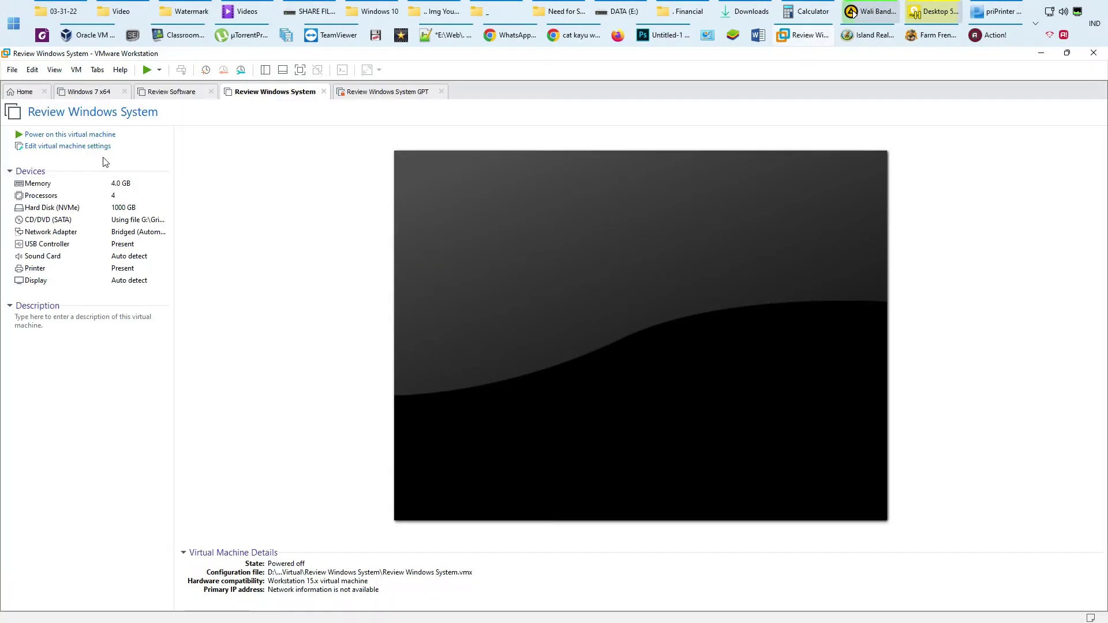
# - Set the Review Windows System virtual machine's CD/DVD drive to use the ISO image Grim.DarkOS.Series.V1.2022
pyautogui.click(103, 147)
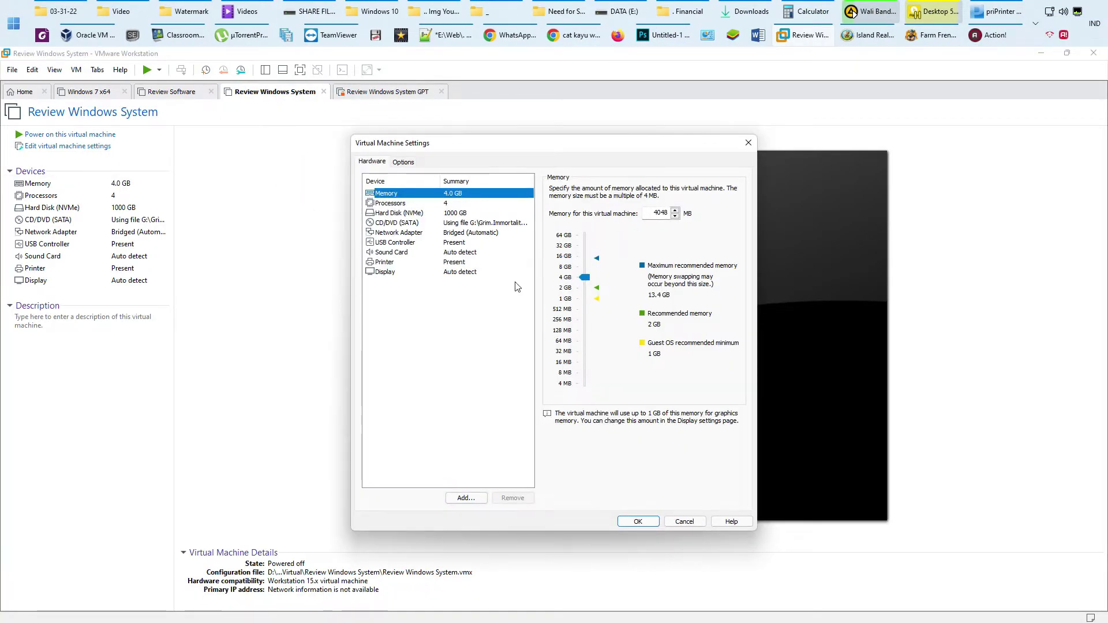
pyautogui.click(498, 224)
pyautogui.click(719, 273)
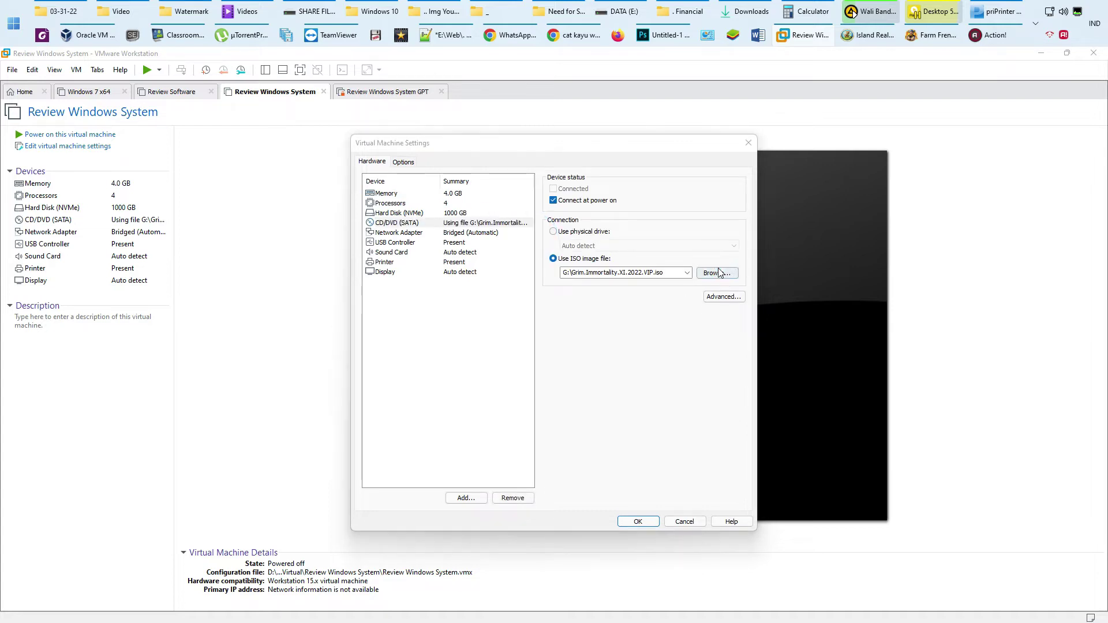
pyautogui.click(522, 264)
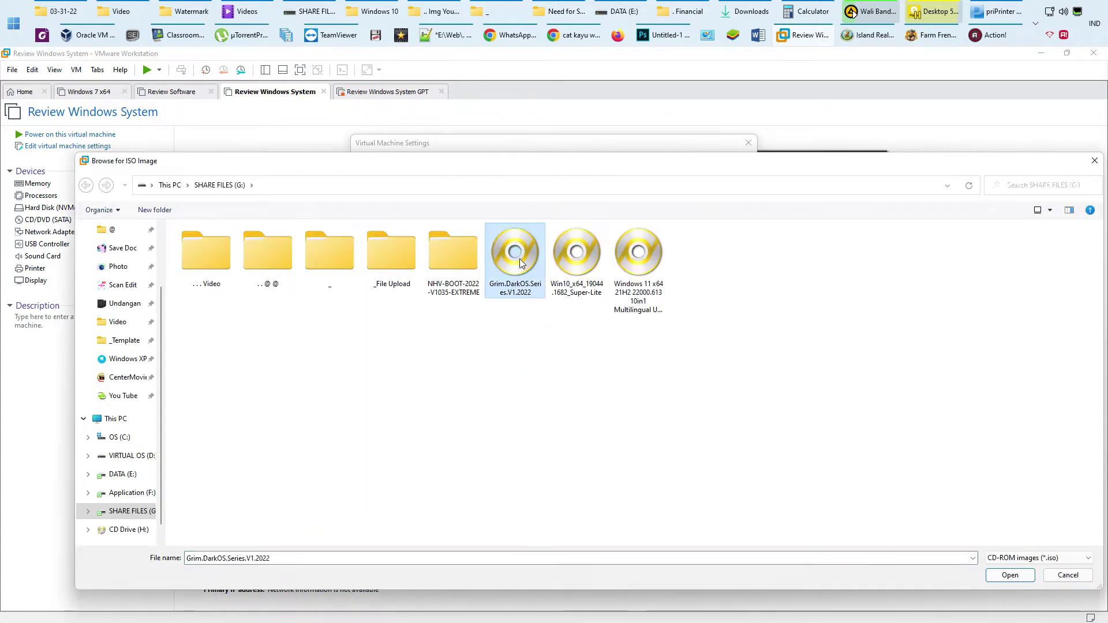
pyautogui.click(1010, 575)
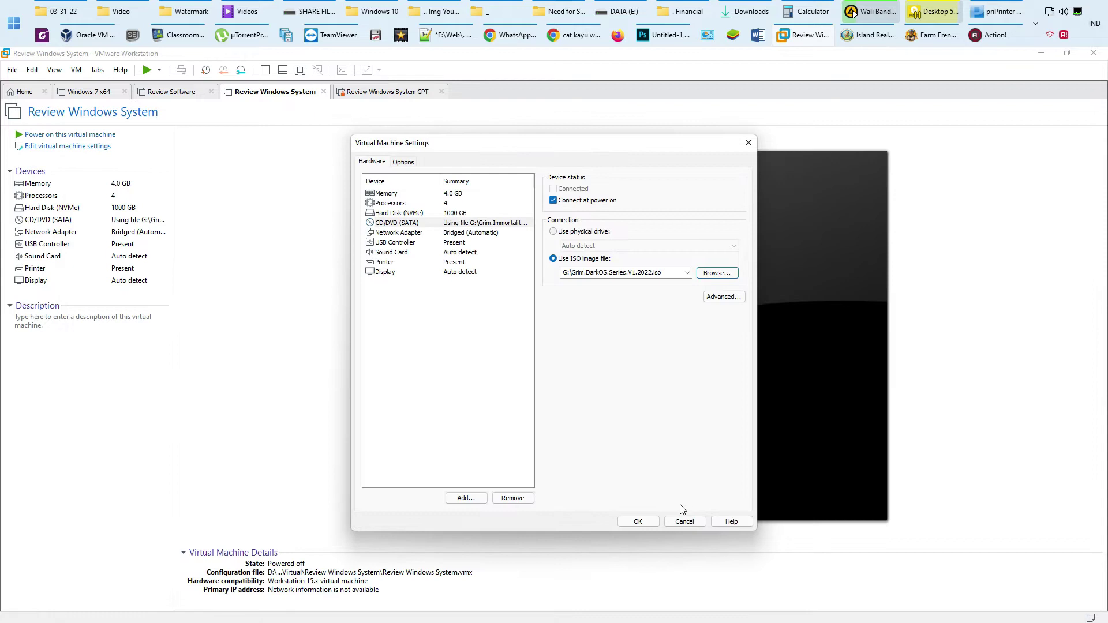
pyautogui.click(639, 521)
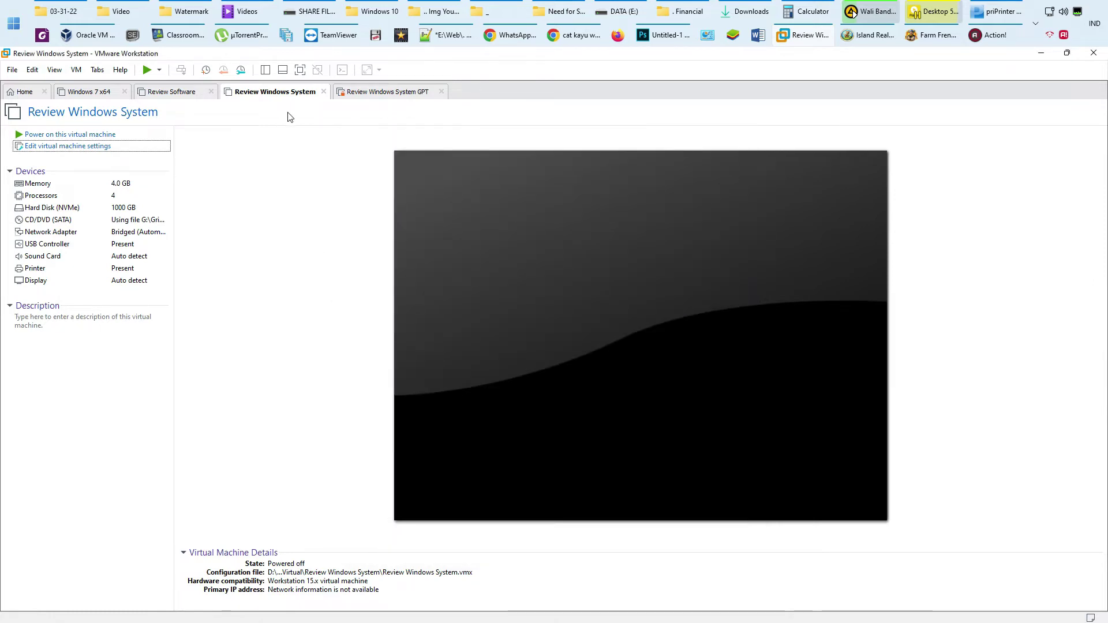
# - Power on the virtual machine in full screen and start the Grim.DarkOS.Series.V1.2022 setup
pyautogui.click(300, 69)
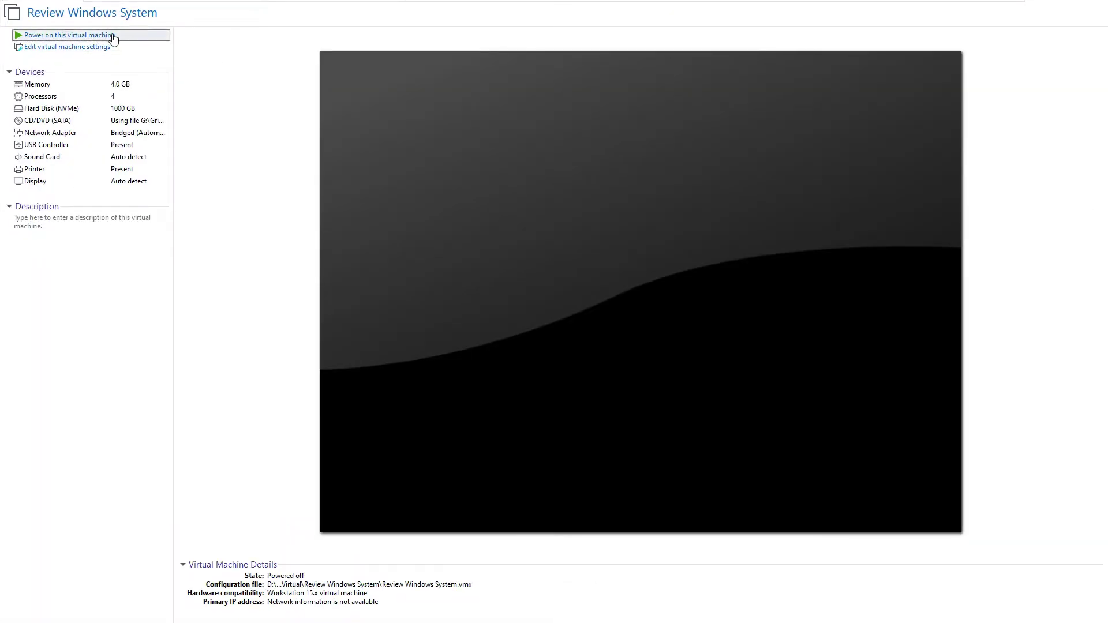
pyautogui.click(110, 33)
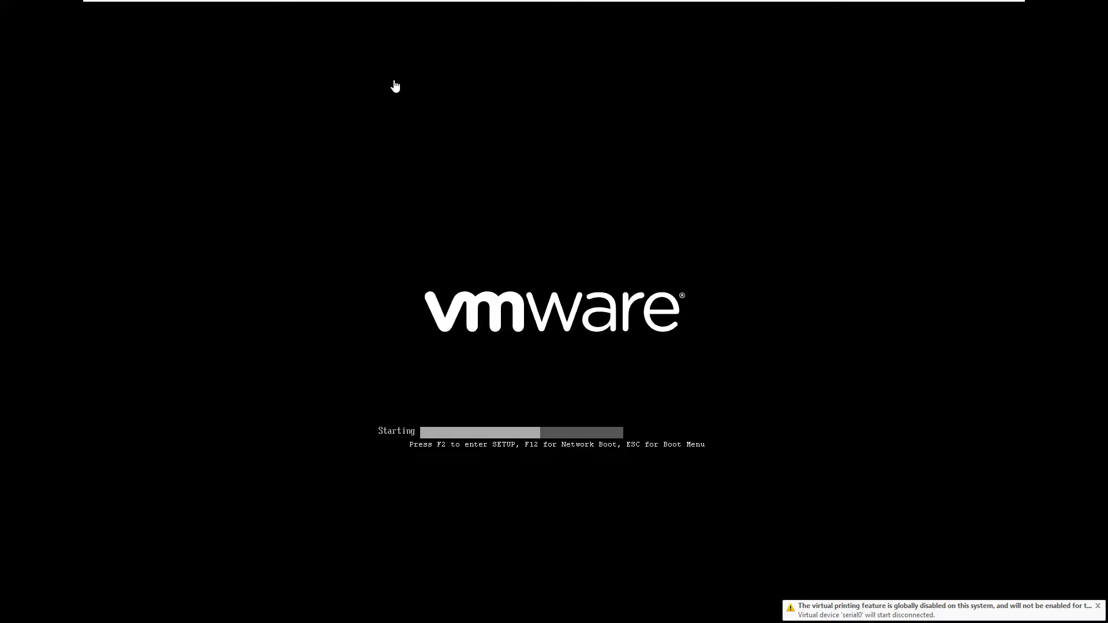
pyautogui.click(516, 246)
pyautogui.press('Return')
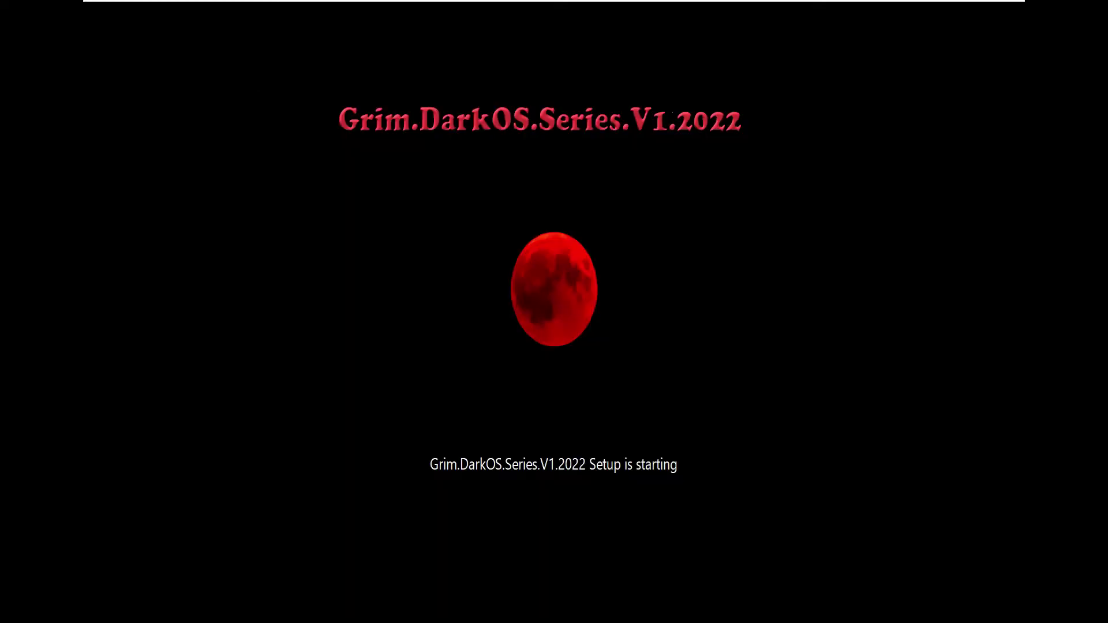
pyautogui.click(696, 391)
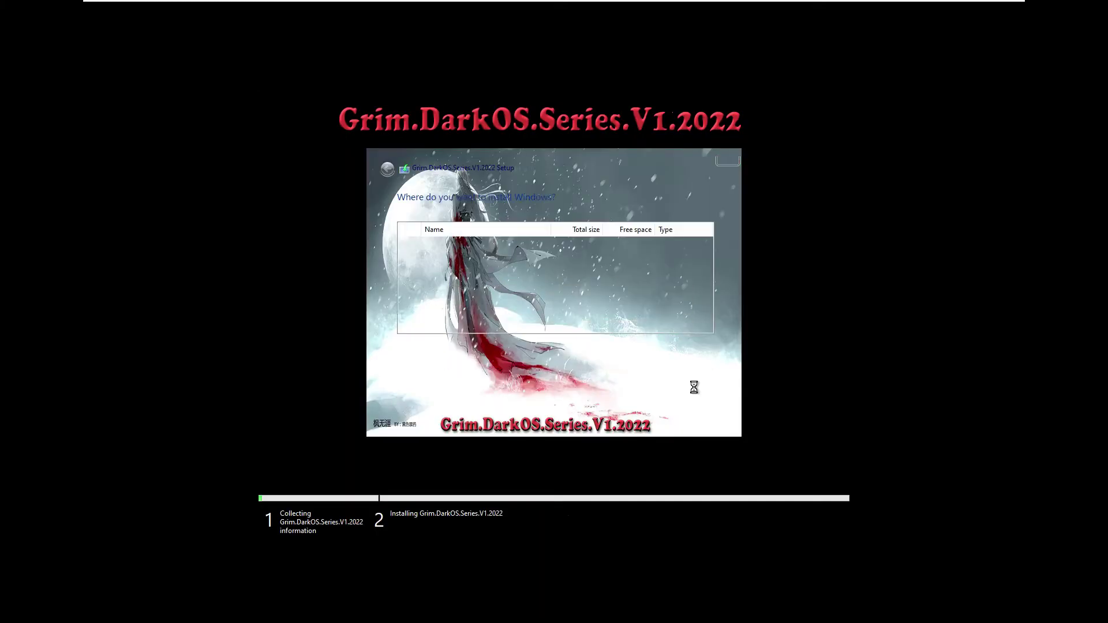
# - Format Drive 0 Partition 2 and Drive 0 Partition 1, and start installing Windows on Partition 2
pyautogui.click(570, 344)
pyautogui.click(631, 359)
pyautogui.click(565, 247)
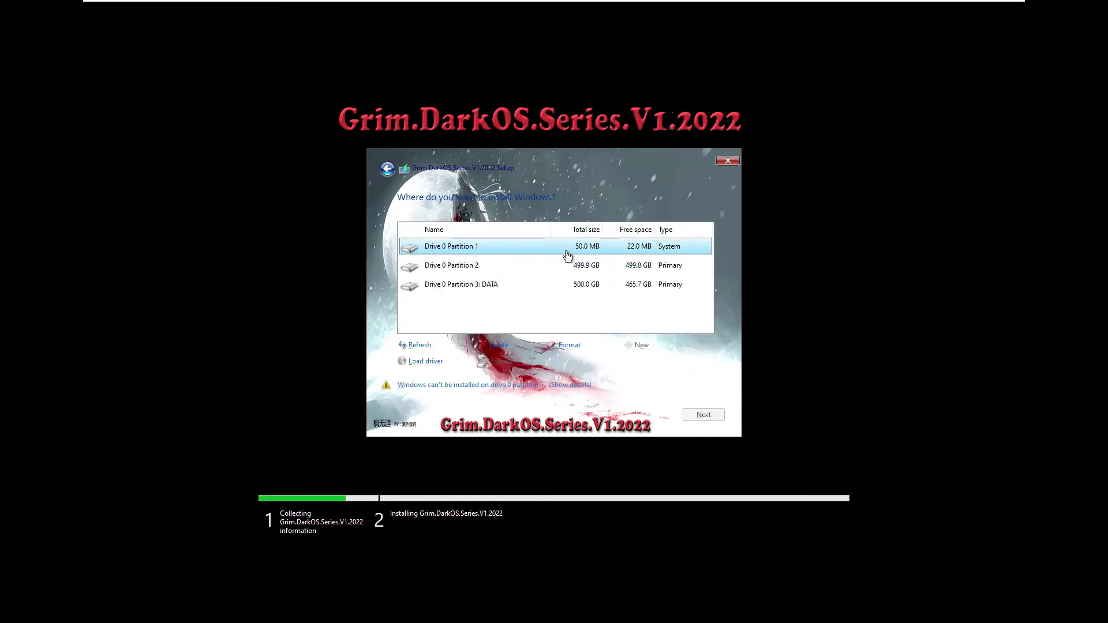
pyautogui.click(569, 344)
pyautogui.click(629, 358)
pyautogui.click(594, 265)
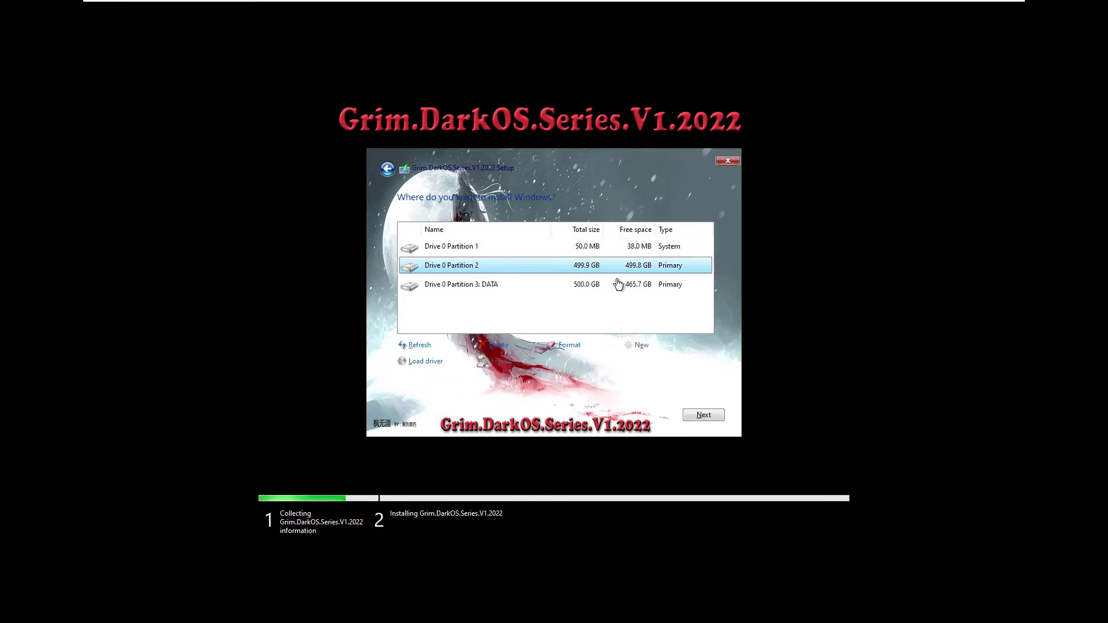
pyautogui.click(699, 414)
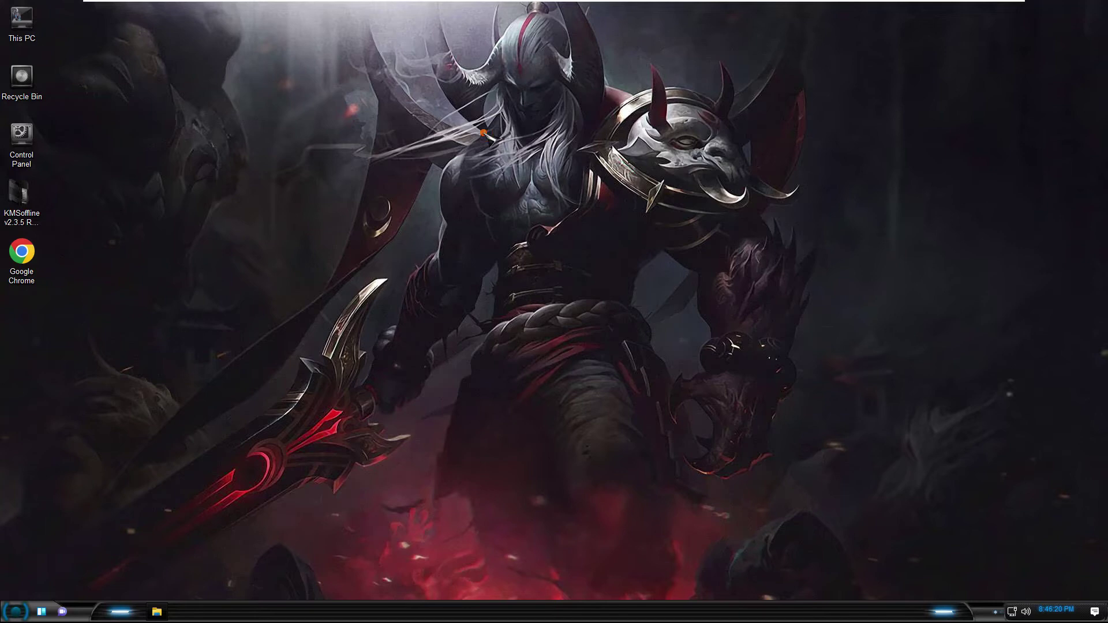
# - Refresh the desktop and open Windows Settings in a maximized window
pyautogui.rightClick(483, 133)
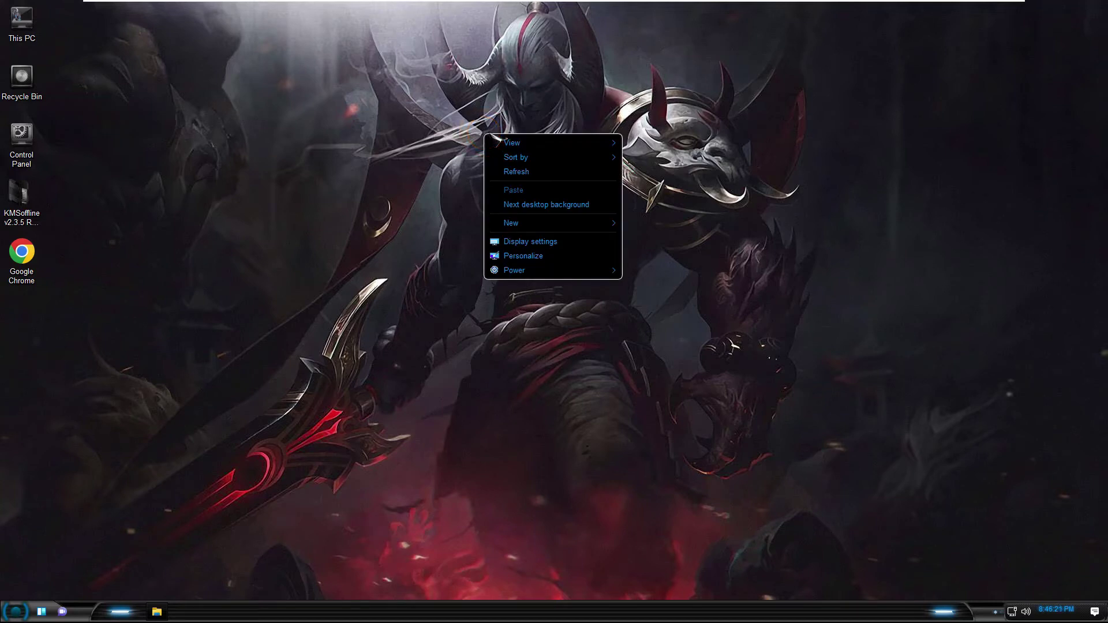
pyautogui.click(511, 169)
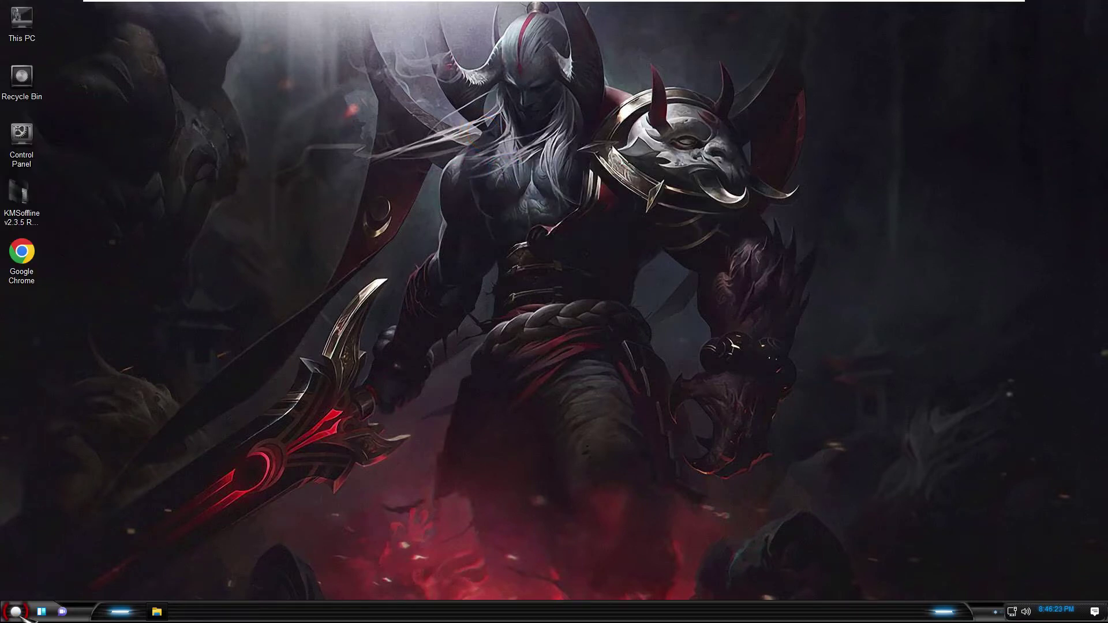
pyautogui.click(16, 611)
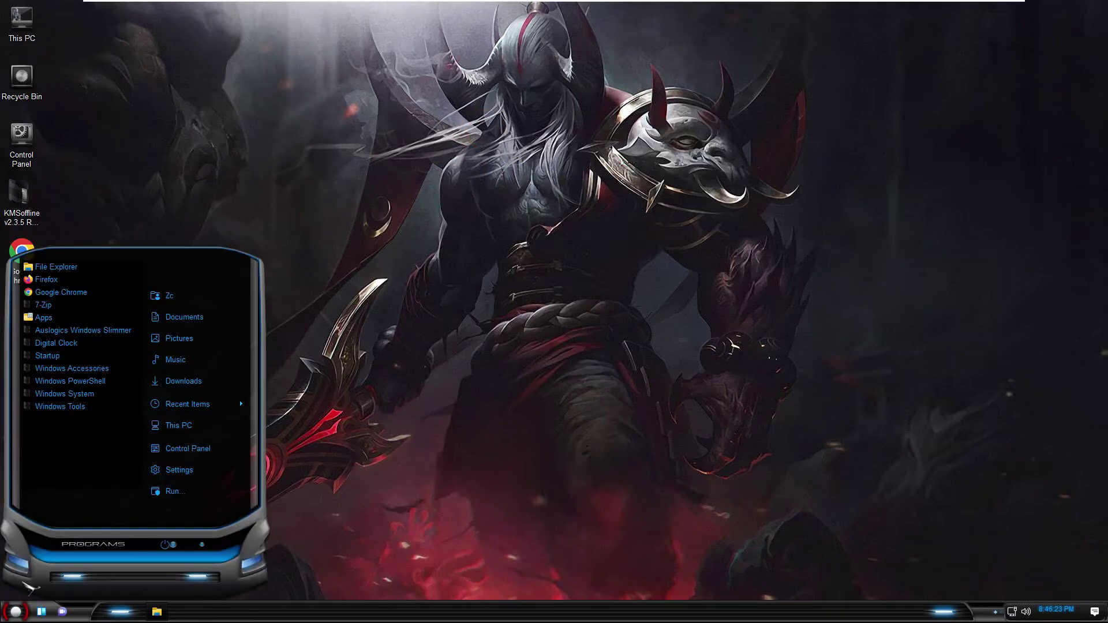
pyautogui.click(175, 471)
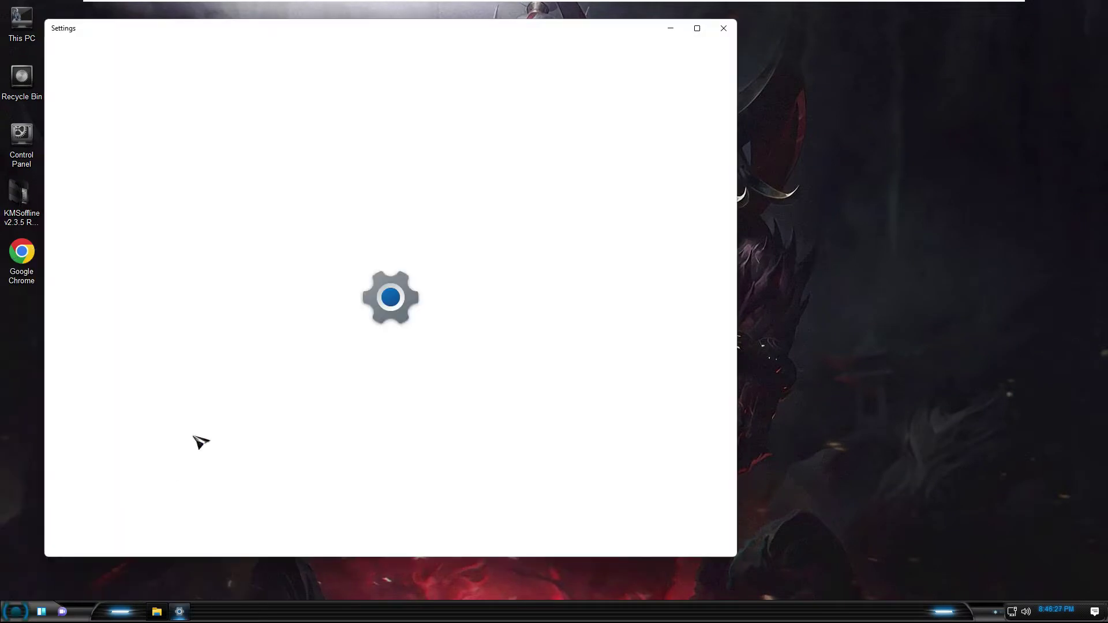
pyautogui.click(698, 29)
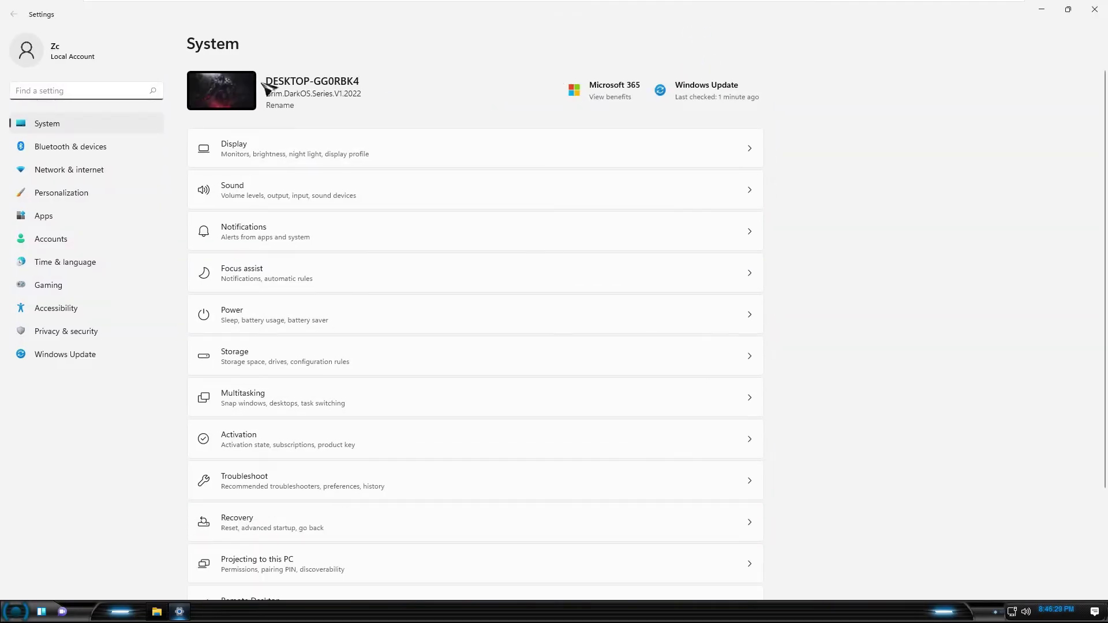
# - Check the Windows activation state and its details in the system settings
pyautogui.scroll(-3, 268, 288)
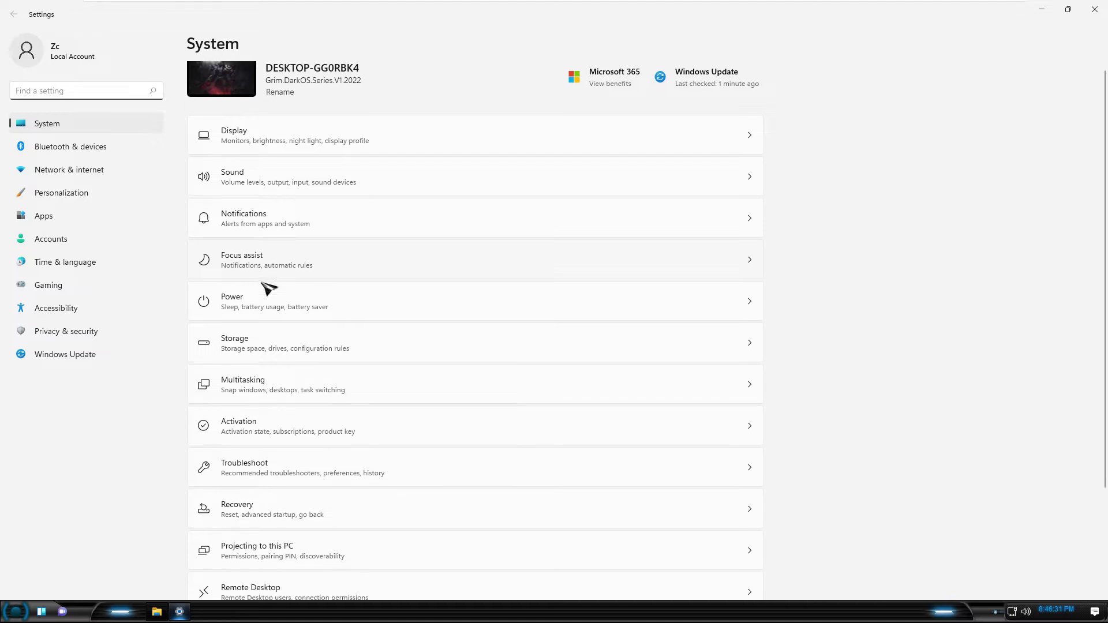
pyautogui.click(254, 356)
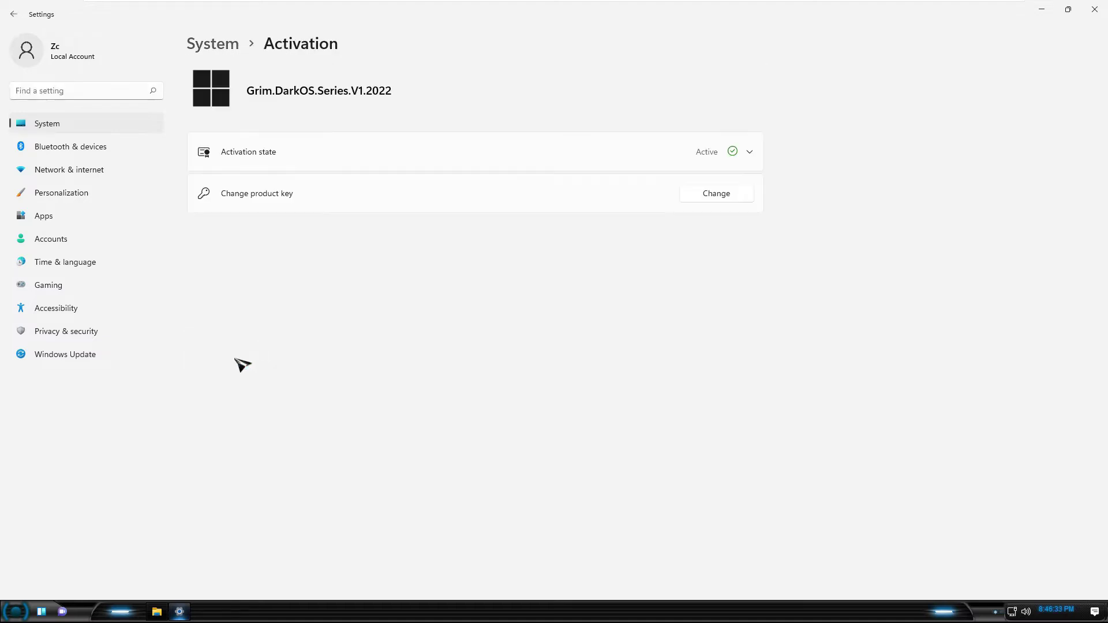
pyautogui.click(314, 151)
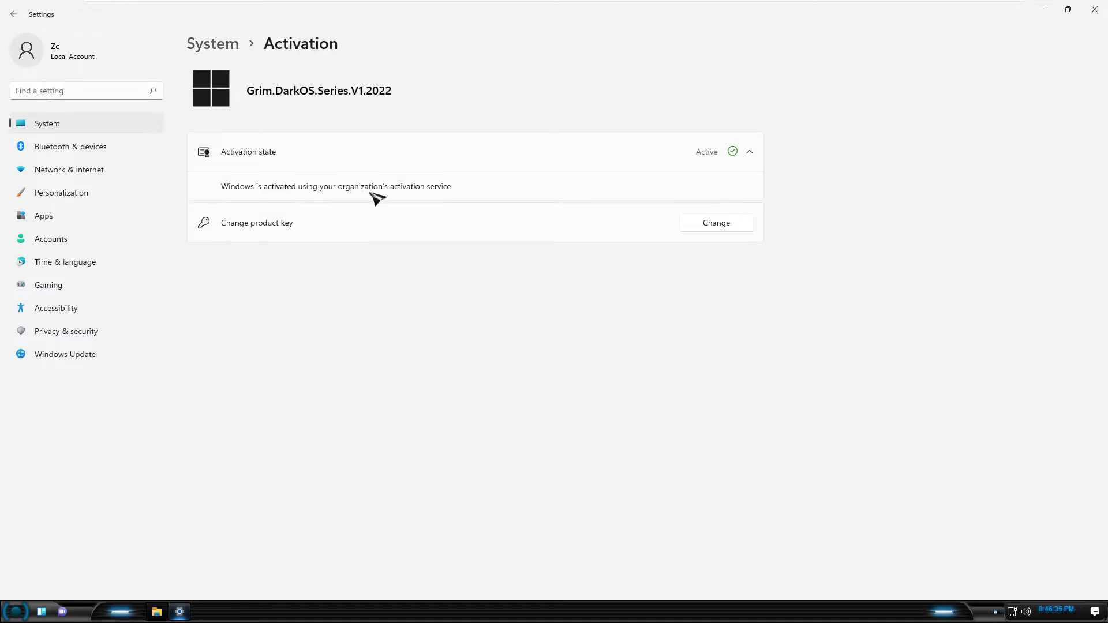
# - Review the system's About page, highlighting the OS build and the Windows edition
pyautogui.click(87, 129)
pyautogui.scroll(-5, 341, 327)
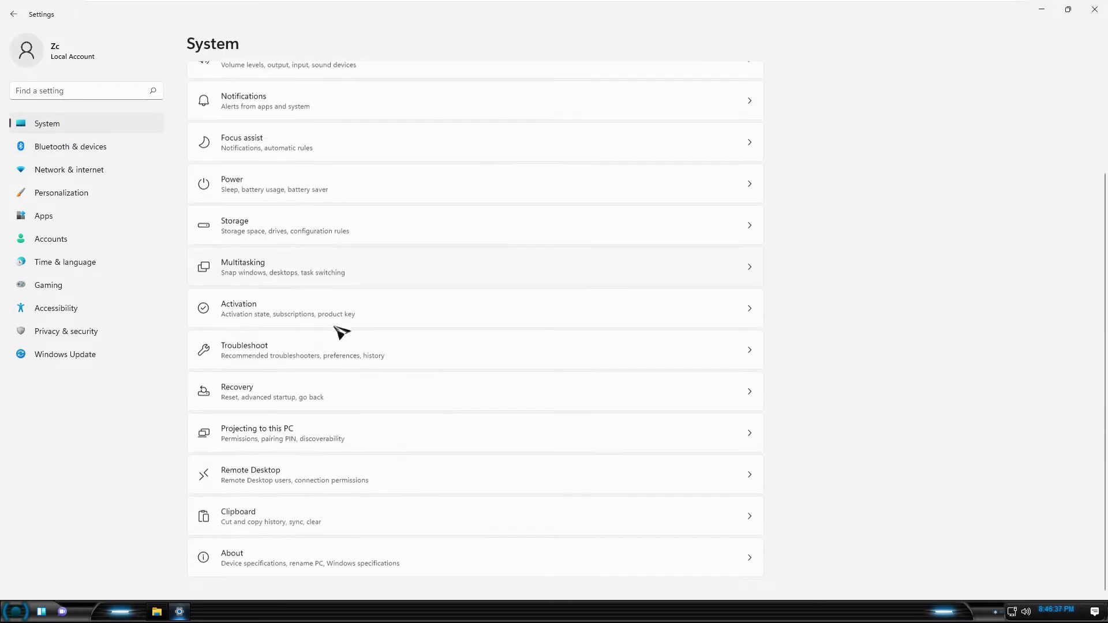
pyautogui.click(285, 547)
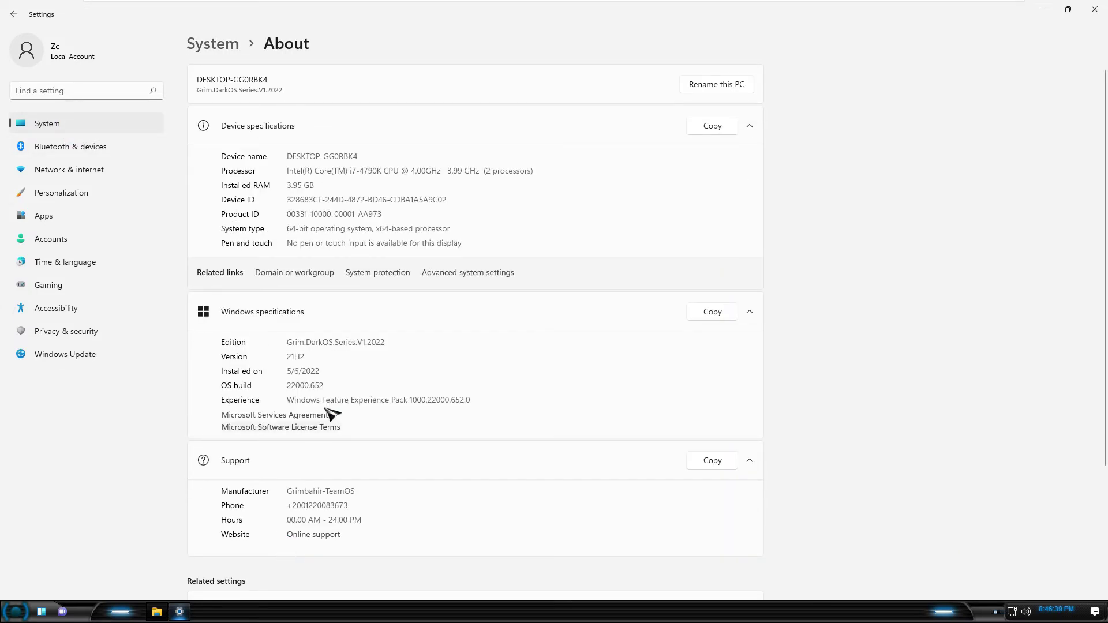
pyautogui.moveTo(331, 384); pyautogui.dragTo(275, 385)
pyautogui.moveTo(384, 339); pyautogui.dragTo(282, 330)
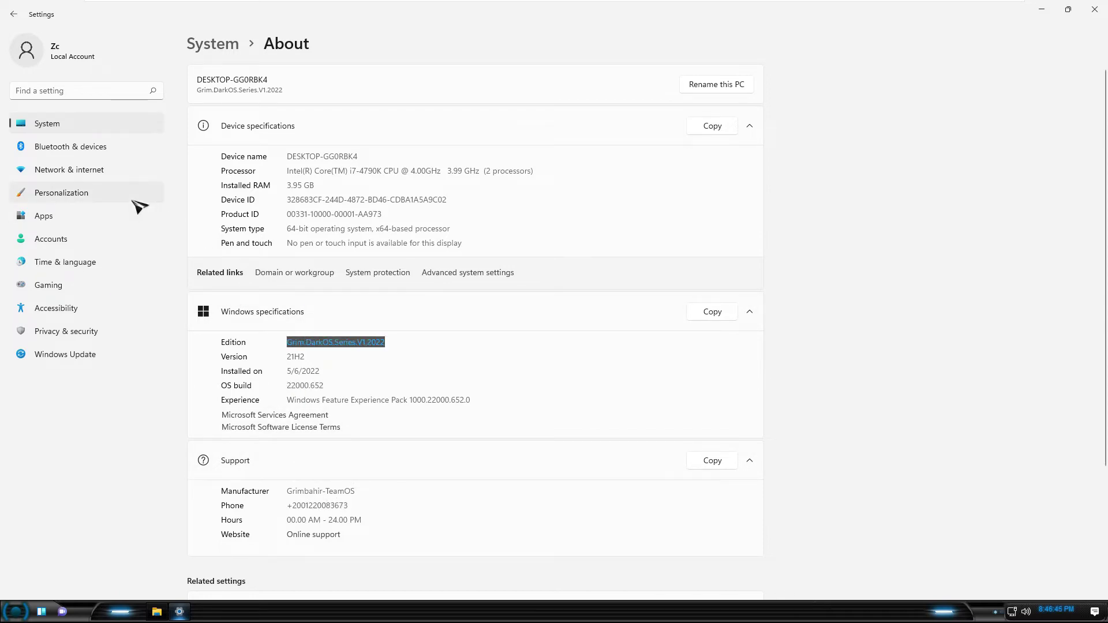
# - Review the Bluetooth & devices and Network & internet settings, plus the Themes and Background options under Personalization
pyautogui.click(84, 148)
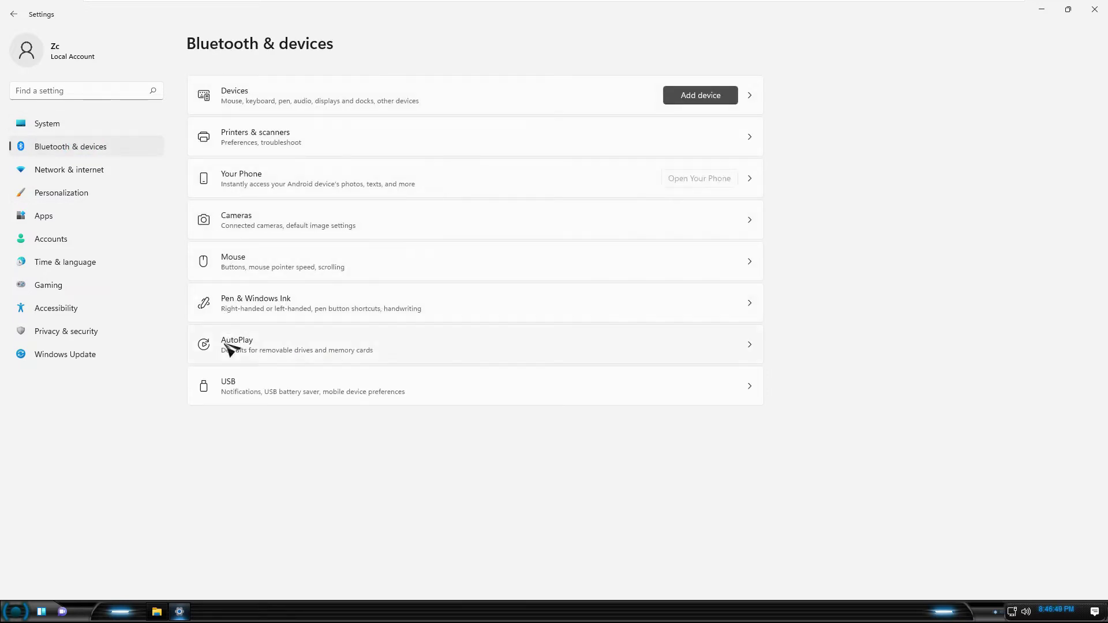
pyautogui.click(98, 173)
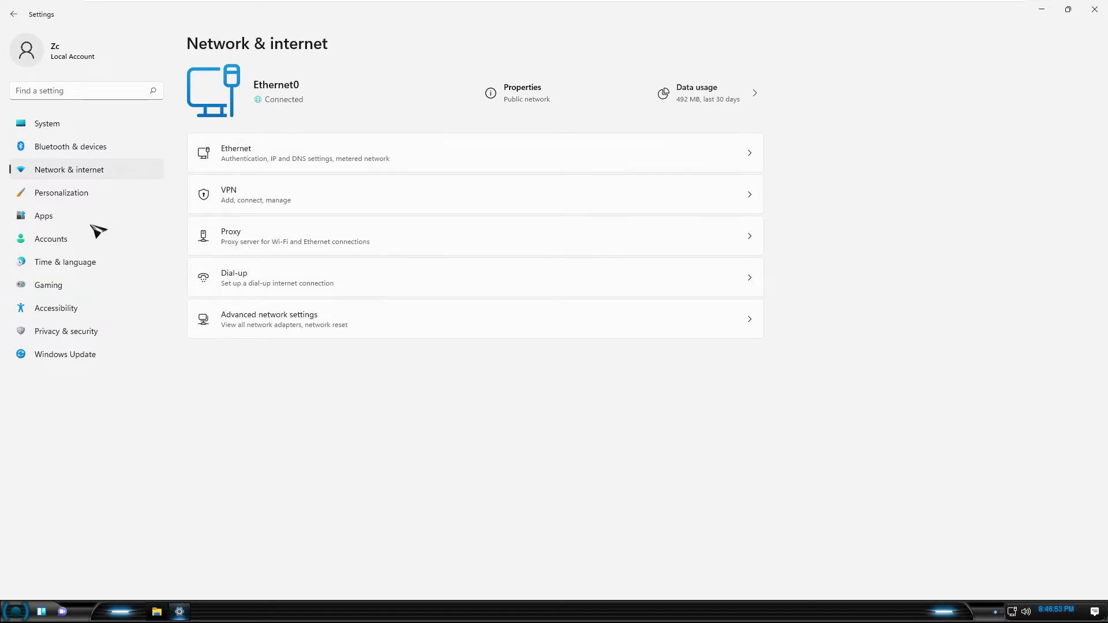
pyautogui.click(77, 191)
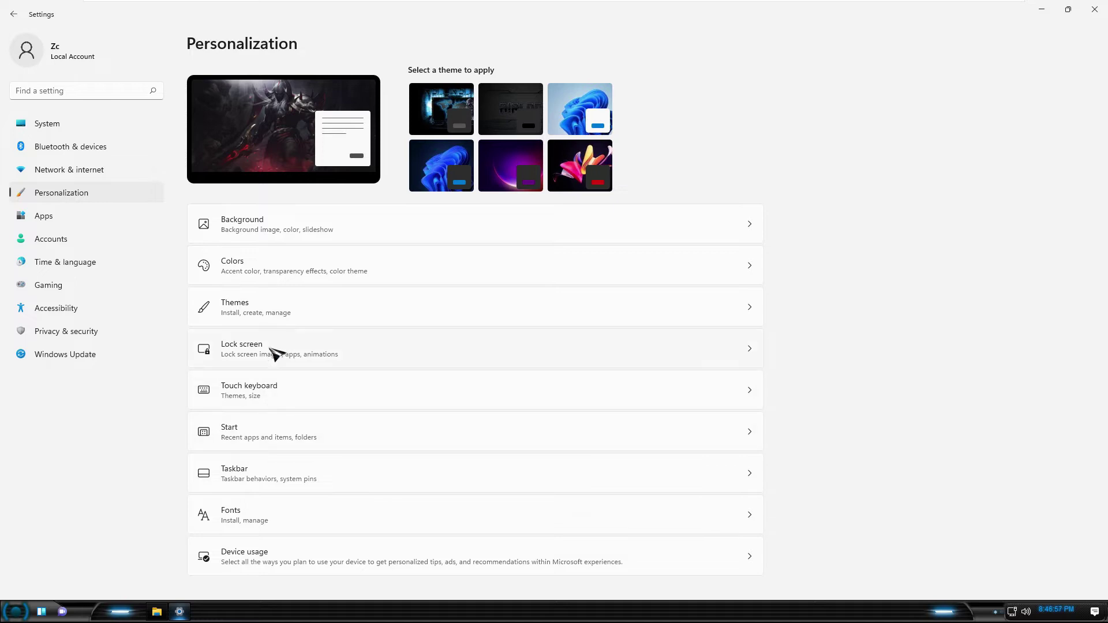
pyautogui.click(285, 317)
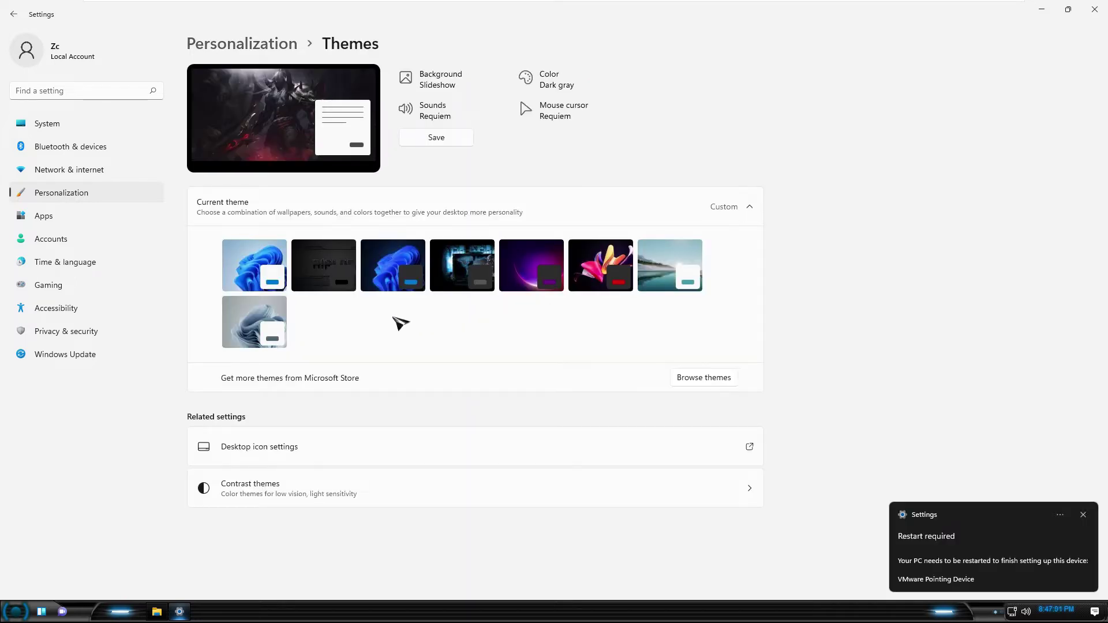
pyautogui.click(44, 193)
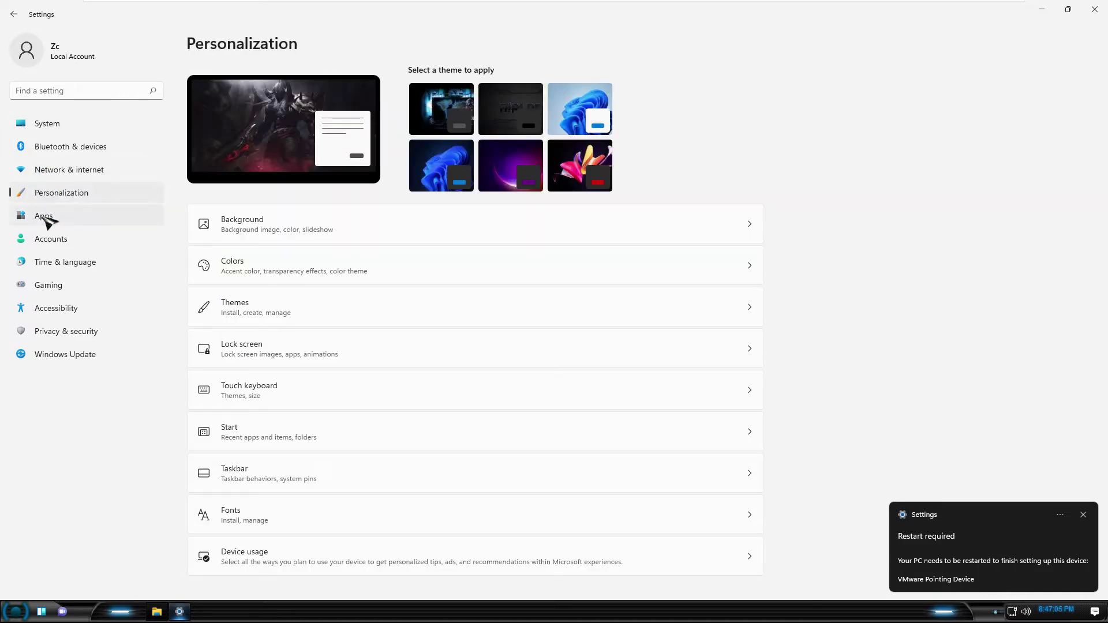
pyautogui.click(230, 224)
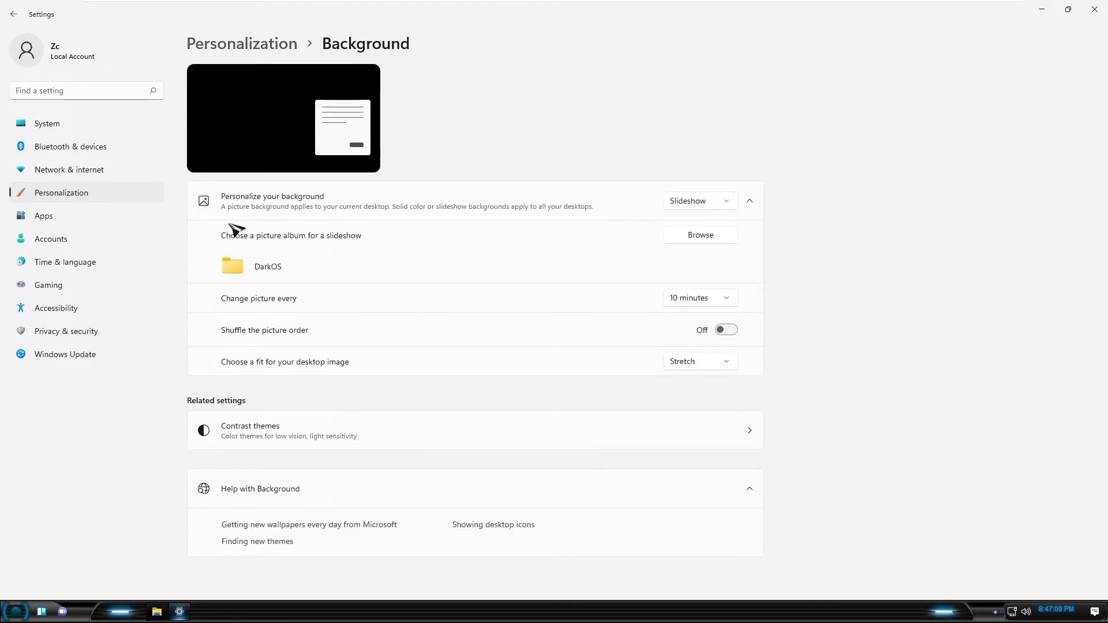
# - Examine the list of installed programs in Apps & features from 7-Zip down to Windows Terminal
pyautogui.click(58, 217)
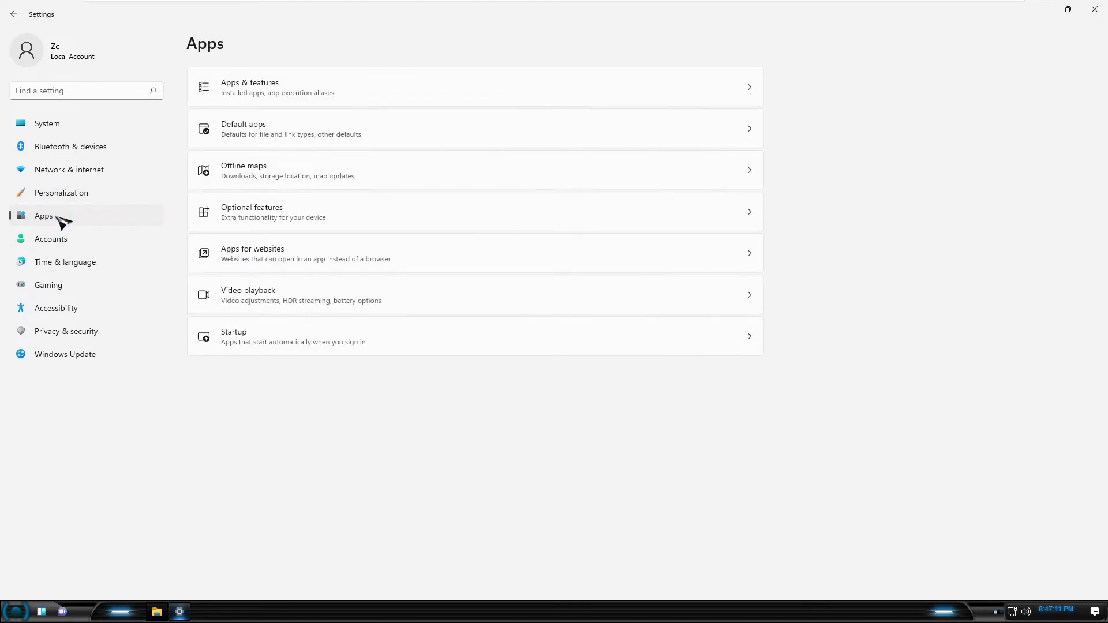
pyautogui.click(234, 93)
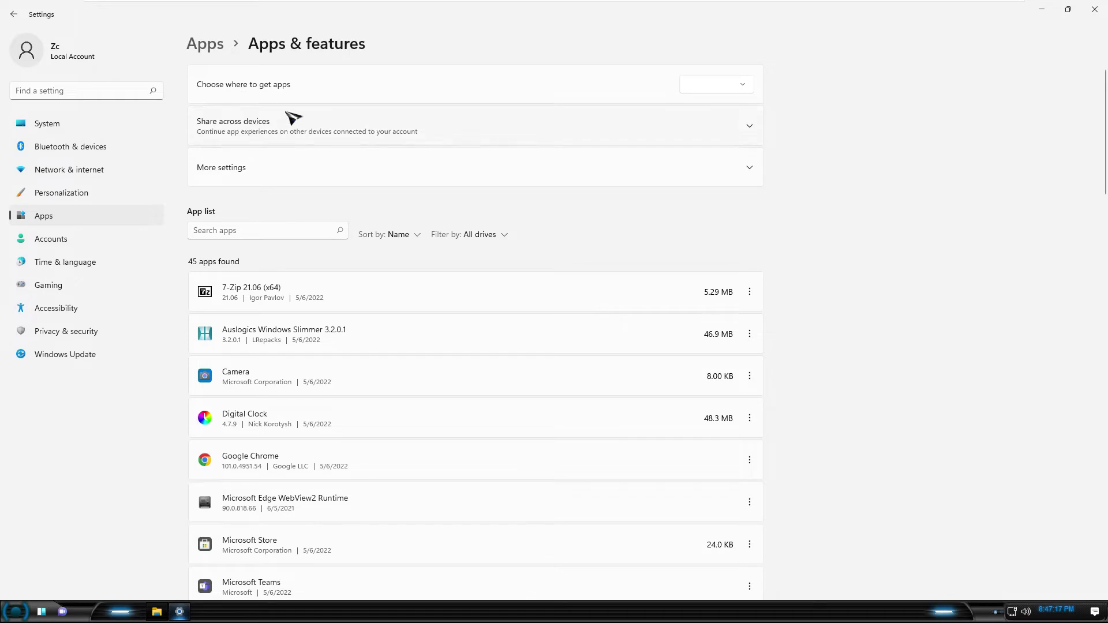
pyautogui.scroll(-3, 542, 301)
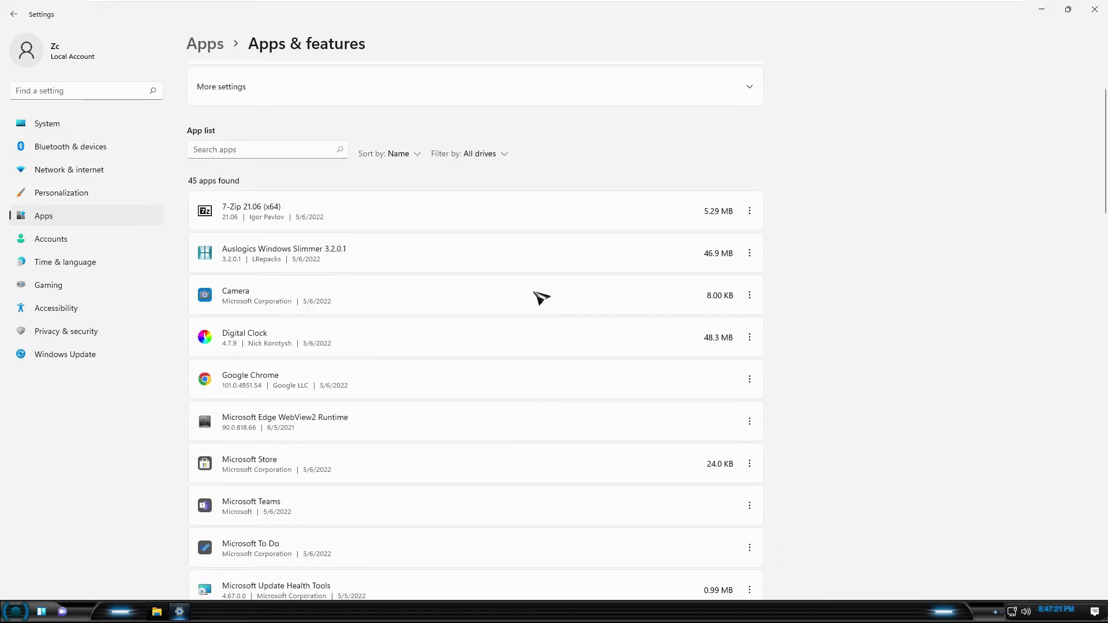
pyautogui.scroll(-9, 542, 297)
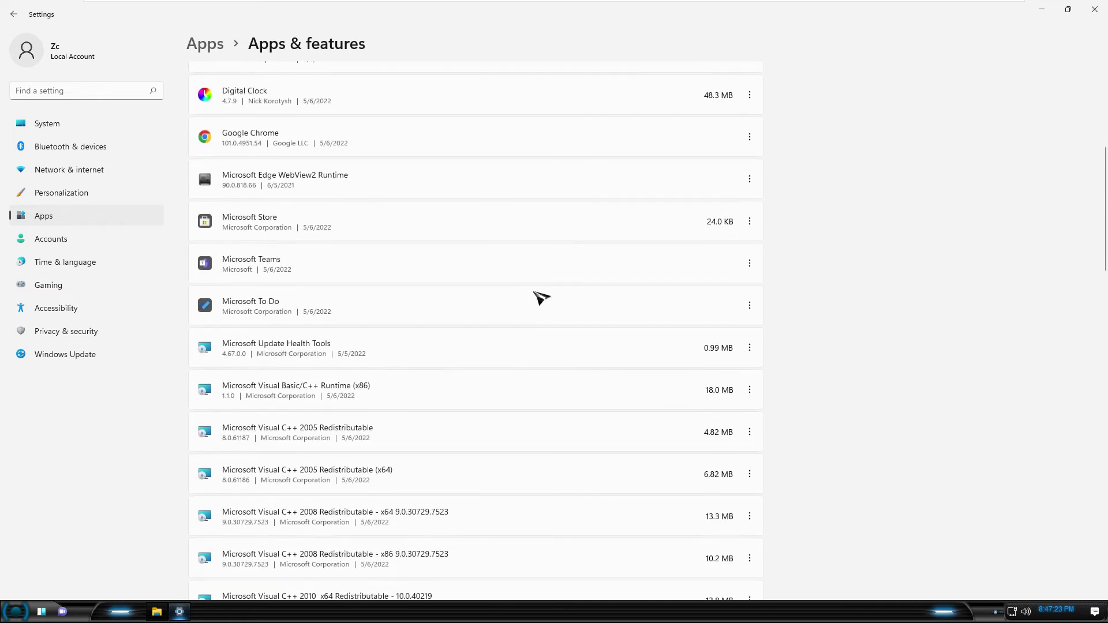
pyautogui.scroll(-20, 542, 298)
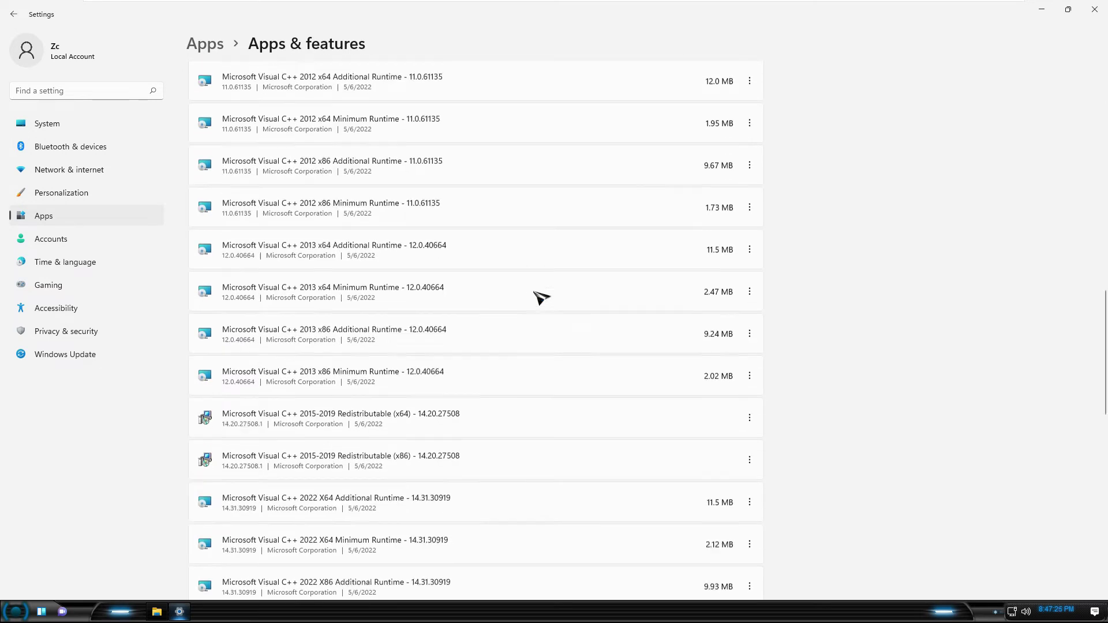
pyautogui.scroll(-4, 541, 298)
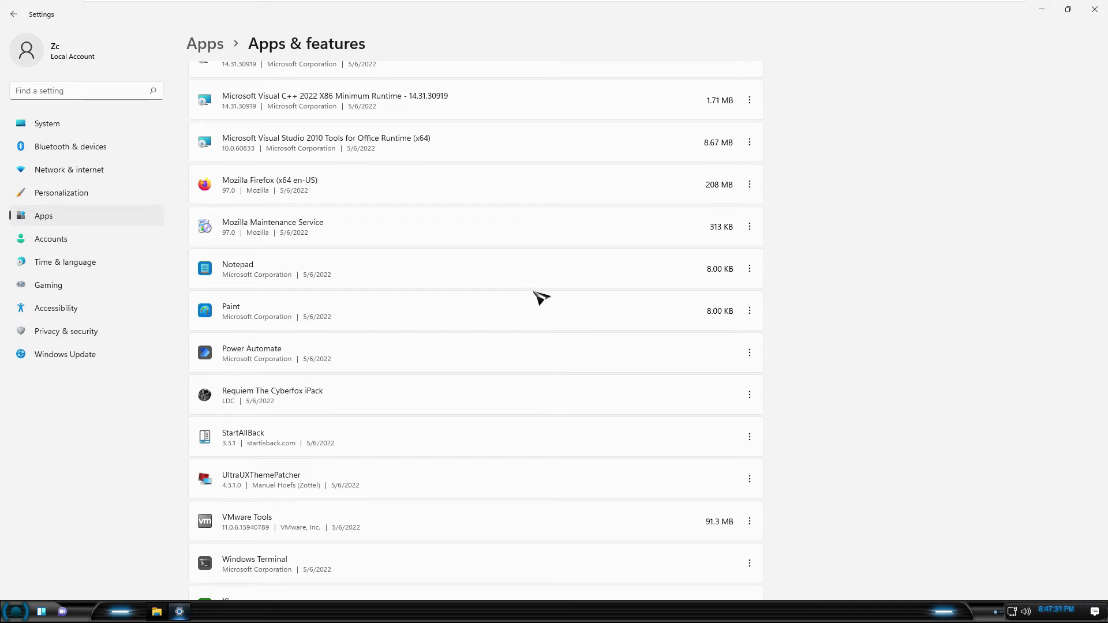
# - Review the remaining installed programs down to Xbox Live, plus the list of startup apps
pyautogui.scroll(-8, 541, 298)
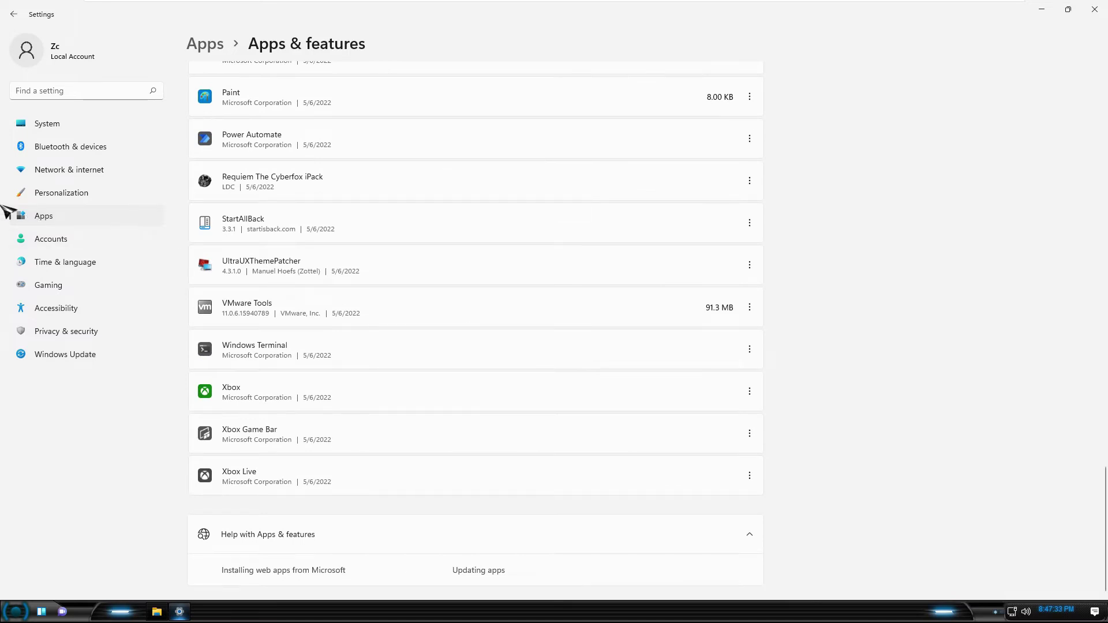
pyautogui.click(60, 222)
pyautogui.click(233, 331)
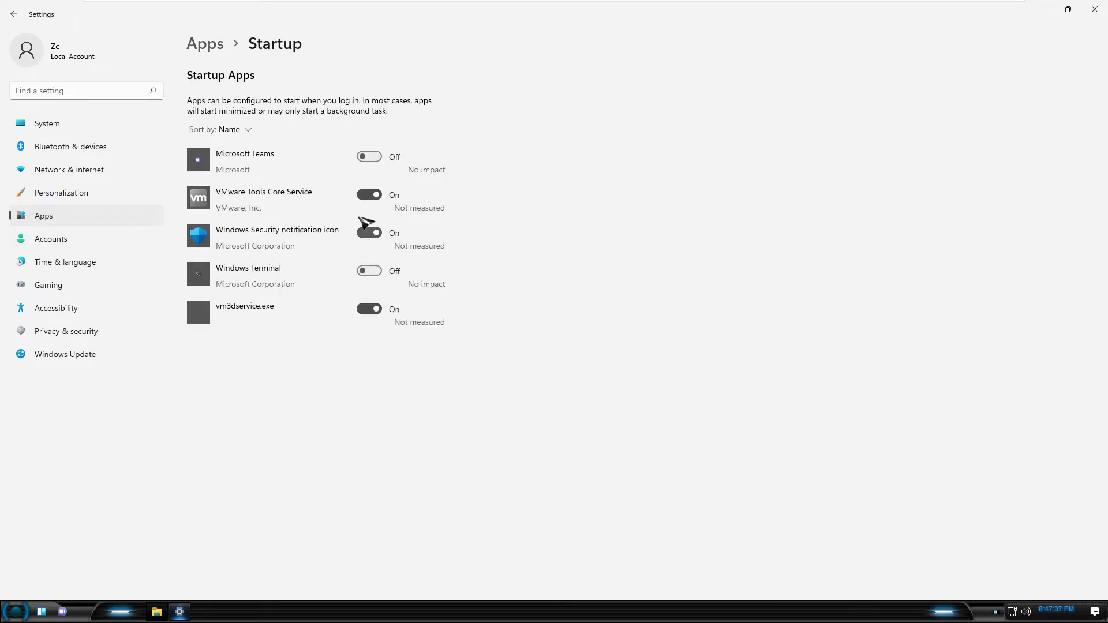
# - Review the Accounts settings and the Language & region options under Time & language
pyautogui.click(81, 239)
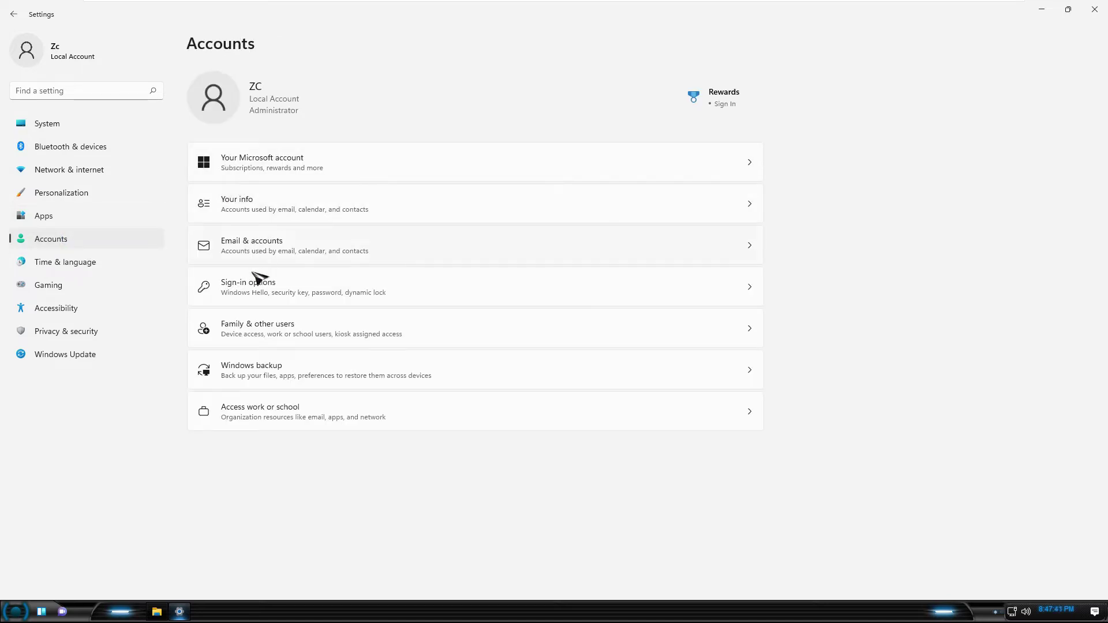
pyautogui.click(105, 263)
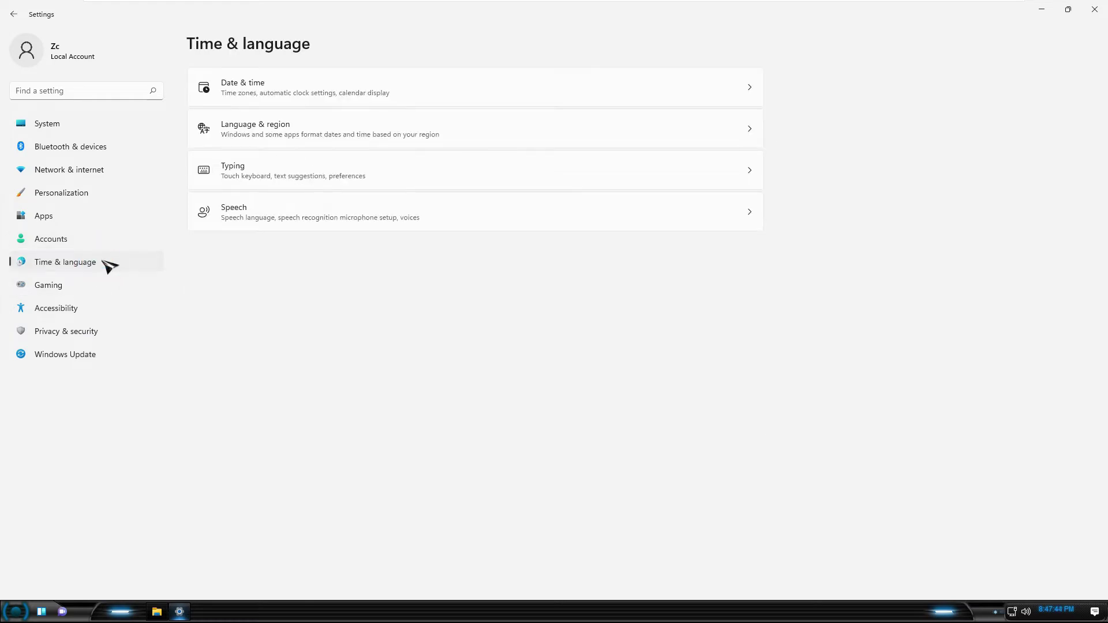
pyautogui.click(277, 127)
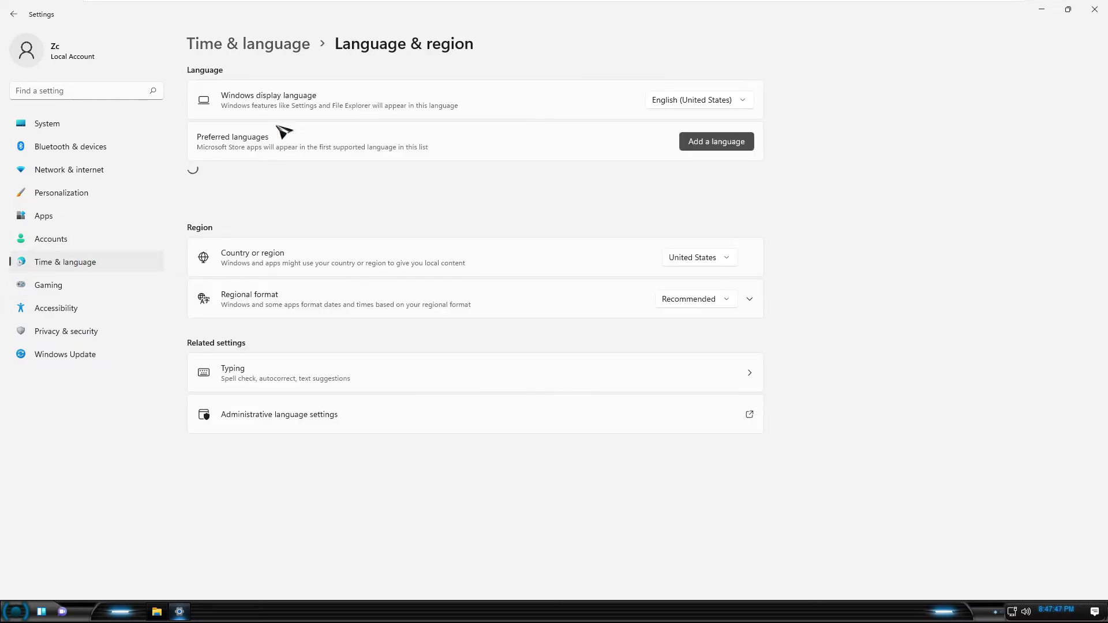
# - Review the Gaming, Accessibility and Privacy & security settings, reading the latter two pages down to their ends
pyautogui.click(49, 285)
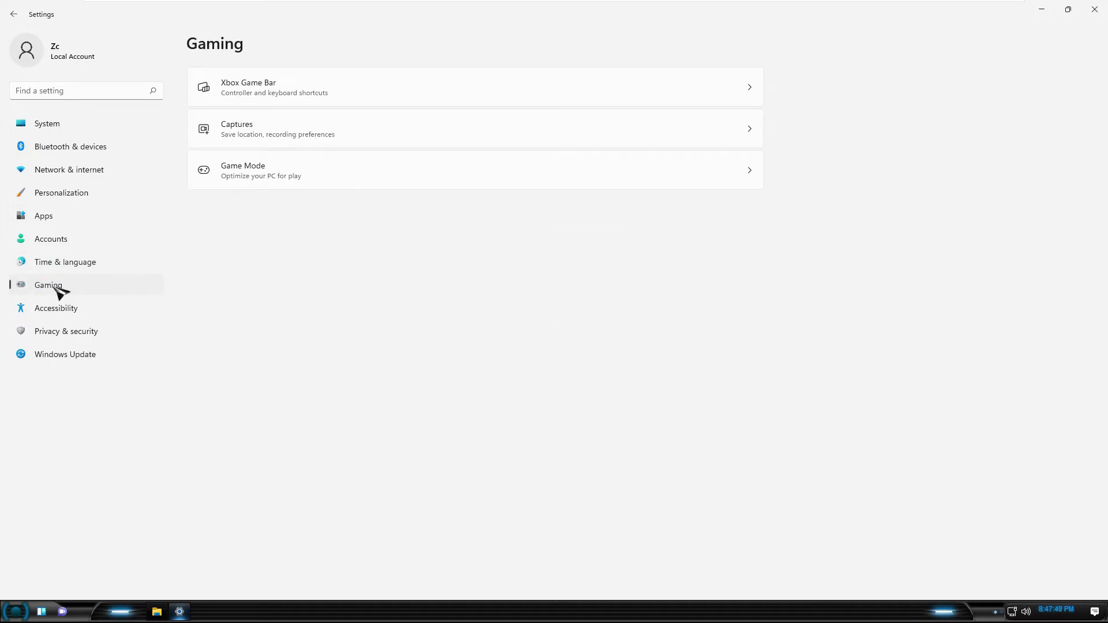
pyautogui.click(61, 310)
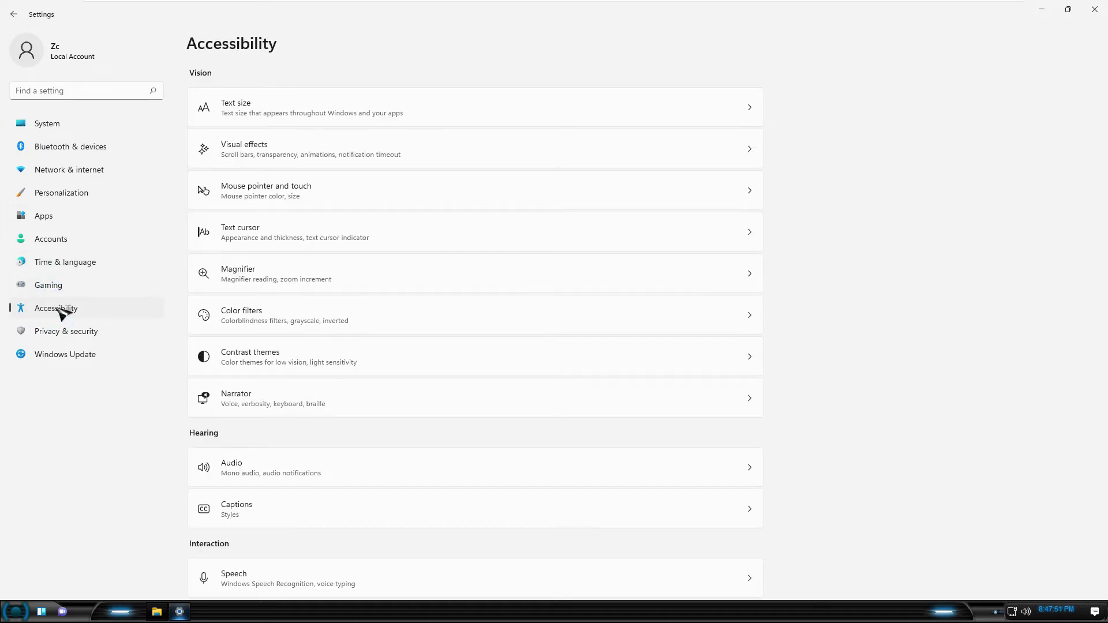
pyautogui.scroll(-3, 287, 253)
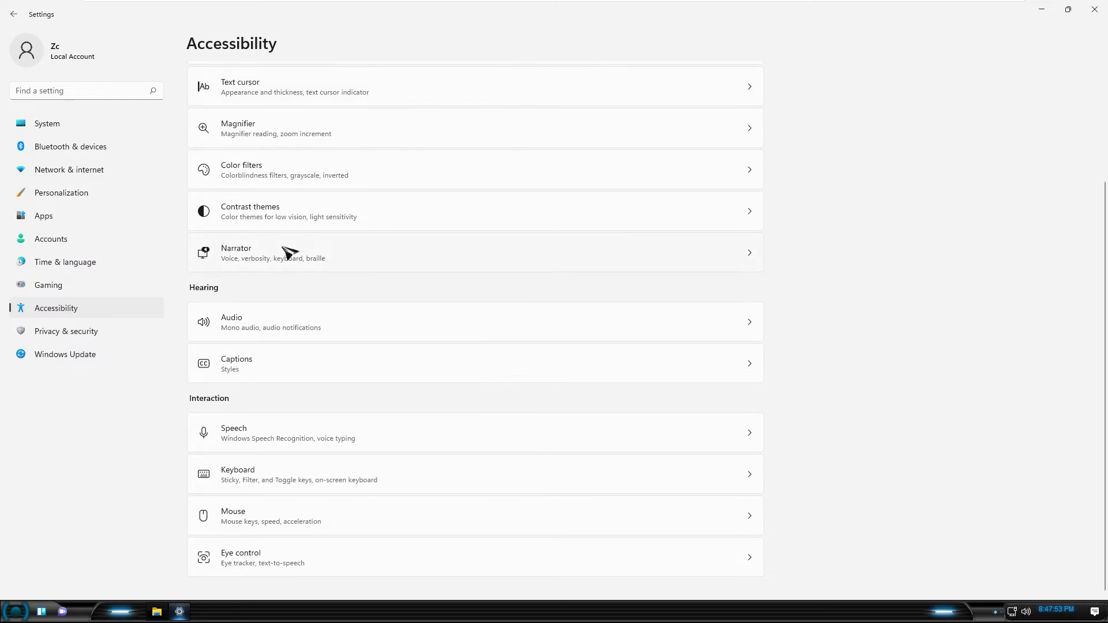
pyautogui.click(56, 333)
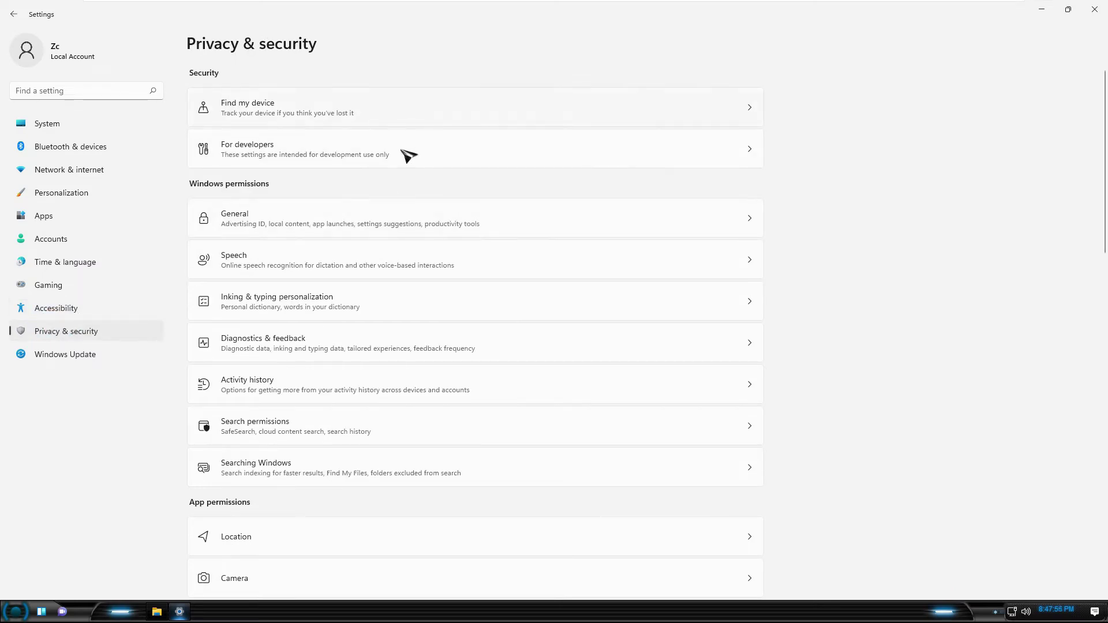
pyautogui.scroll(-10, 409, 155)
pyautogui.scroll(-5, 408, 156)
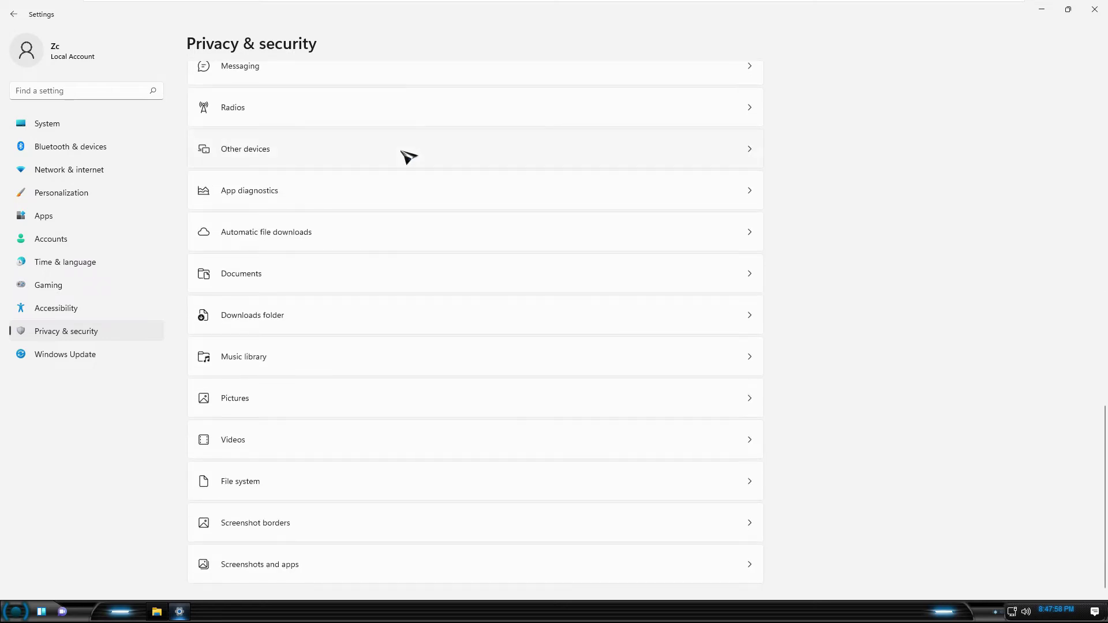
# - Check the Windows Update status and the update history, and minimize the Settings window
pyautogui.click(71, 357)
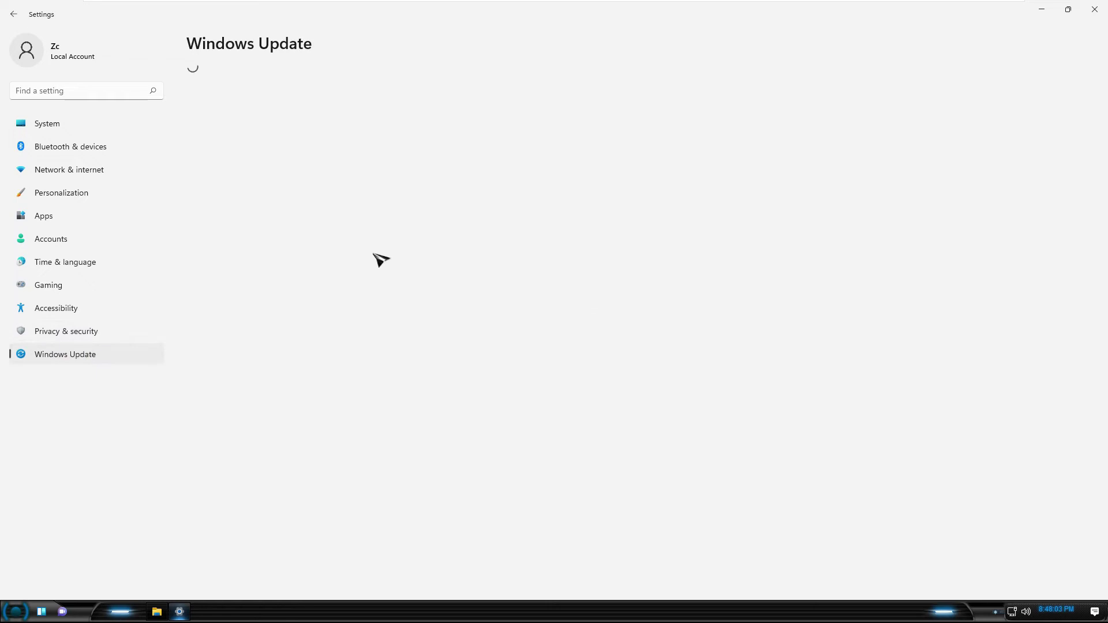
pyautogui.click(260, 168)
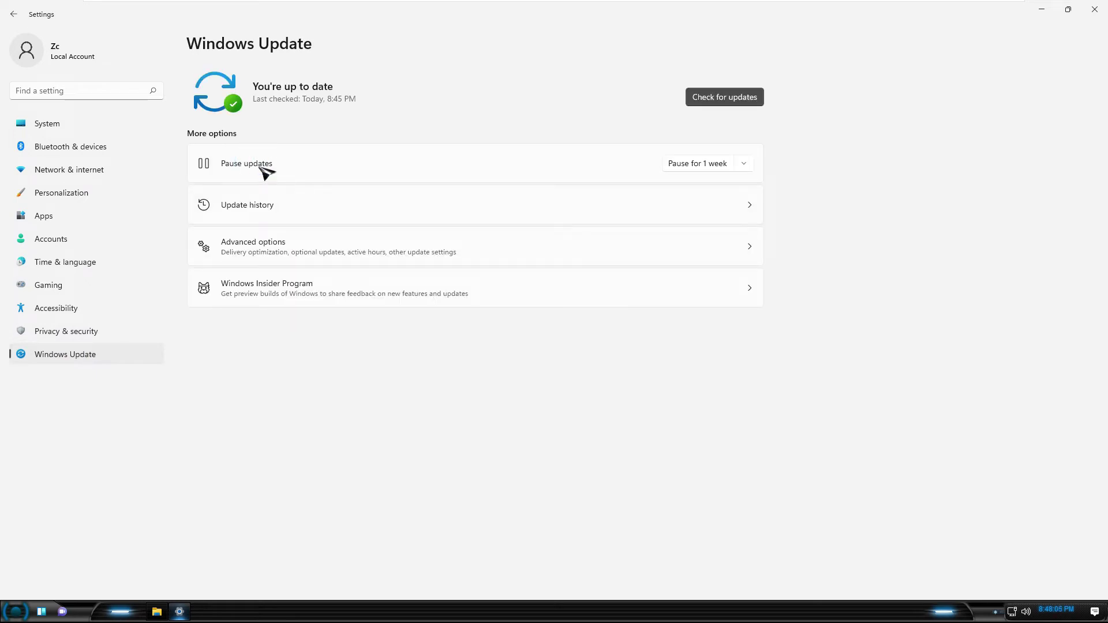
pyautogui.click(257, 212)
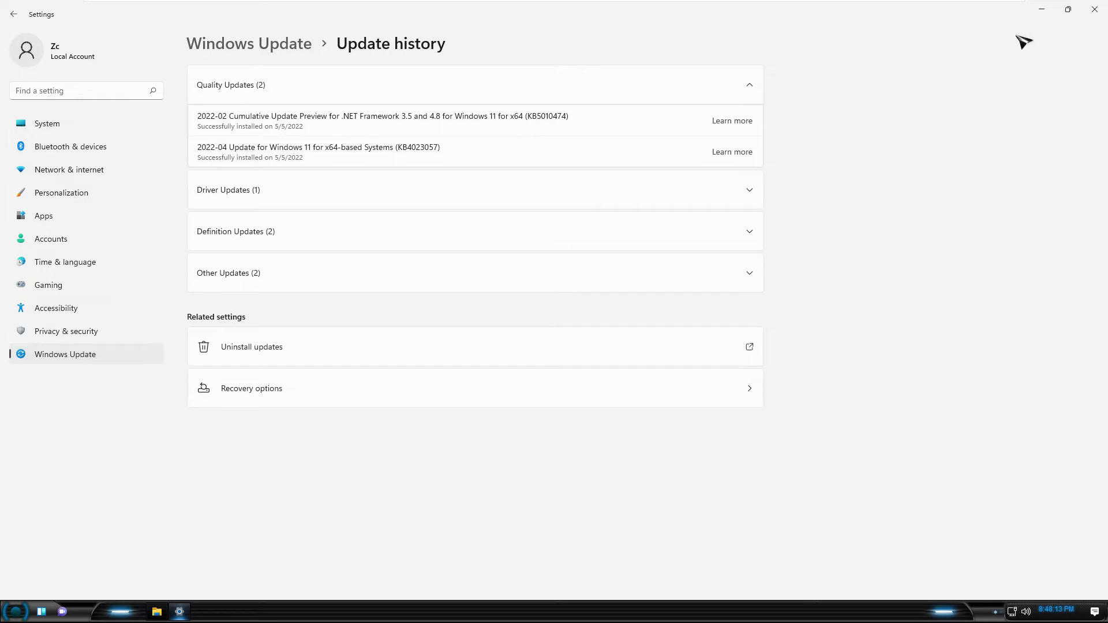
pyautogui.click(1043, 11)
# - Open Task Manager in its detailed view and maximize its window
pyautogui.rightClick(600, 617)
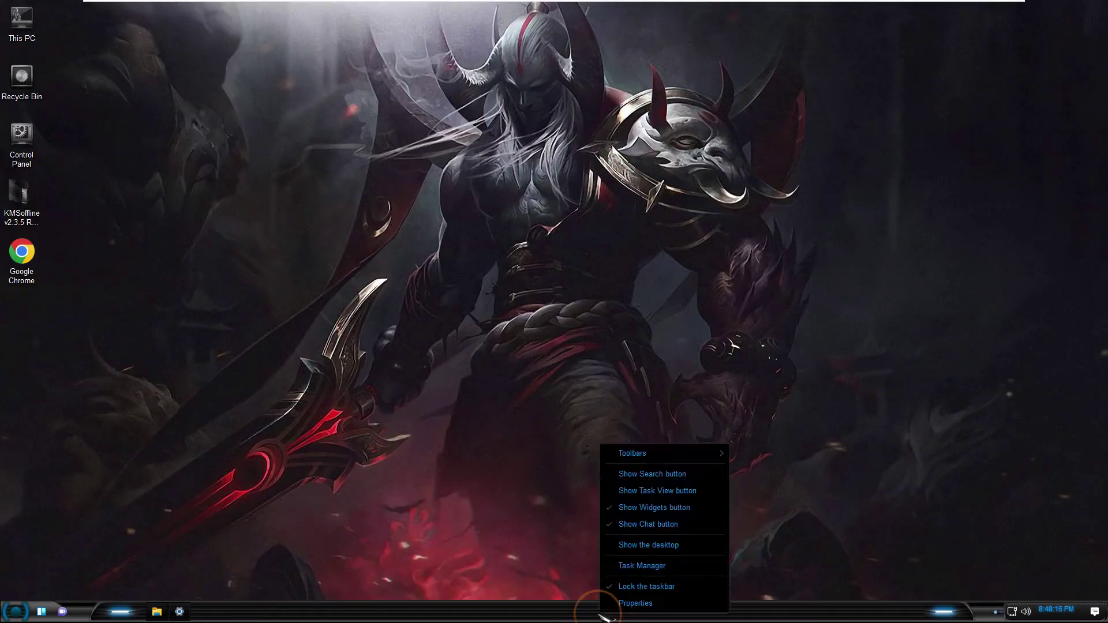
pyautogui.click(612, 564)
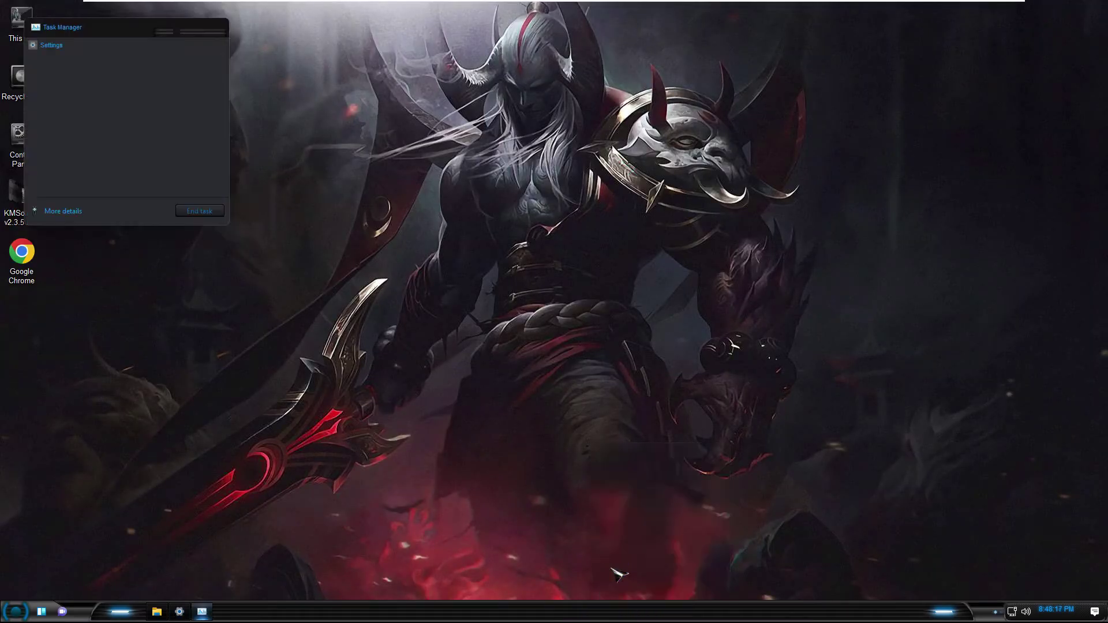
pyautogui.click(35, 211)
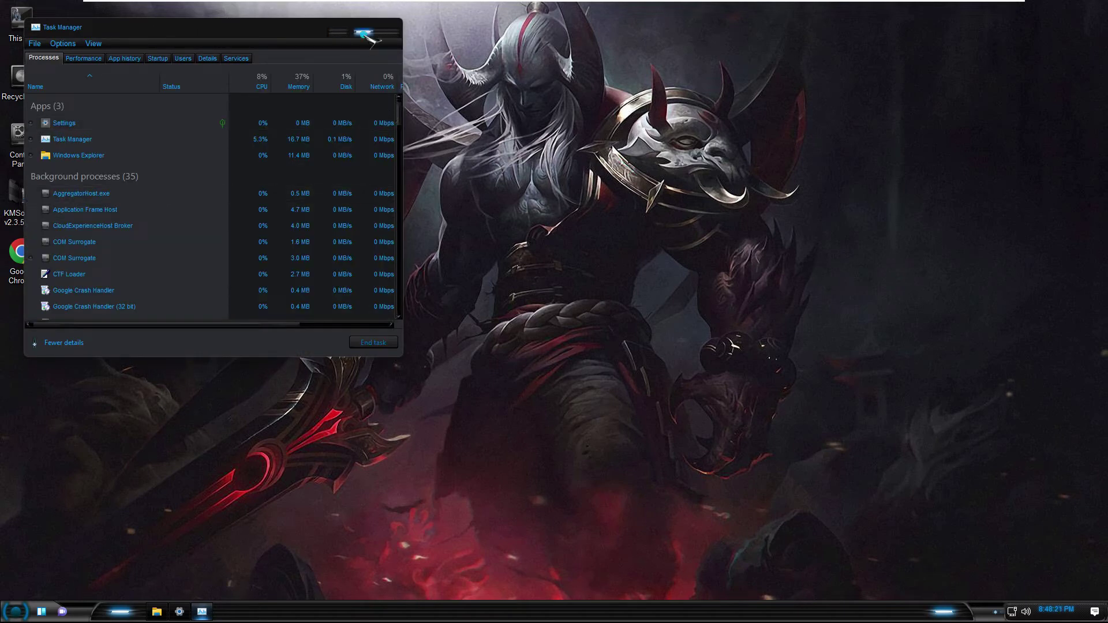
pyautogui.click(365, 33)
# - Examine the running apps, background processes and Windows processes in Task Manager, returning to the start of the list
pyautogui.scroll(-4, 202, 362)
pyautogui.scroll(-14, 203, 364)
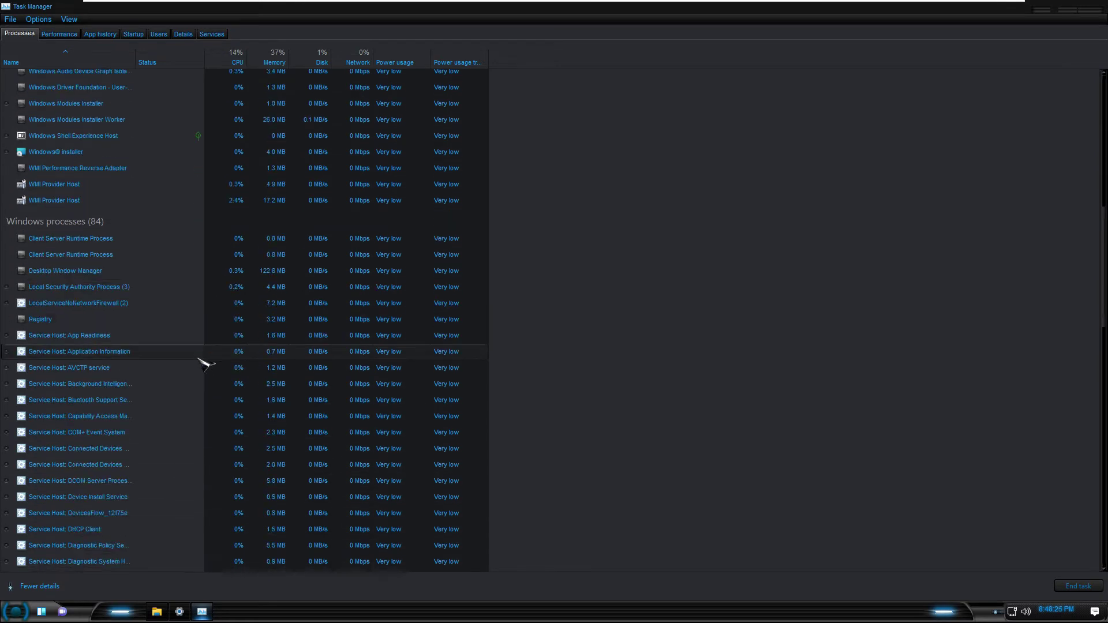
pyautogui.scroll(-13, 204, 363)
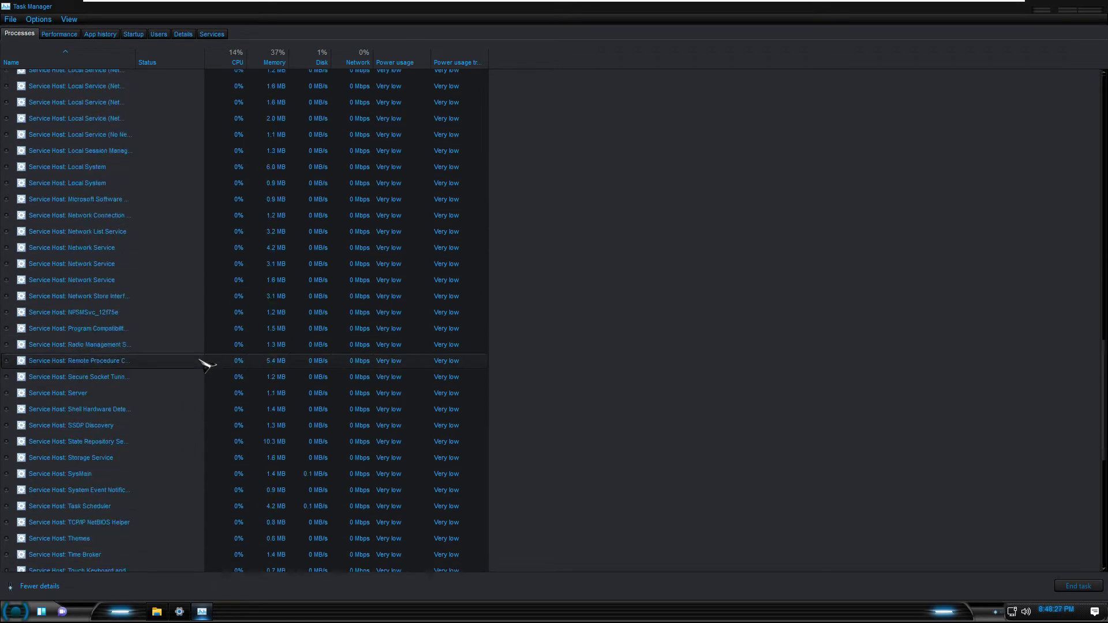
pyautogui.scroll(3, 210, 412)
pyautogui.scroll(12, 208, 421)
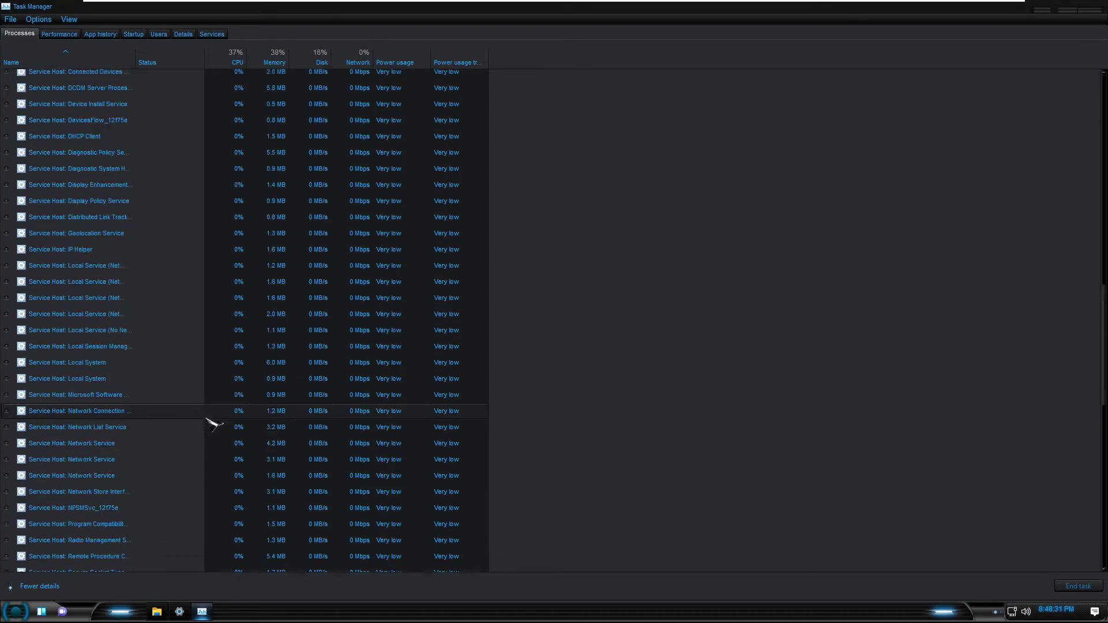
pyautogui.scroll(3, 213, 425)
pyautogui.scroll(12, 214, 424)
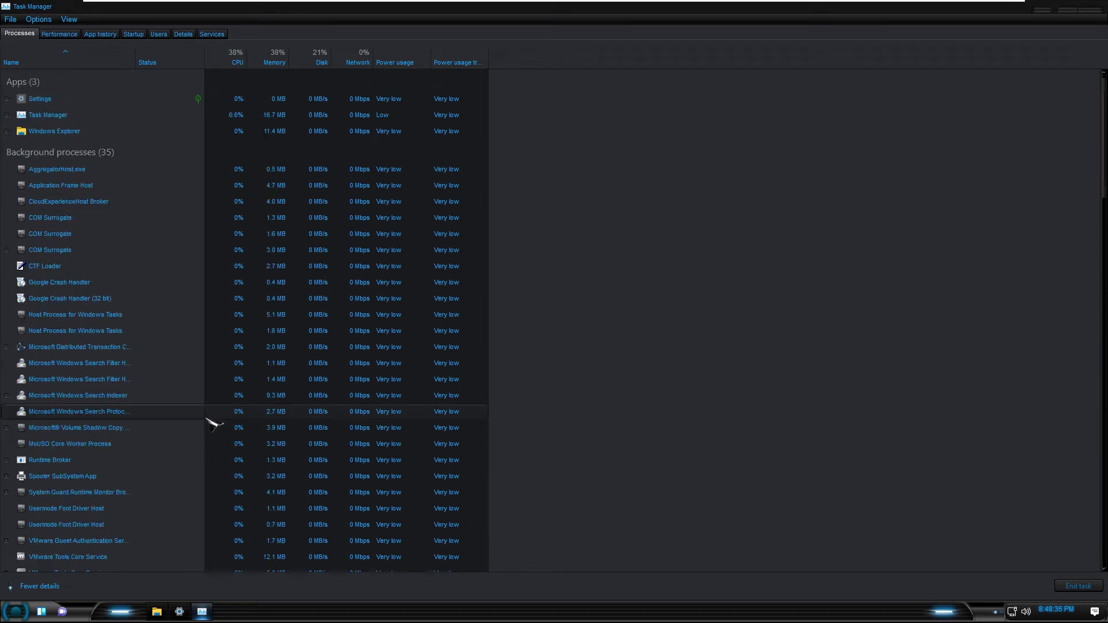
# - Sort the running processes by CPU, by memory and by disk usage to compare their resource consumption
pyautogui.click(236, 57)
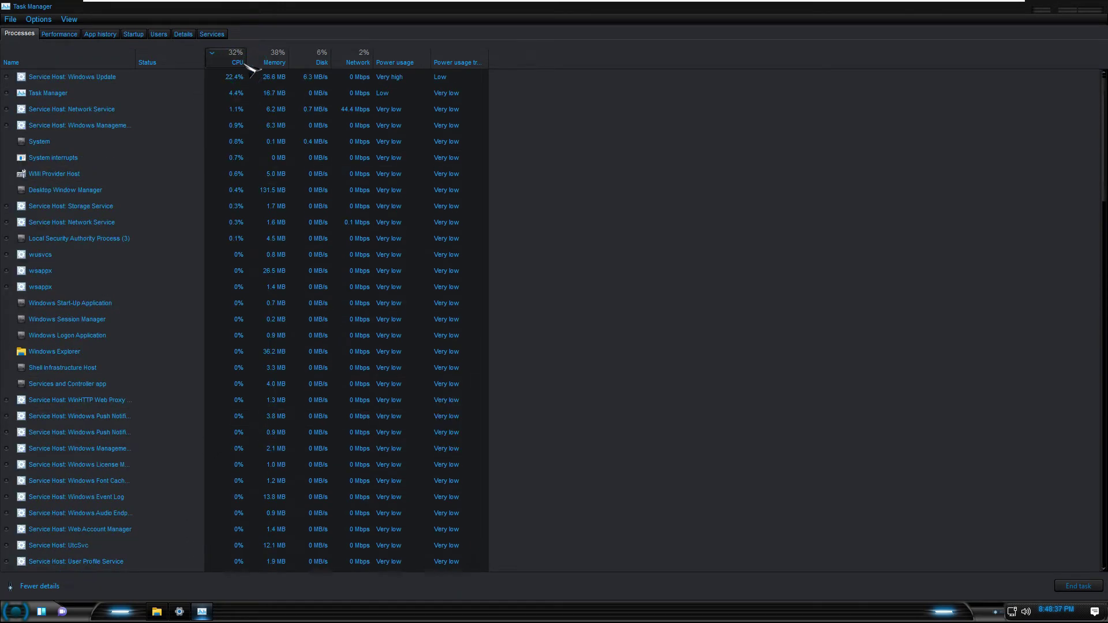
pyautogui.click(271, 59)
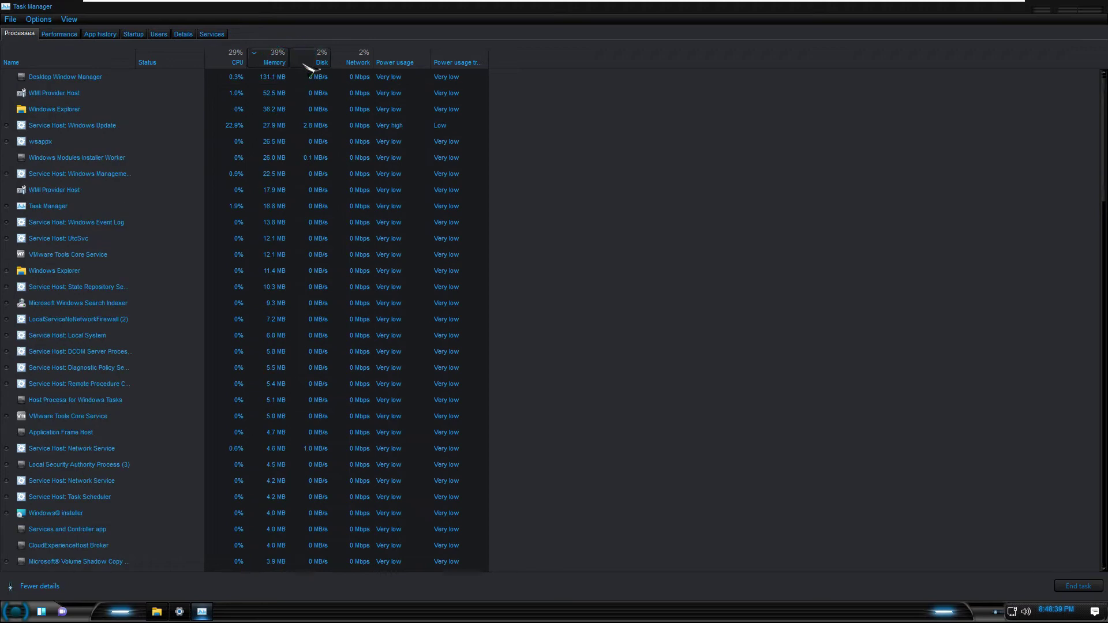
pyautogui.click(325, 64)
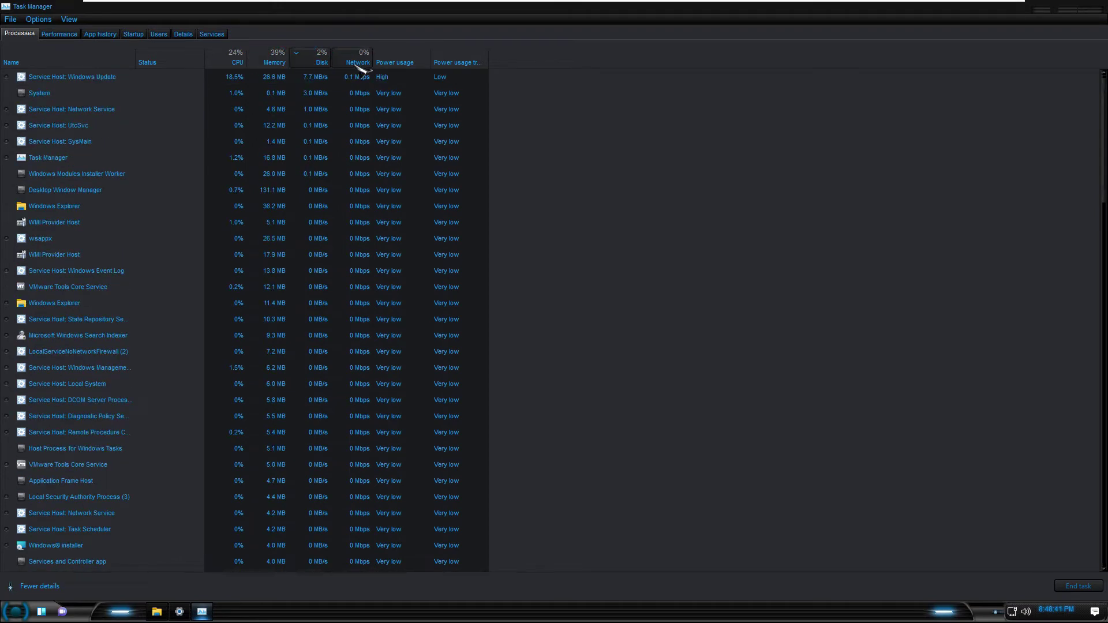
# - Review the CPU, Memory and Disk 0 (C: D:) performance graphs in Task Manager
pyautogui.click(63, 35)
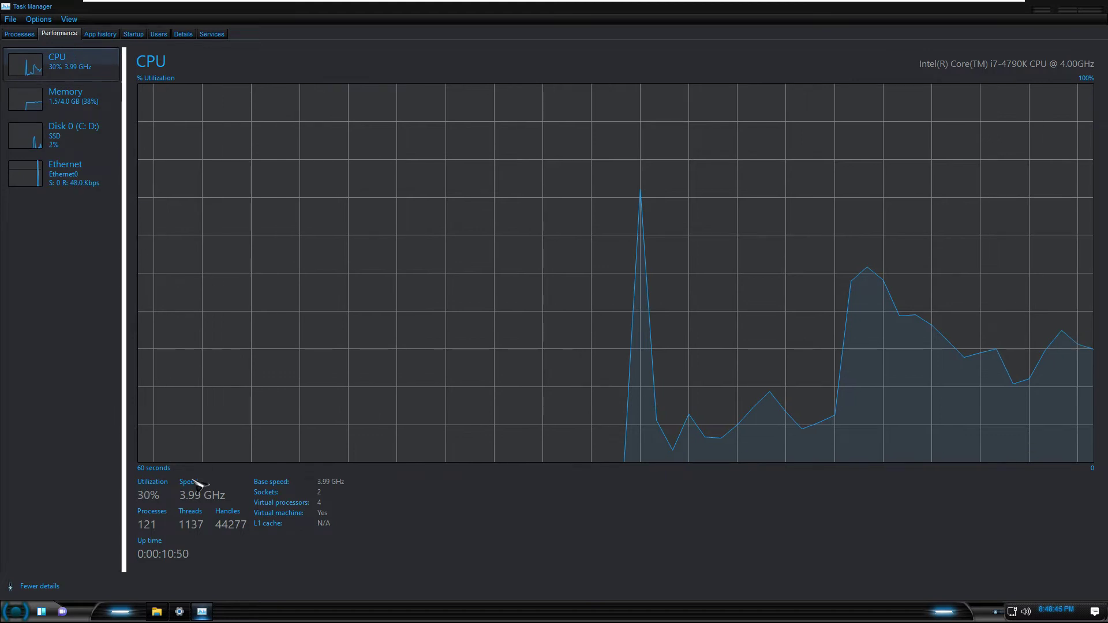
pyautogui.click(101, 106)
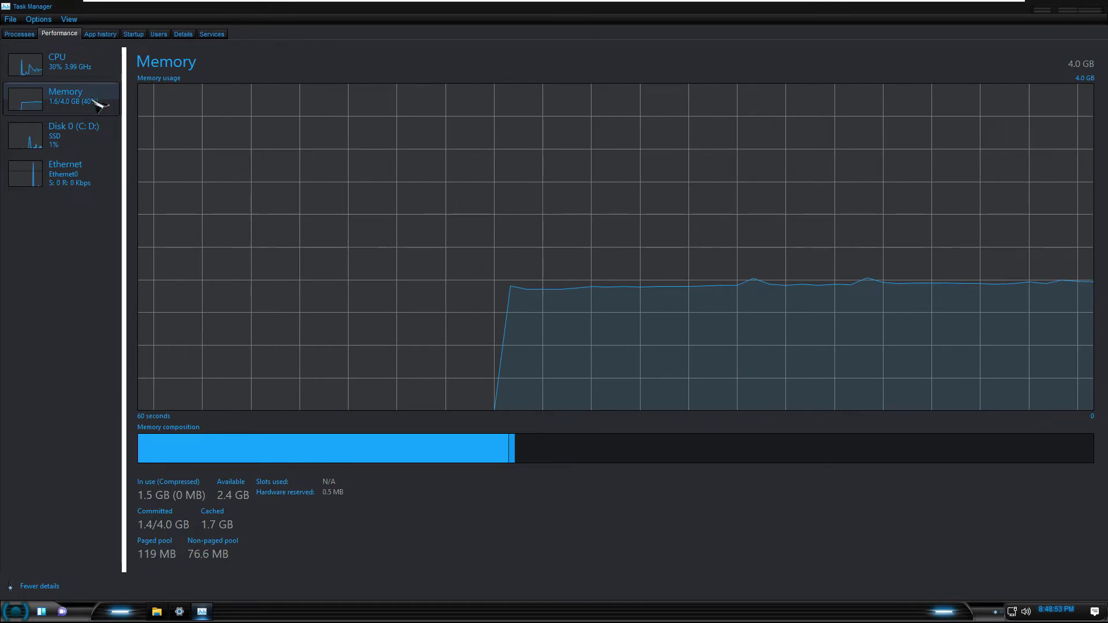
pyautogui.click(102, 147)
# - Review the app history, startup programs and signed-in users in Task Manager, expanding the user account's processes
pyautogui.click(103, 34)
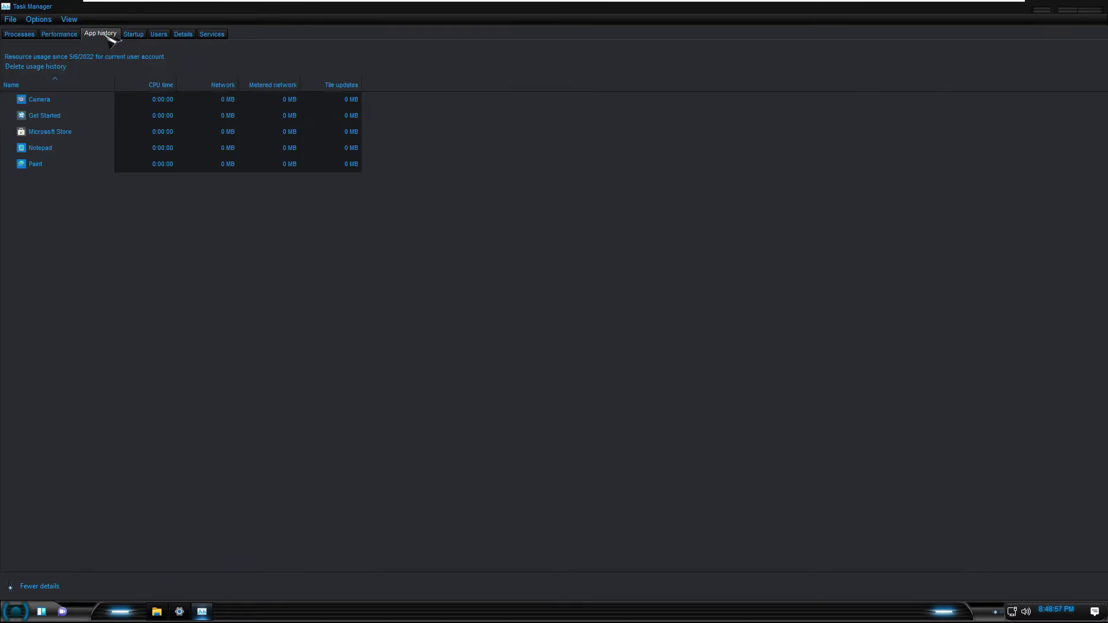
pyautogui.click(143, 35)
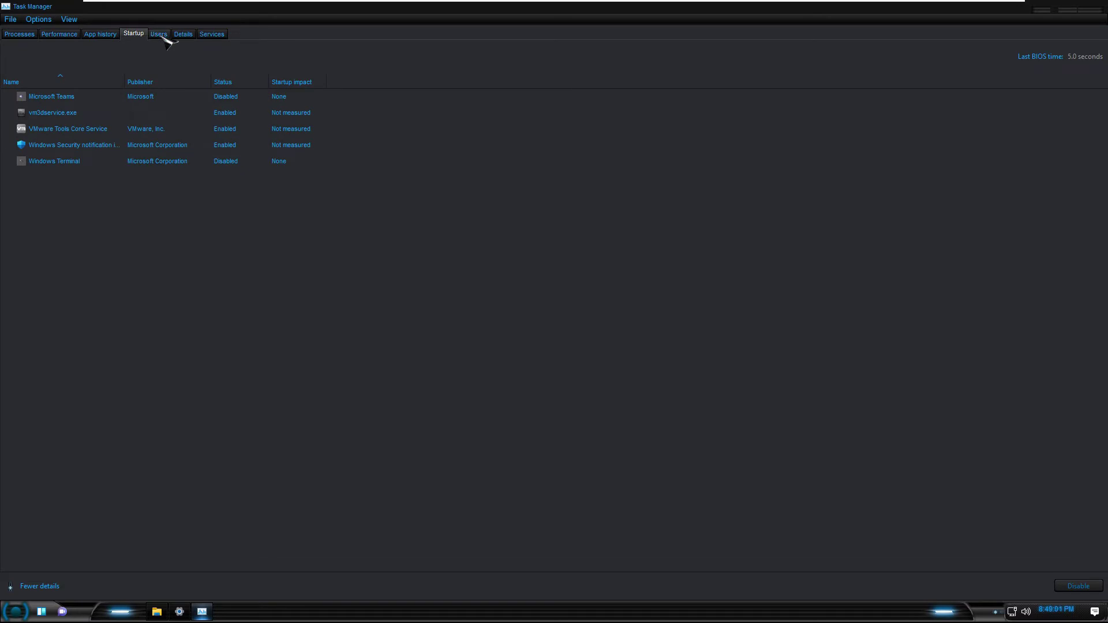
pyautogui.click(159, 34)
pyautogui.click(9, 77)
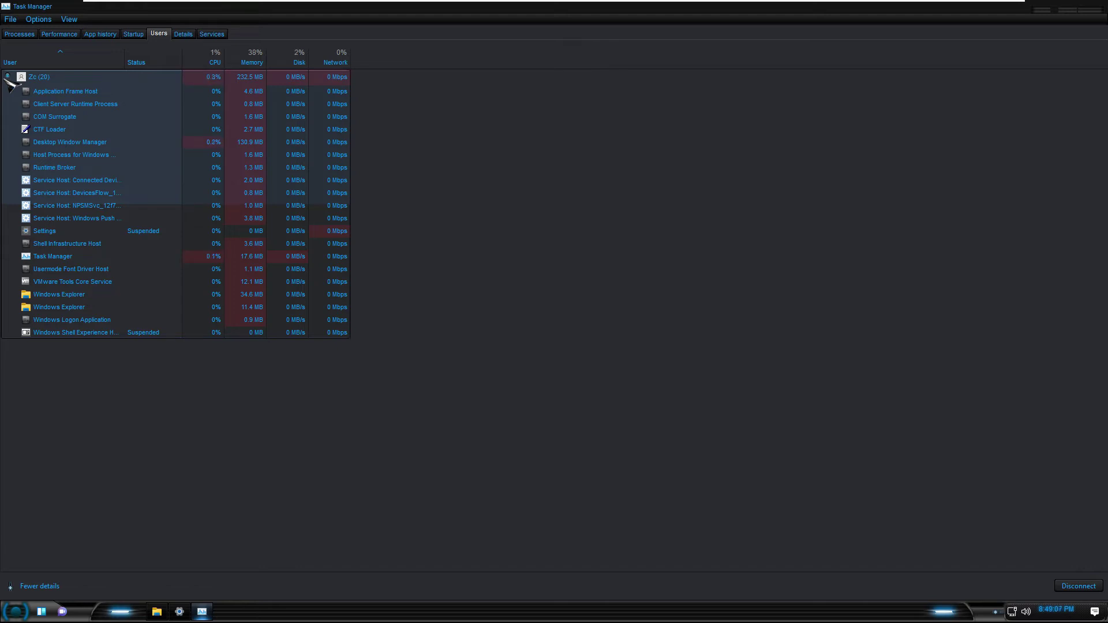
# - Examine the detailed process list and the list of Windows services in Task Manager
pyautogui.click(185, 35)
pyautogui.scroll(-15, 240, 236)
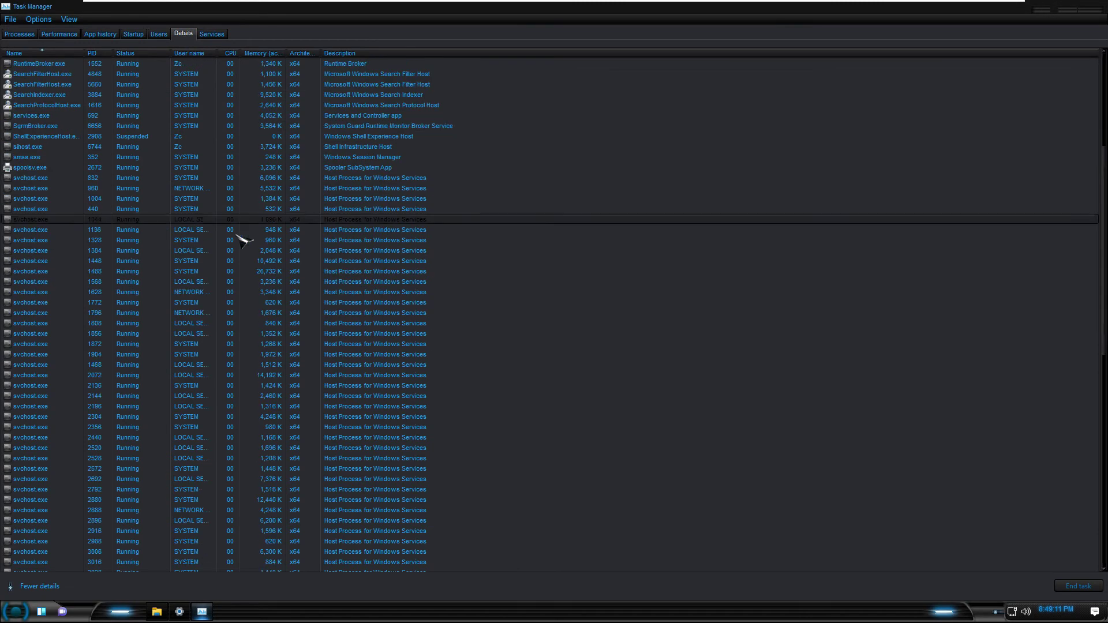
pyautogui.scroll(-8, 254, 237)
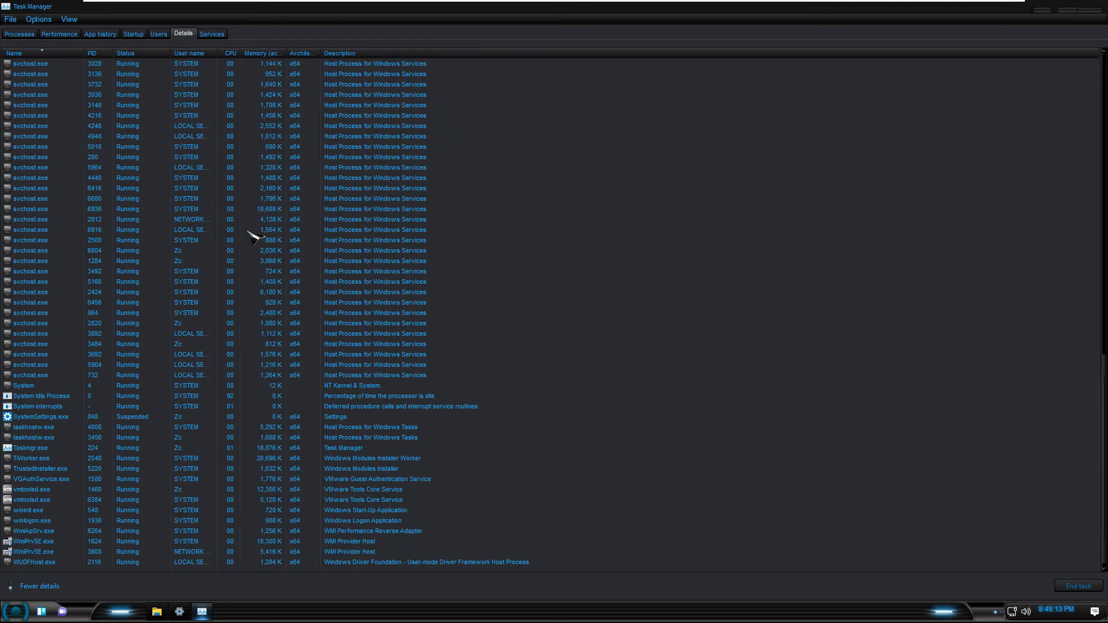
pyautogui.click(214, 35)
pyautogui.scroll(-20, 279, 229)
pyautogui.scroll(-20, 280, 229)
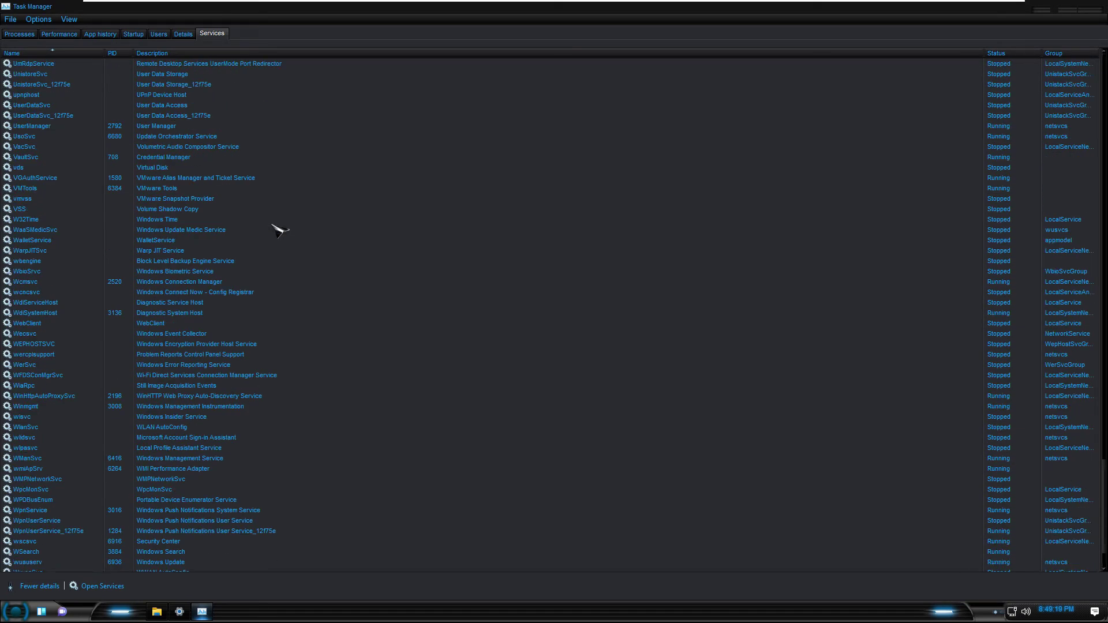
# - Show the Memory performance graph again, restore Task Manager to a smaller window and move it lower on the desktop
pyautogui.click(60, 34)
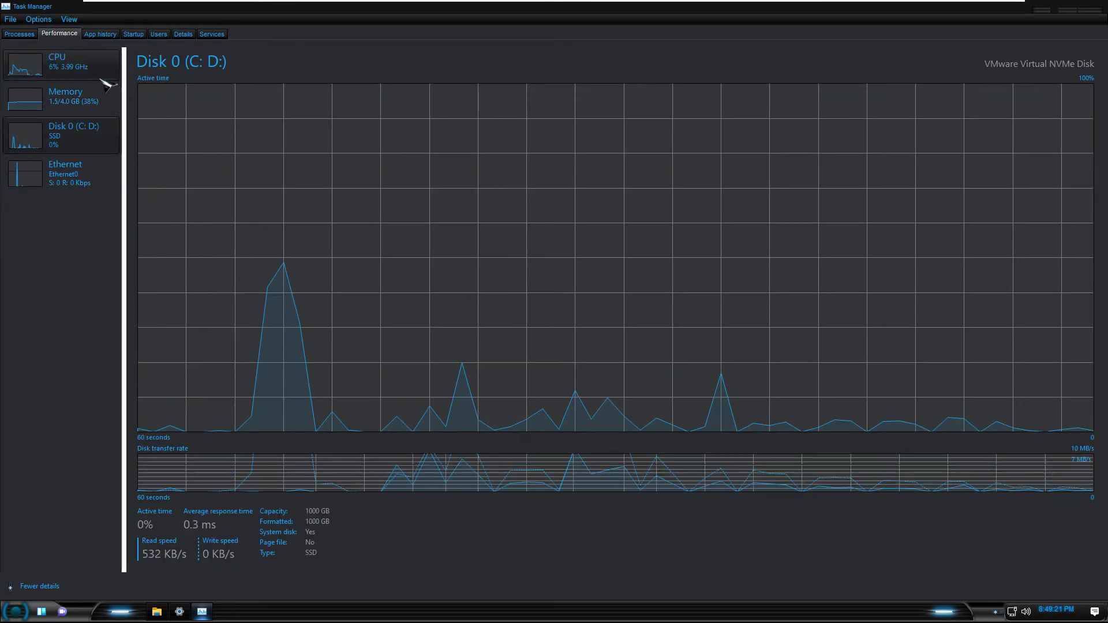
pyautogui.click(81, 95)
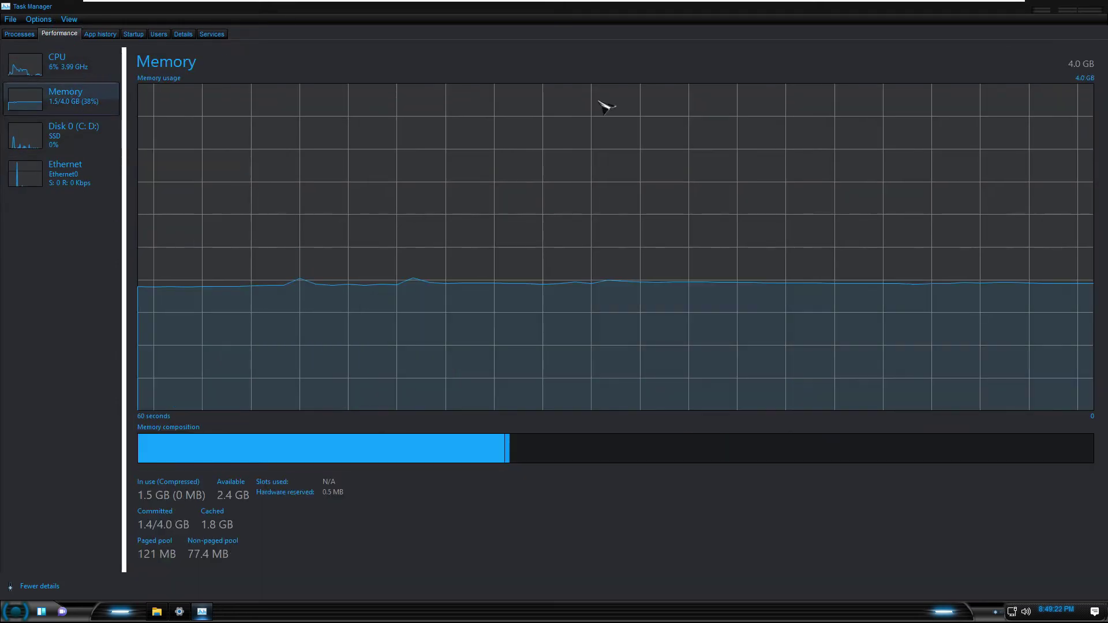
pyautogui.click(1069, 10)
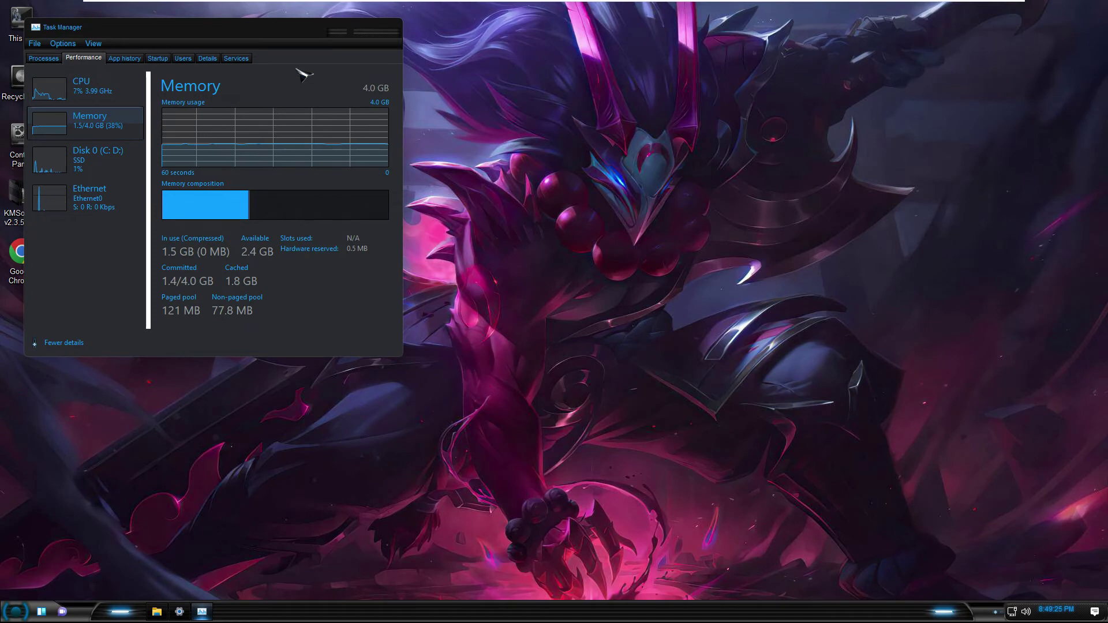
pyautogui.moveTo(287, 45); pyautogui.dragTo(276, 186)
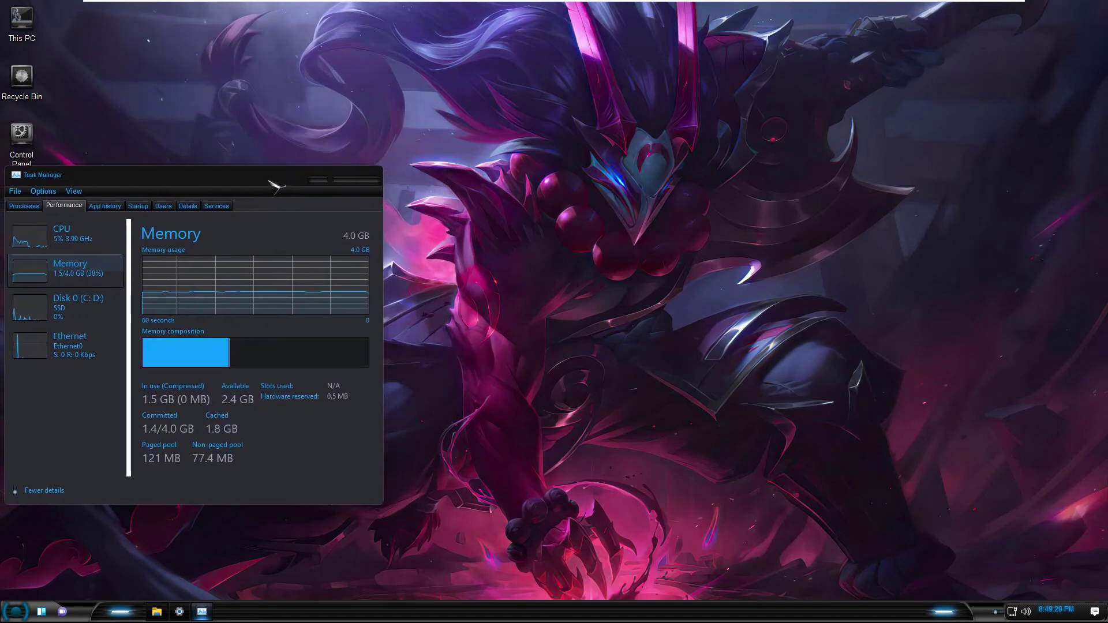
# - Launch Microsoft Store from the installed apps, maximize it and look through the Home page's featured, free and trending apps
pyautogui.click(22, 612)
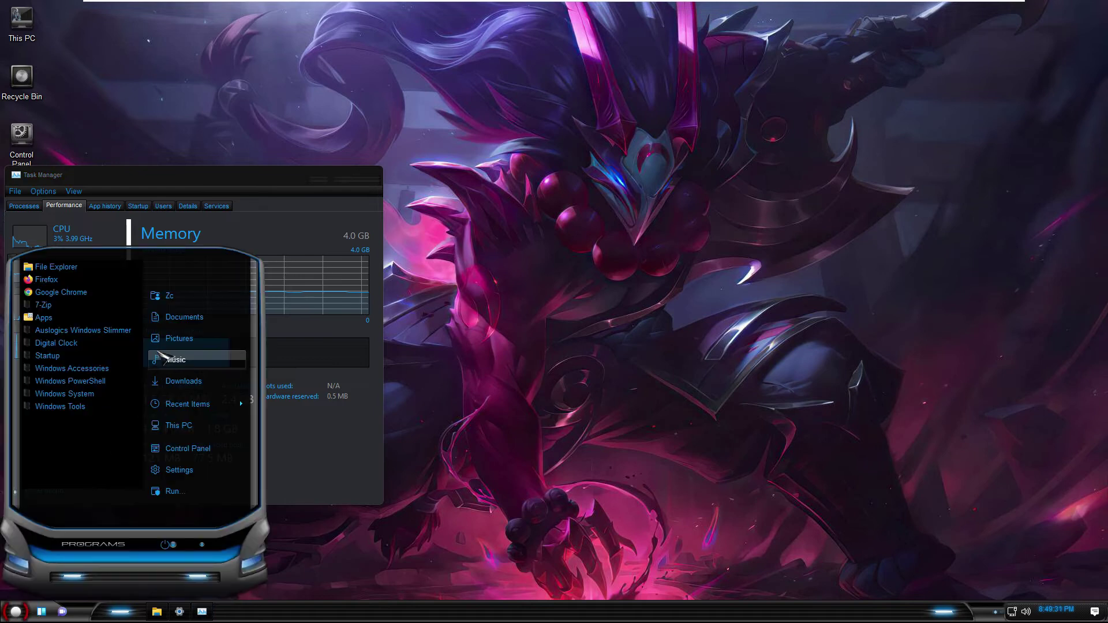
pyautogui.click(105, 318)
pyautogui.click(92, 356)
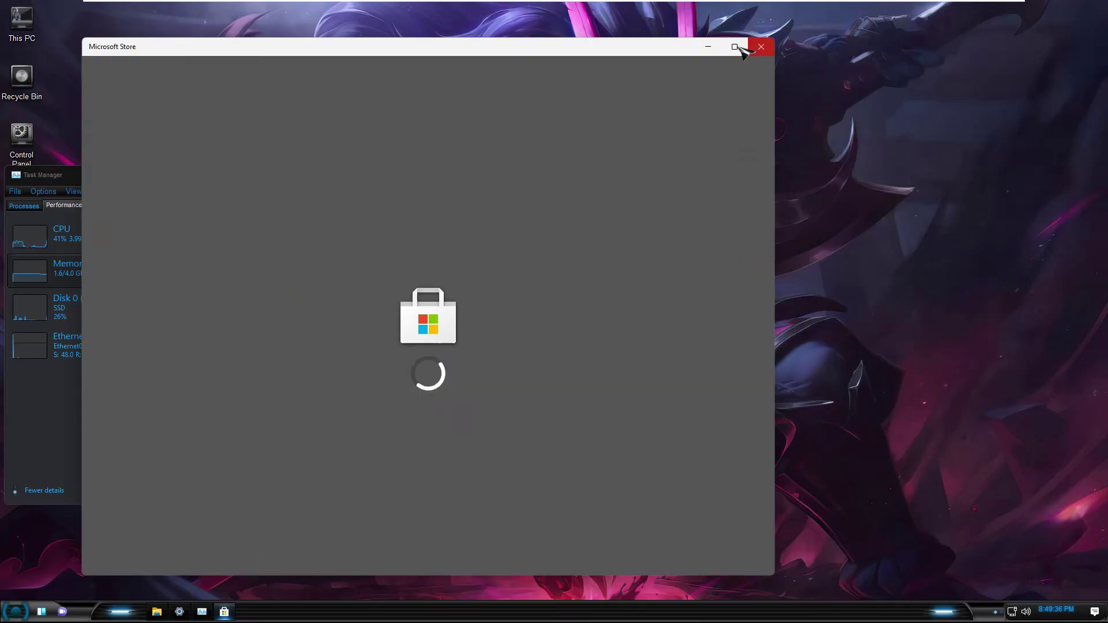
pyautogui.click(735, 47)
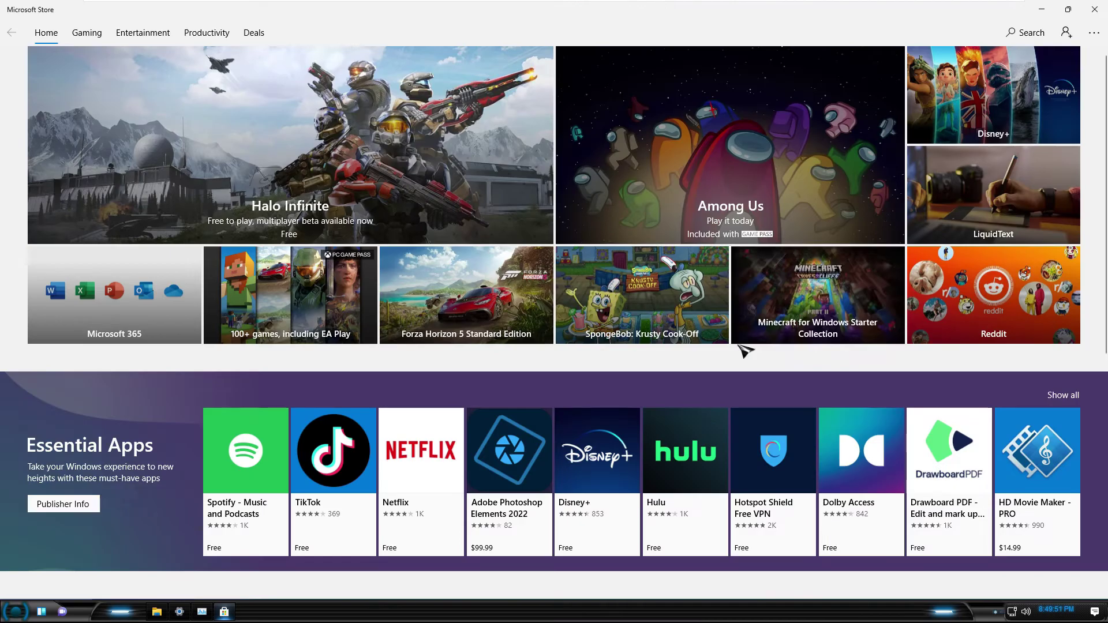
pyautogui.scroll(-10, 350, 385)
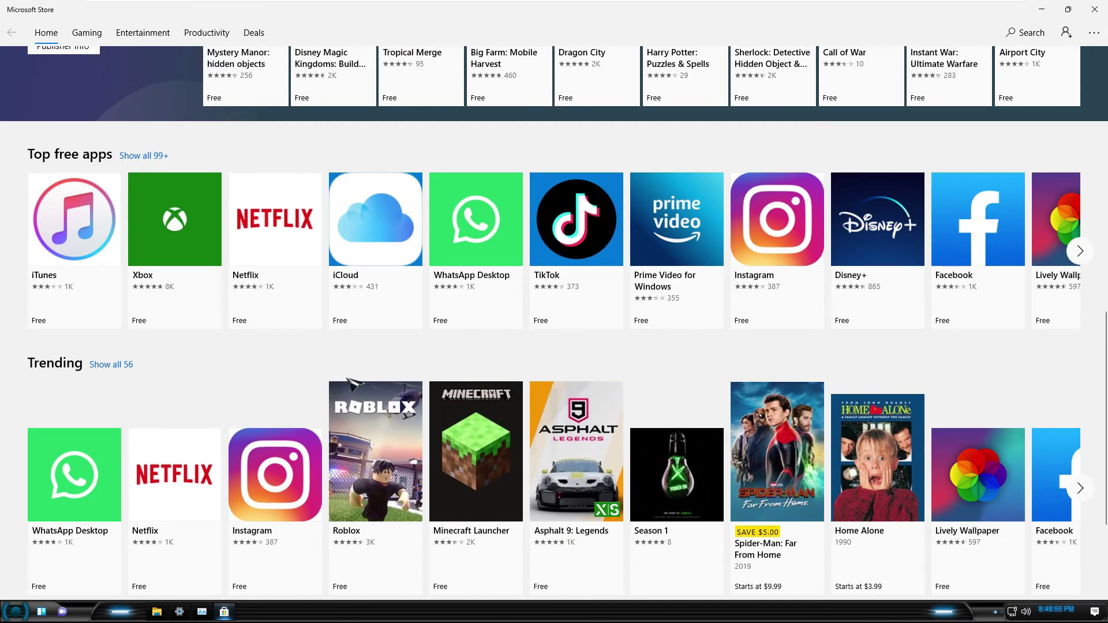
pyautogui.scroll(10, 352, 384)
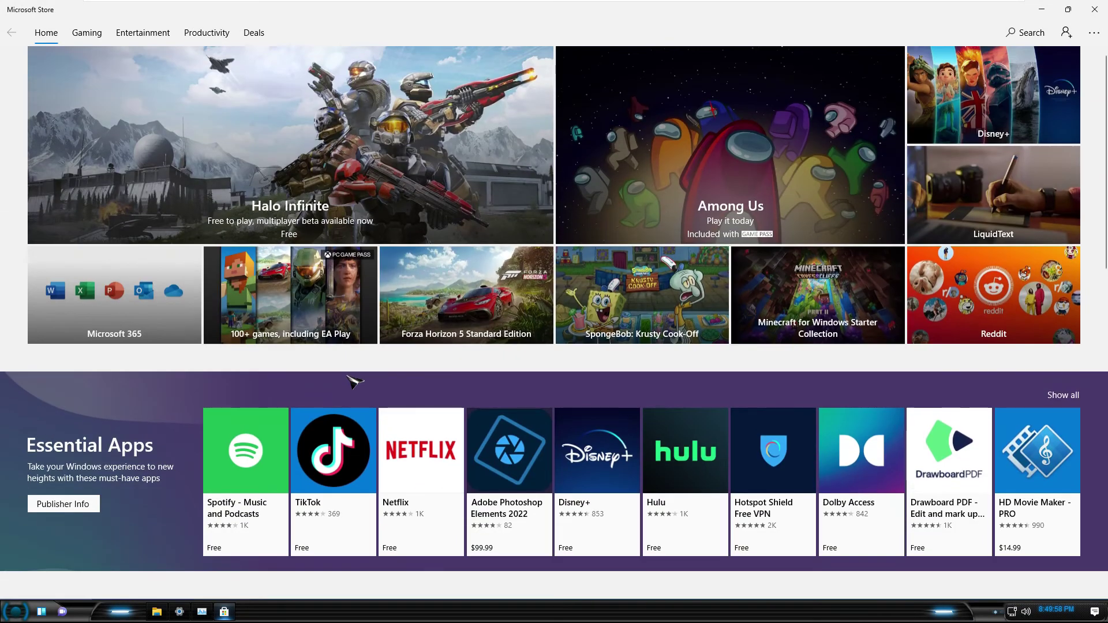
# - Browse the Gaming and Entertainment categories in Microsoft Store
pyautogui.click(92, 33)
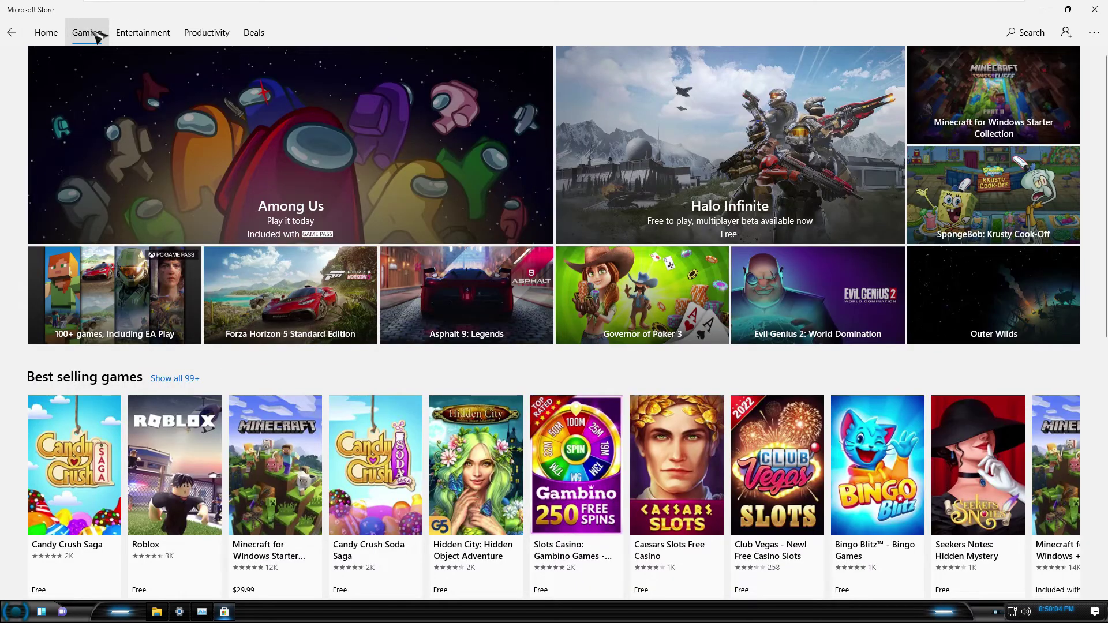
pyautogui.scroll(-5, 215, 272)
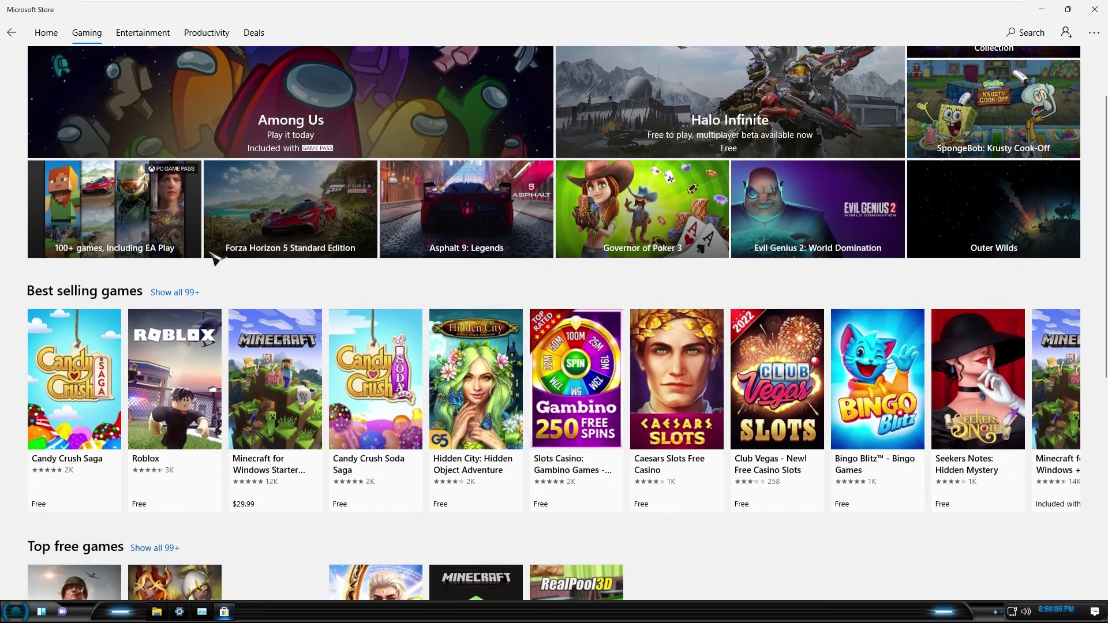
pyautogui.scroll(-2, 216, 258)
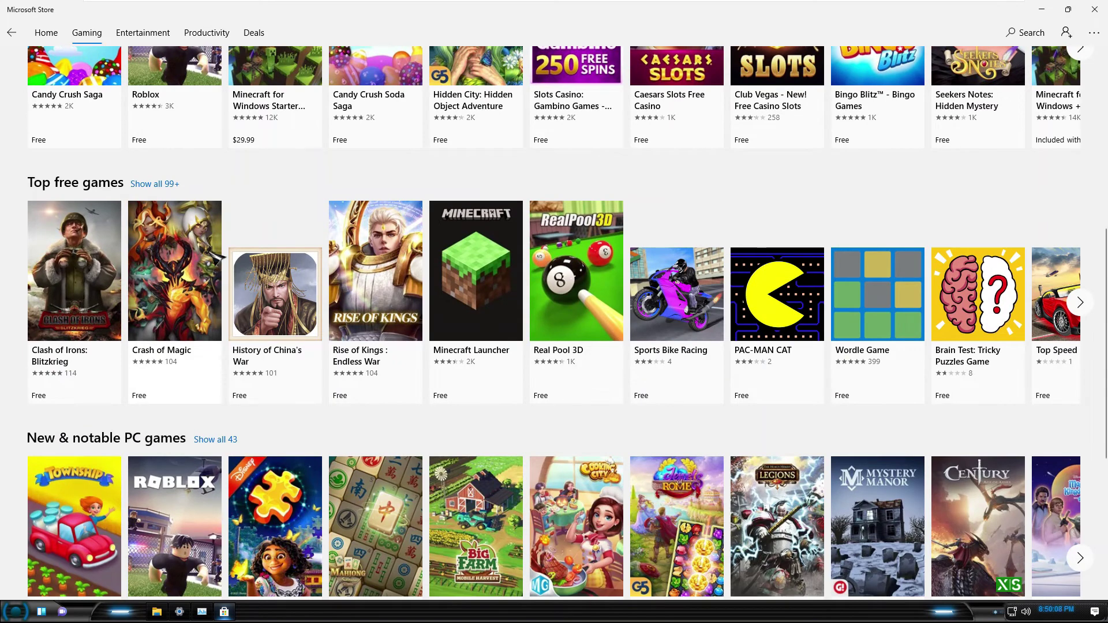
pyautogui.scroll(-5, 217, 256)
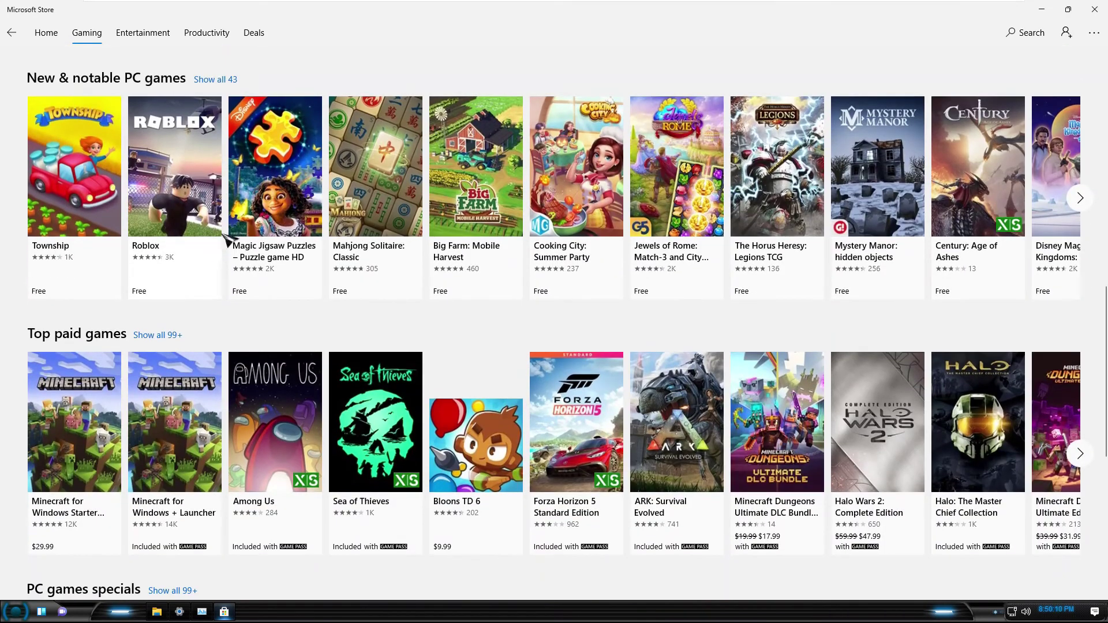
pyautogui.click(165, 36)
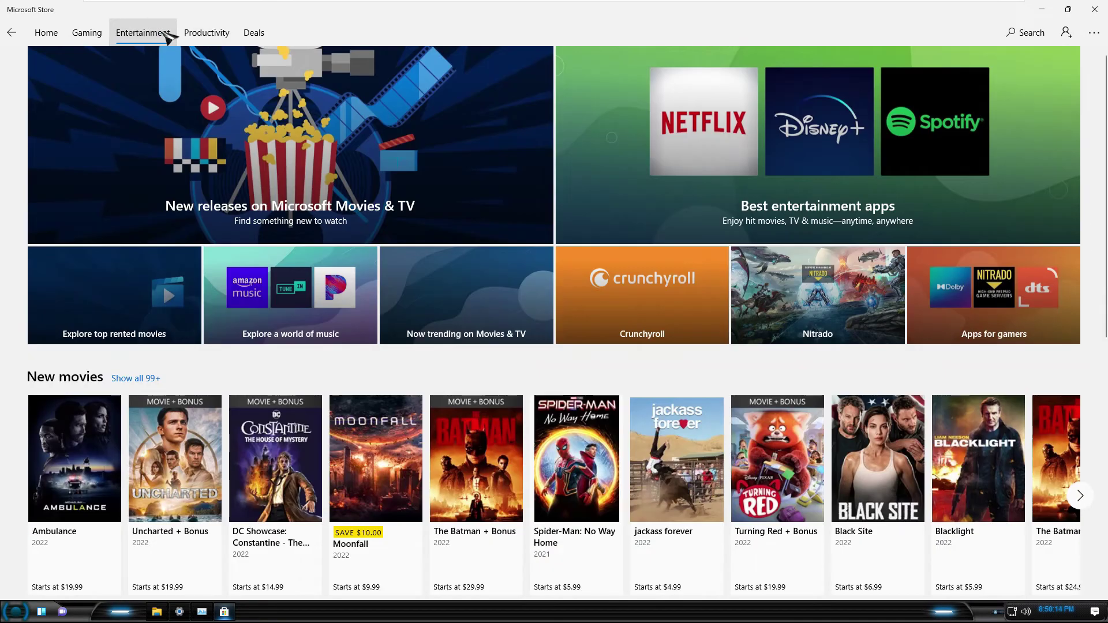
pyautogui.scroll(-5, 224, 156)
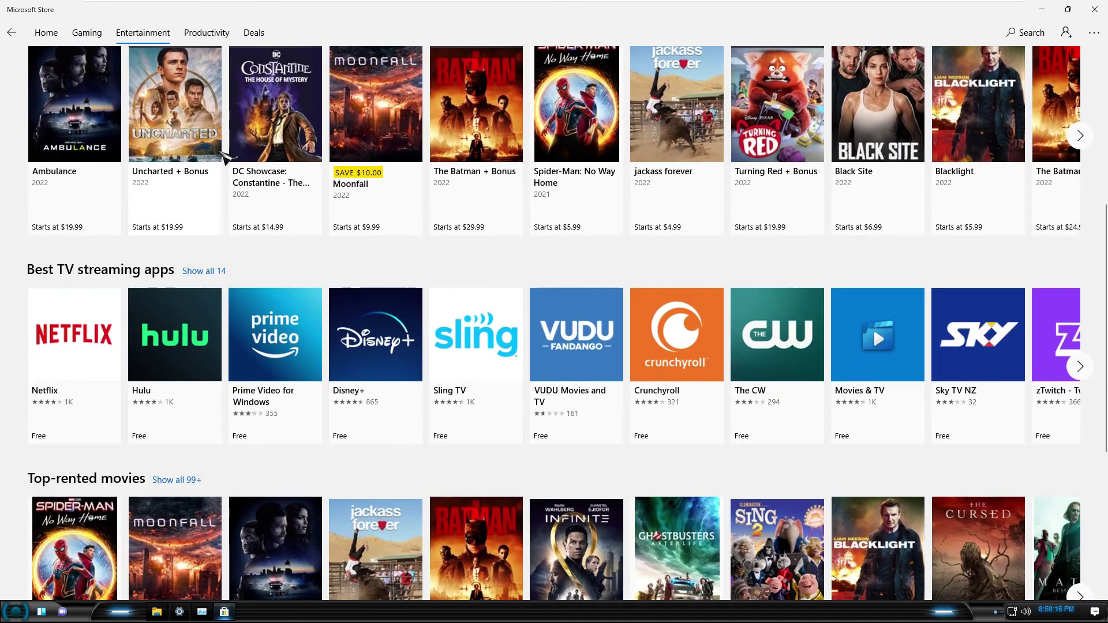
pyautogui.scroll(-5, 226, 157)
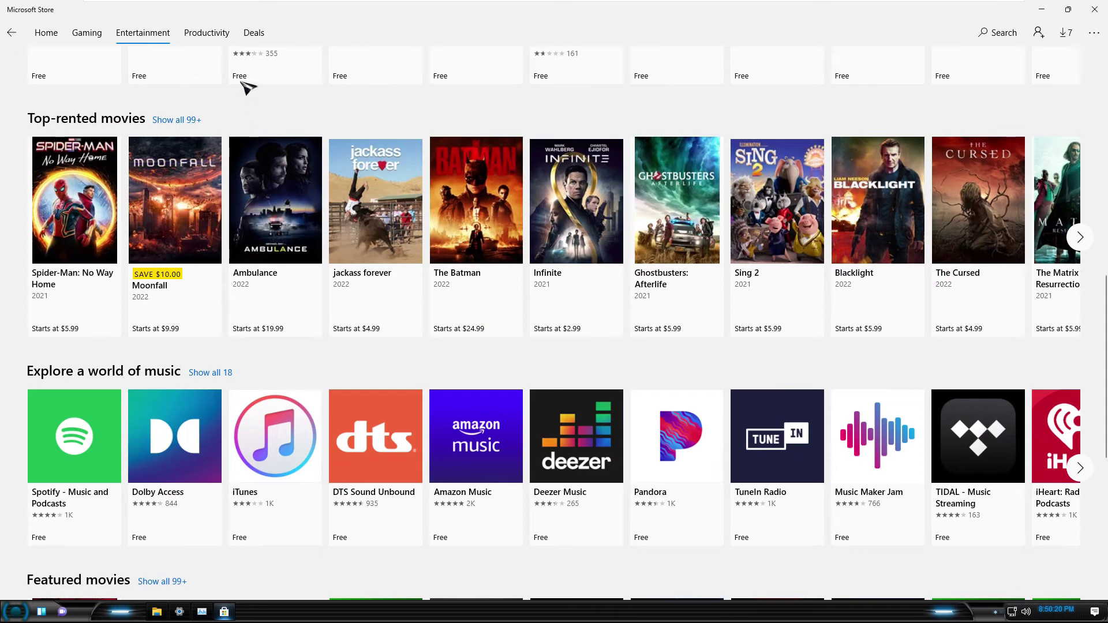
# - Browse the Productivity and Deals categories in Microsoft Store, then minimize the store window
pyautogui.click(216, 37)
pyautogui.scroll(-1, 287, 239)
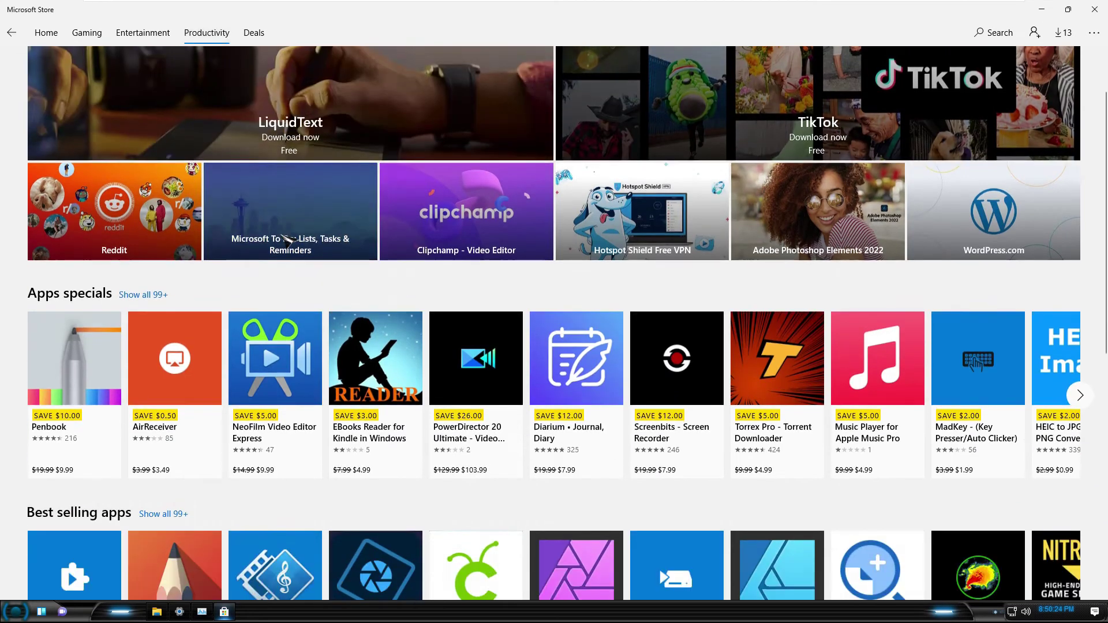
pyautogui.scroll(-10, 287, 238)
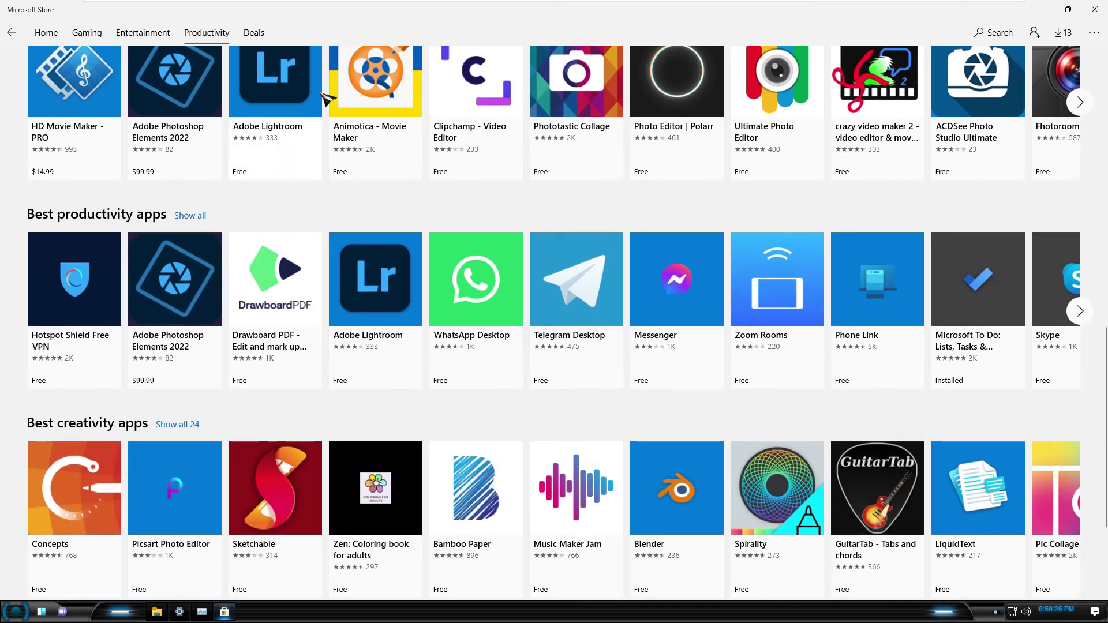
pyautogui.click(257, 36)
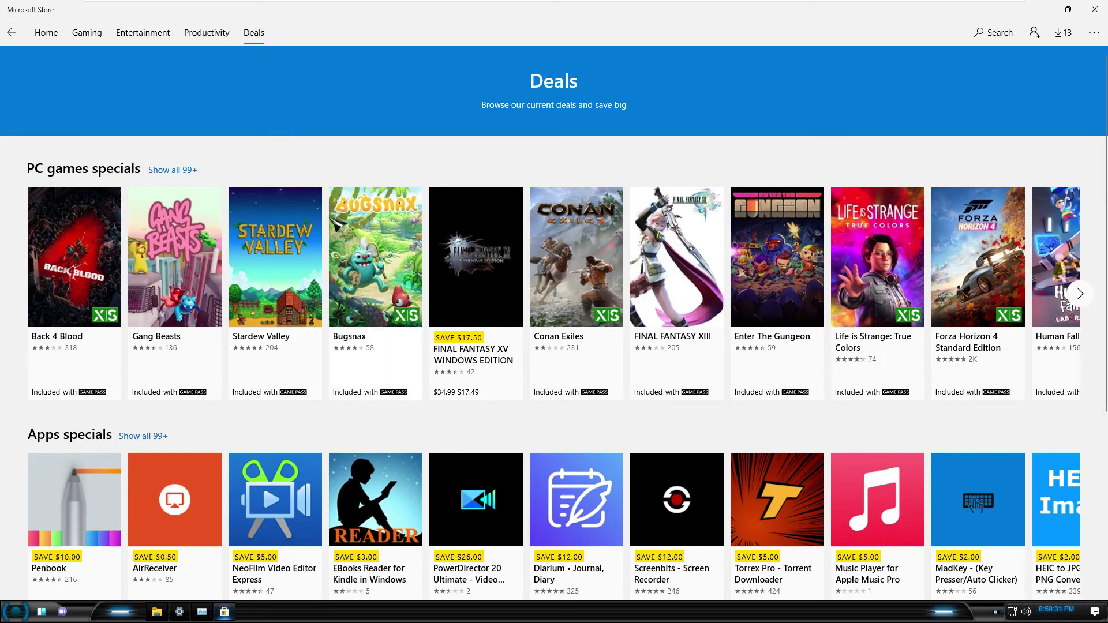
pyautogui.scroll(-4, 336, 224)
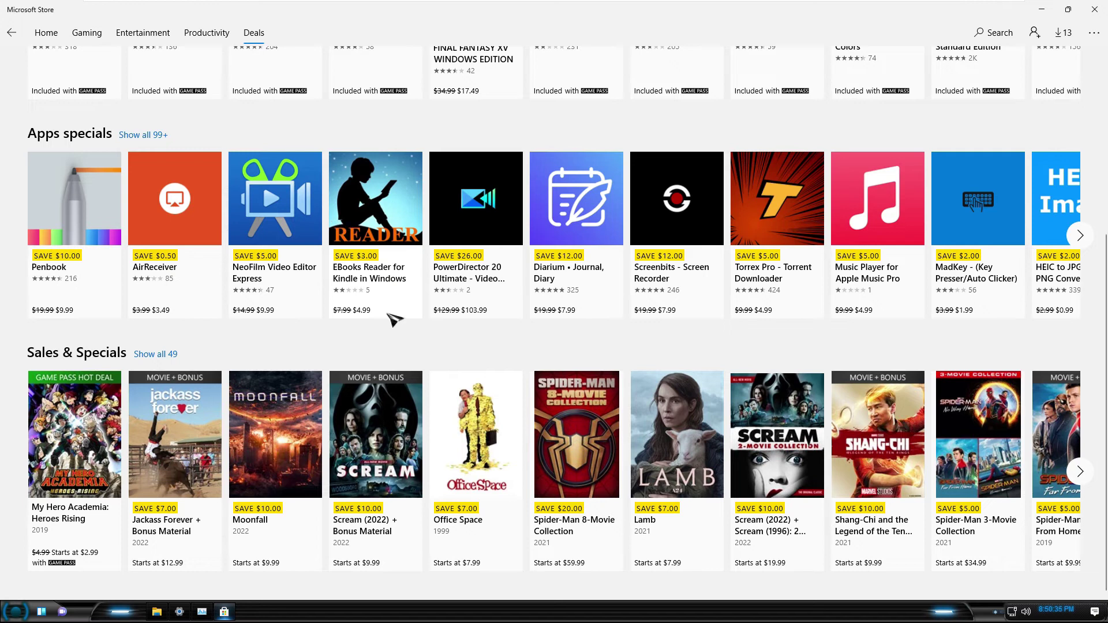
pyautogui.scroll(4, 398, 319)
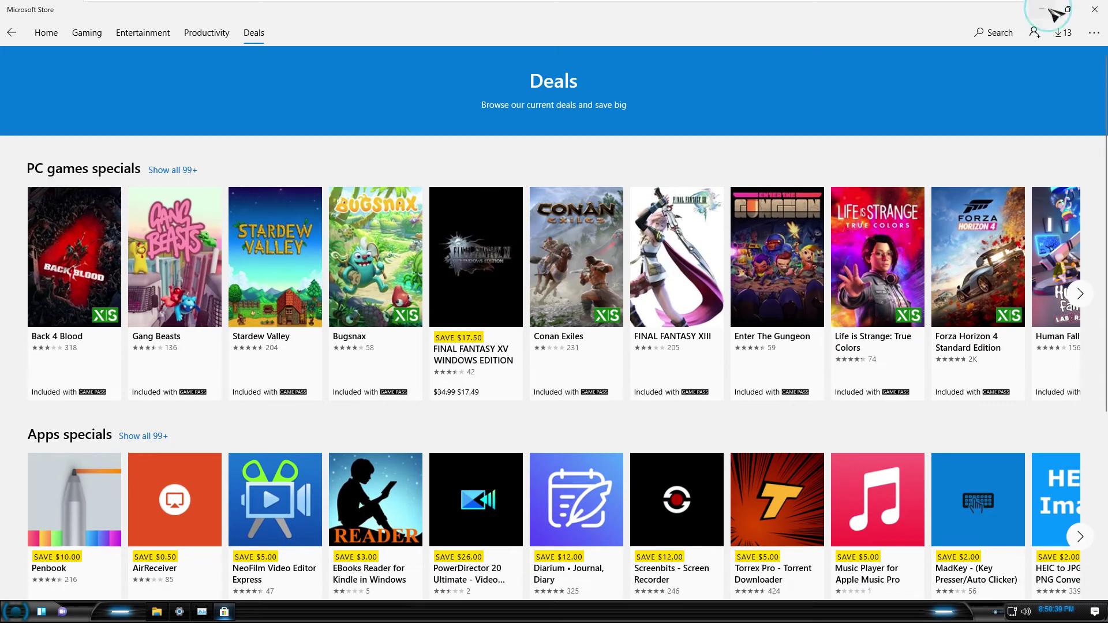
pyautogui.click(1043, 9)
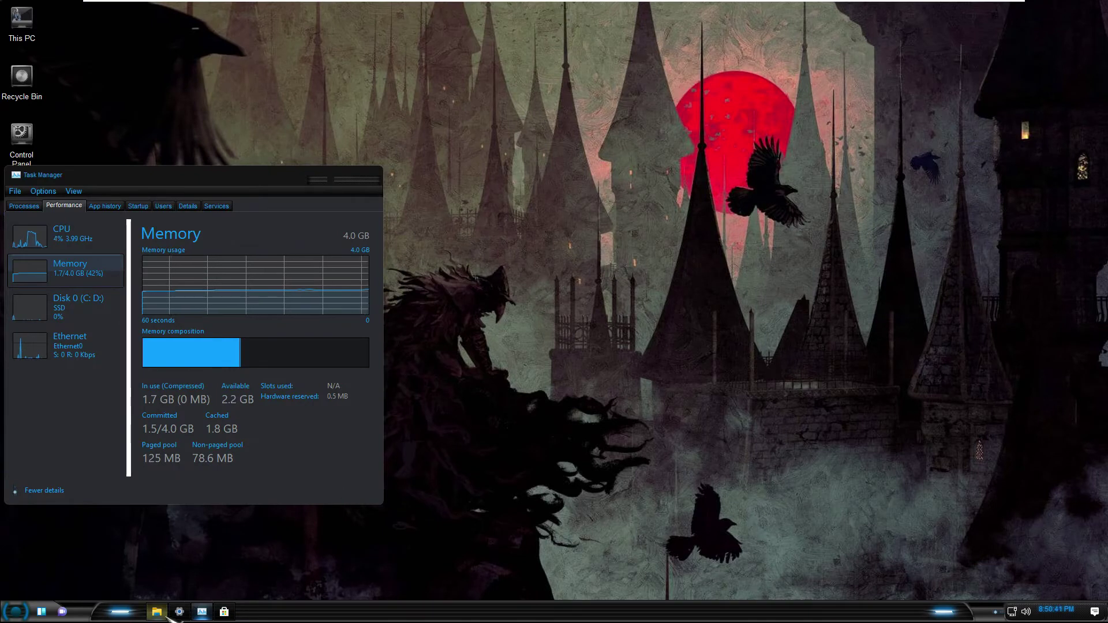
# - In File Explorer, open the Adobe_MC_2022 DVD drive and run autoplay.exe to reach the Adobe Master Collection 2022 installation options
pyautogui.click(156, 613)
pyautogui.moveTo(409, 81); pyautogui.dragTo(699, 180)
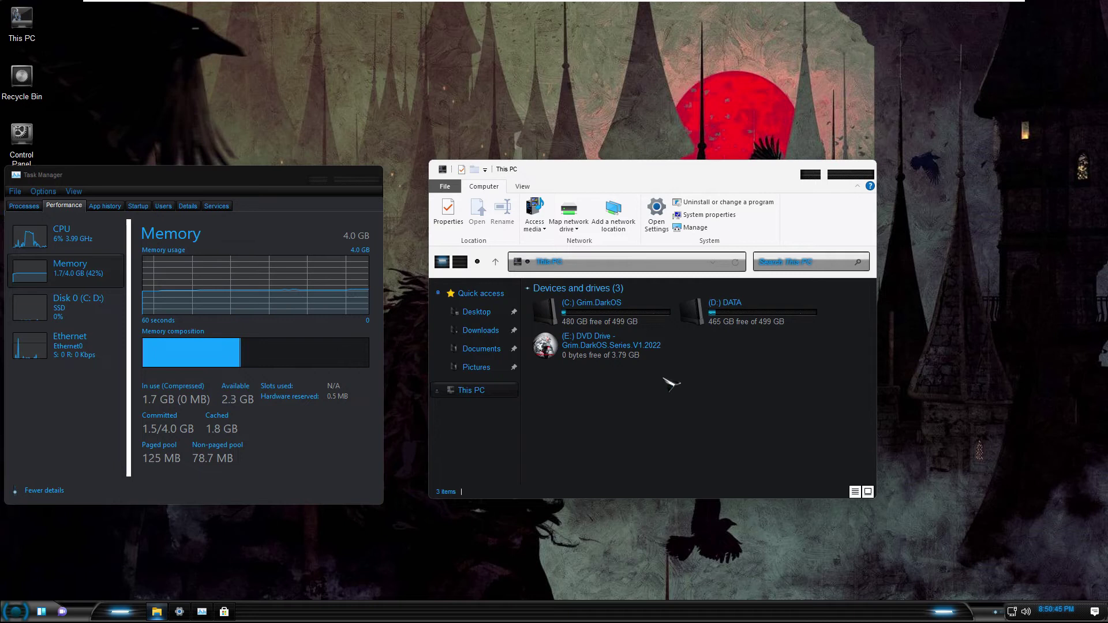
pyautogui.doubleClick(719, 311)
pyautogui.doubleClick(598, 325)
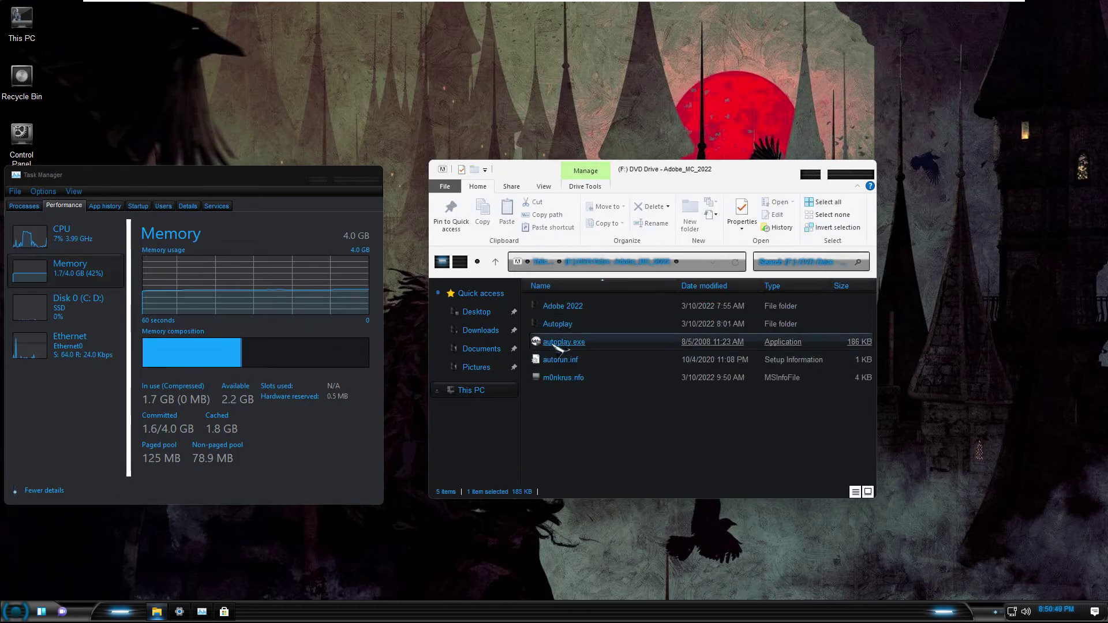
pyautogui.doubleClick(563, 342)
pyautogui.click(543, 472)
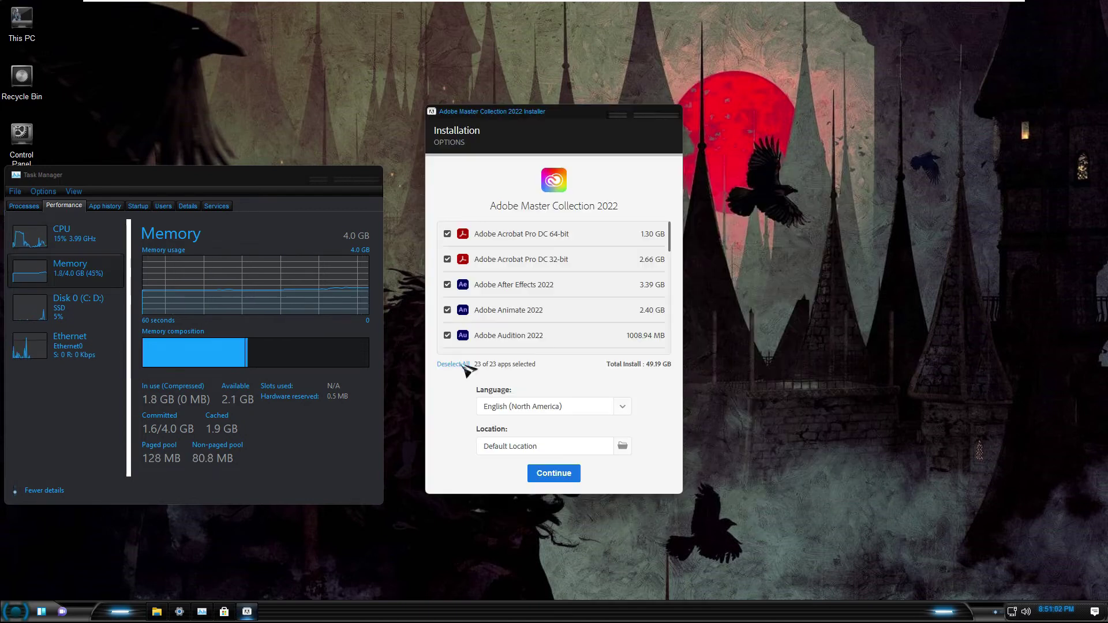
# - Install only Adobe Acrobat Pro DC 64-bit and Adobe Photoshop 2022 in the default location, and close the finished installer
pyautogui.click(447, 235)
pyautogui.scroll(-6, 522, 303)
pyautogui.scroll(-3, 530, 309)
pyautogui.scroll(4, 526, 305)
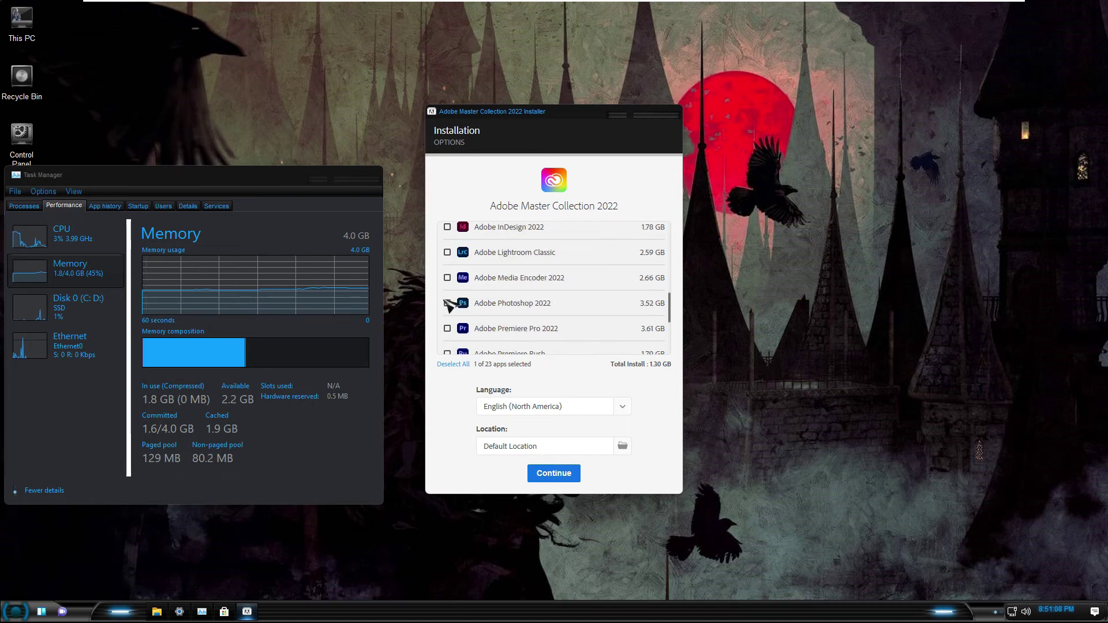
pyautogui.click(551, 474)
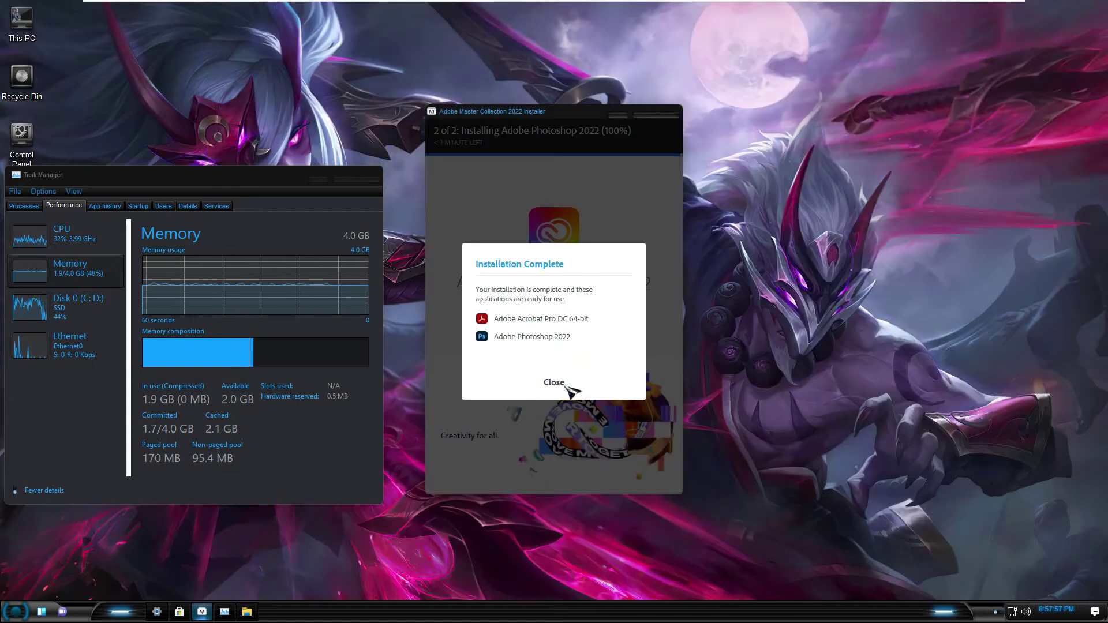
pyautogui.click(565, 384)
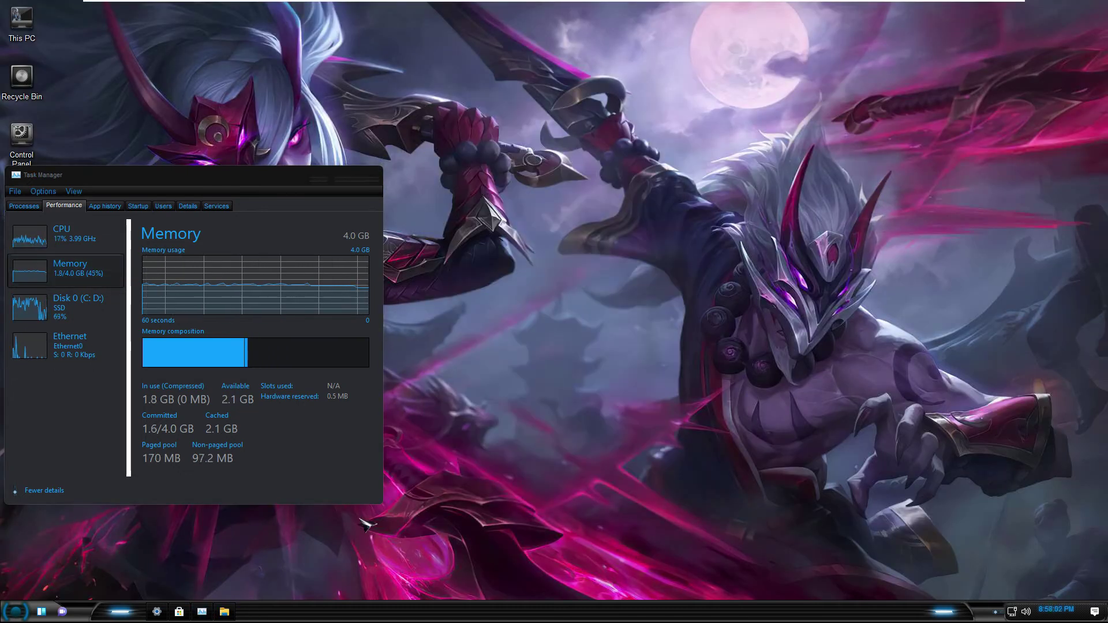
# - Switch to File Explorer, view the DATA drive, and run OInstall.exe from the 16.0.14931.20120 DVD drive
pyautogui.click(224, 613)
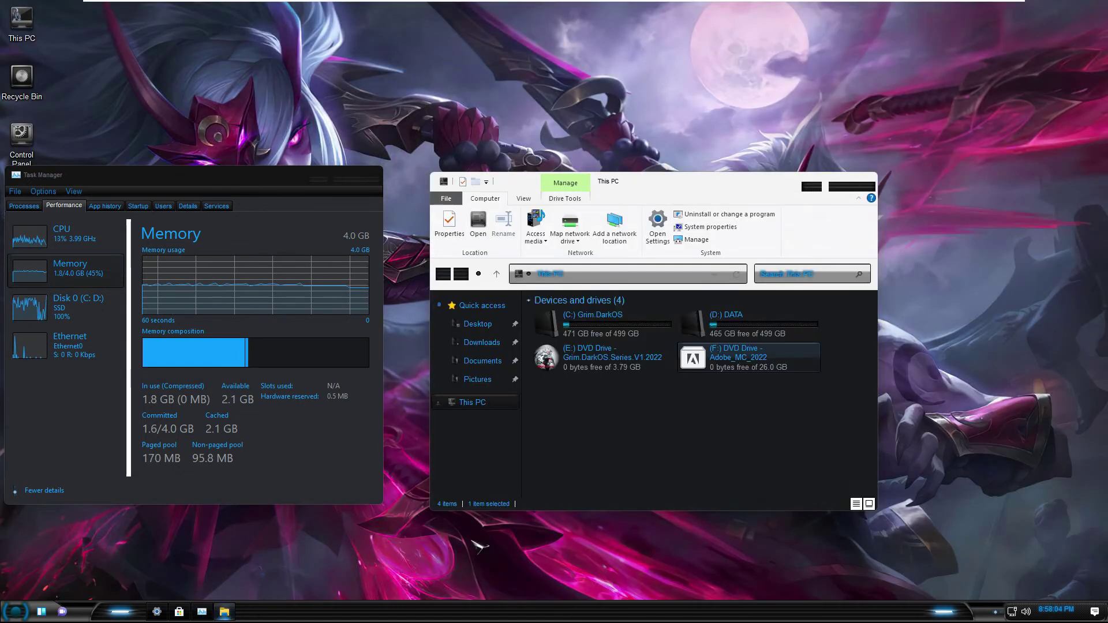
pyautogui.click(724, 336)
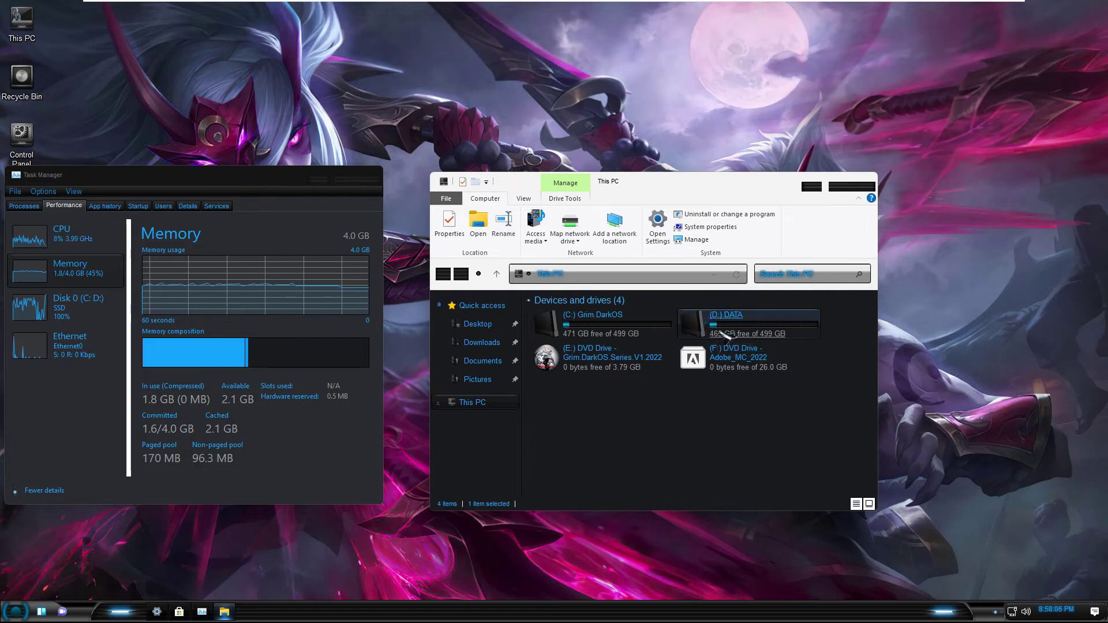
pyautogui.doubleClick(727, 334)
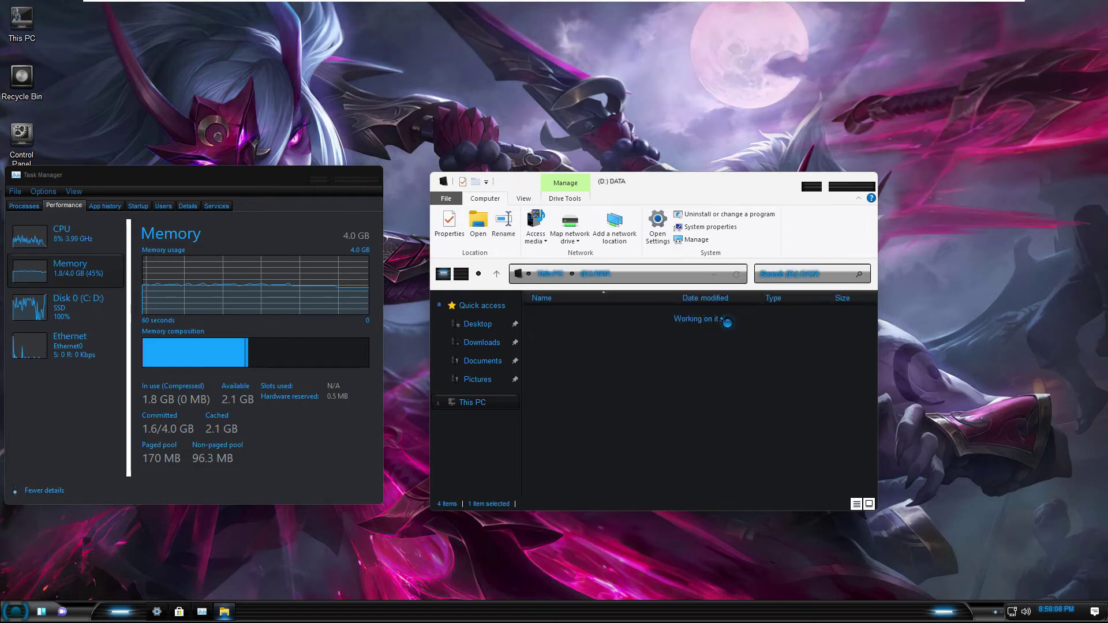
pyautogui.doubleClick(606, 354)
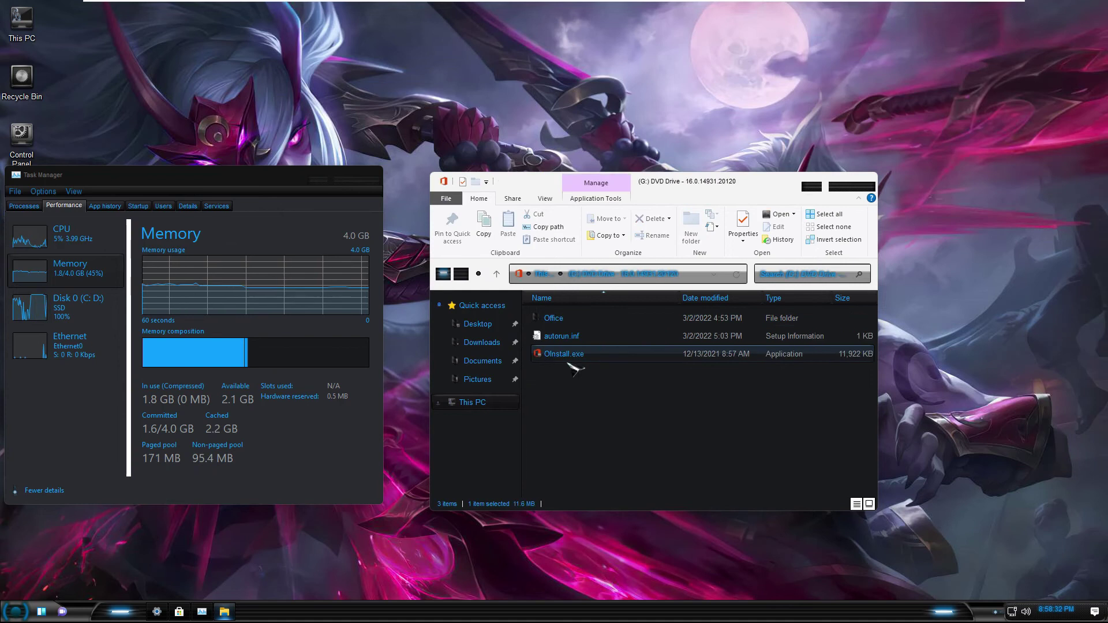
pyautogui.doubleClick(574, 357)
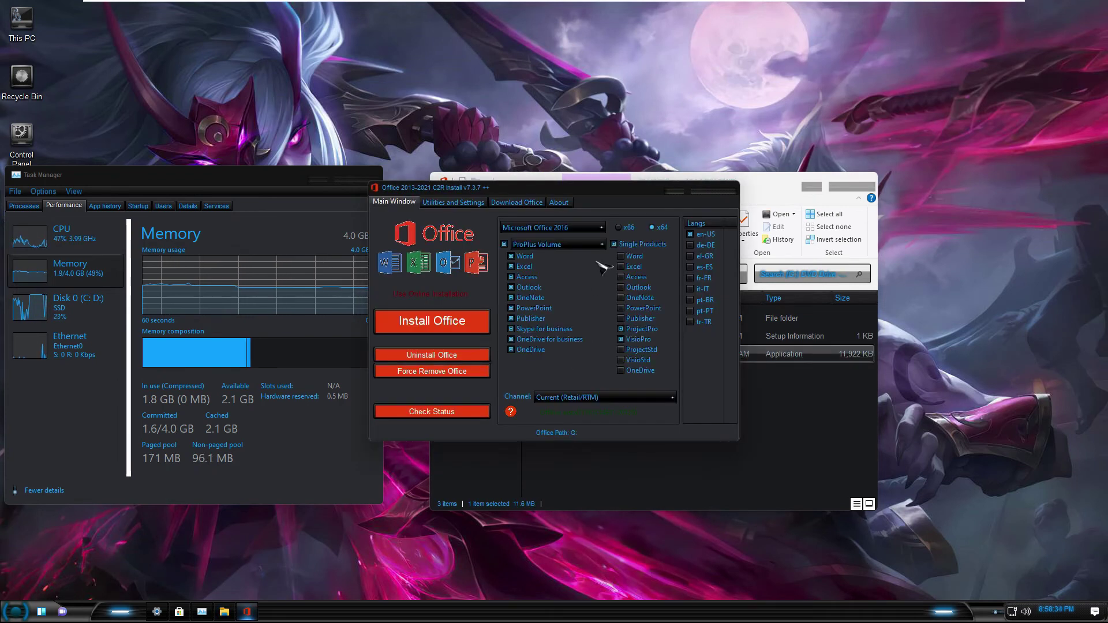
# - Set the product to Microsoft Office 2019-2021 and install Standard 2021 Volume, x64, with the en-US language
pyautogui.click(603, 228)
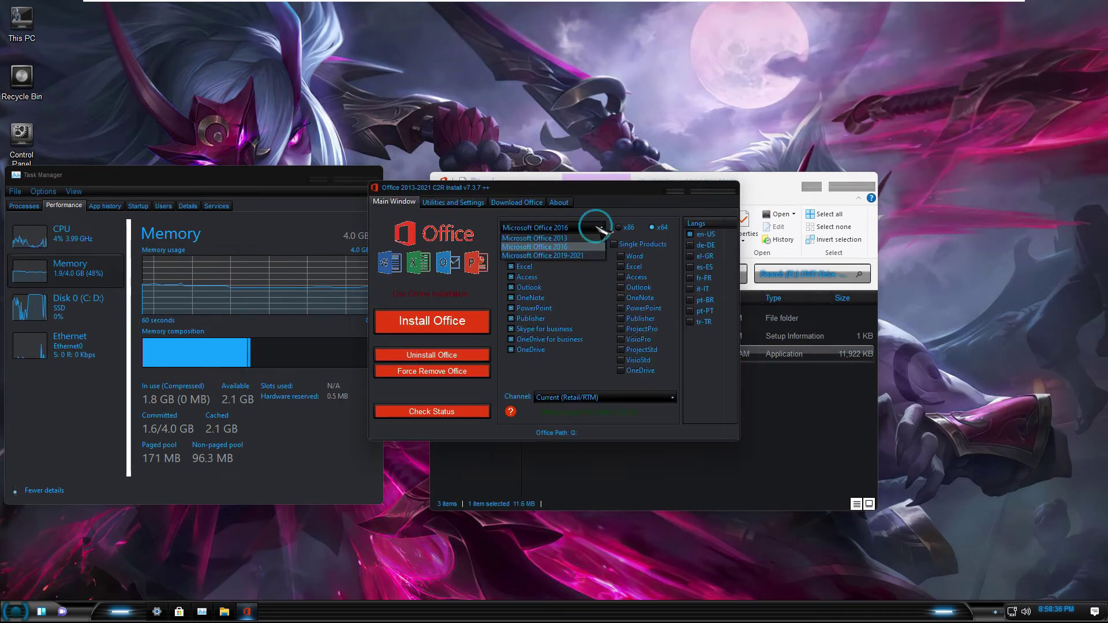
pyautogui.click(589, 261)
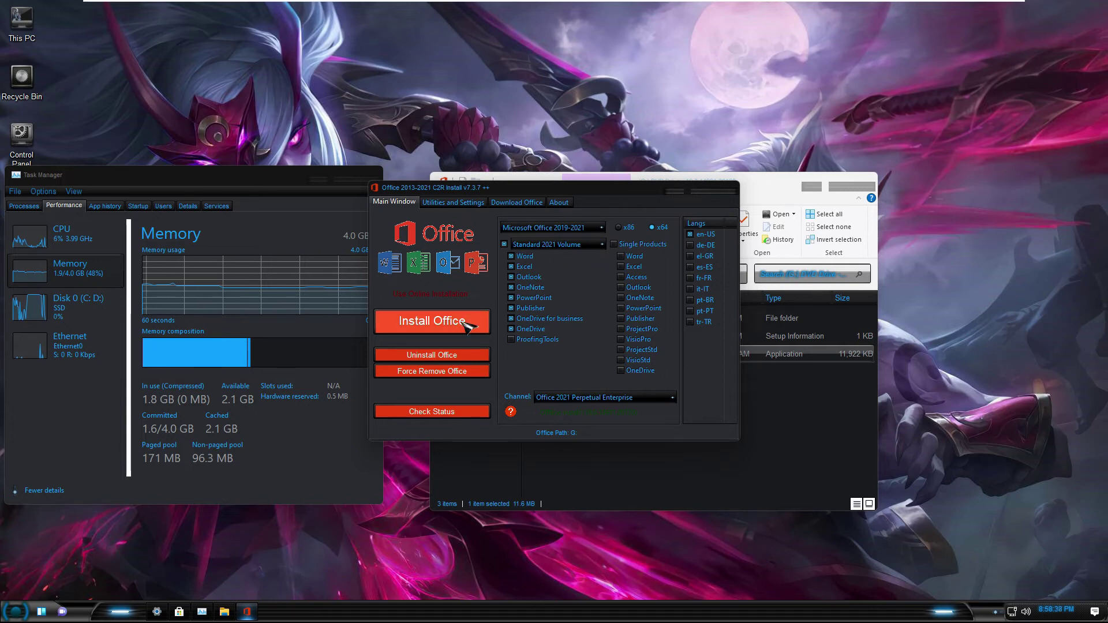
pyautogui.click(461, 322)
pyautogui.click(816, 188)
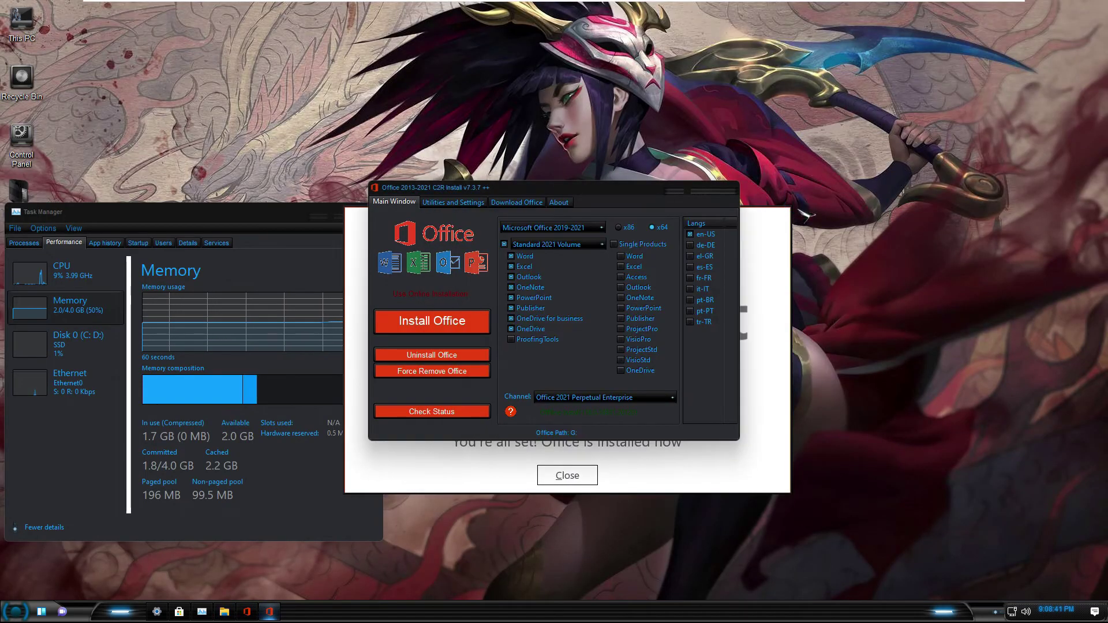
# - Close the Office setup completion window and activate Office from the installer's utilities using Online KMS
pyautogui.click(780, 453)
pyautogui.click(568, 479)
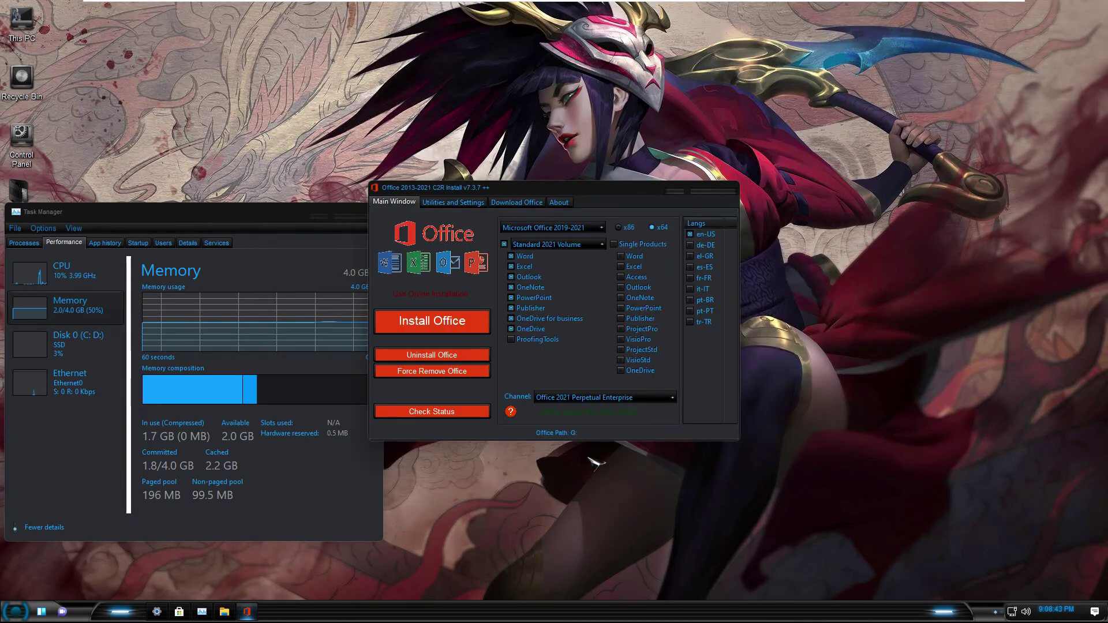
pyautogui.click(459, 203)
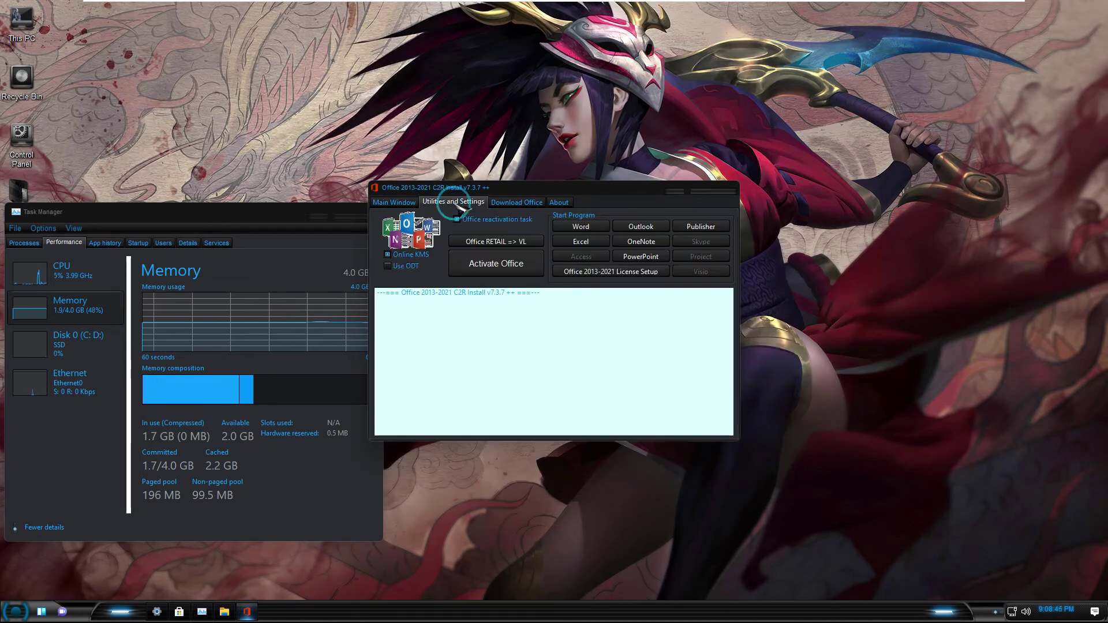
pyautogui.click(489, 266)
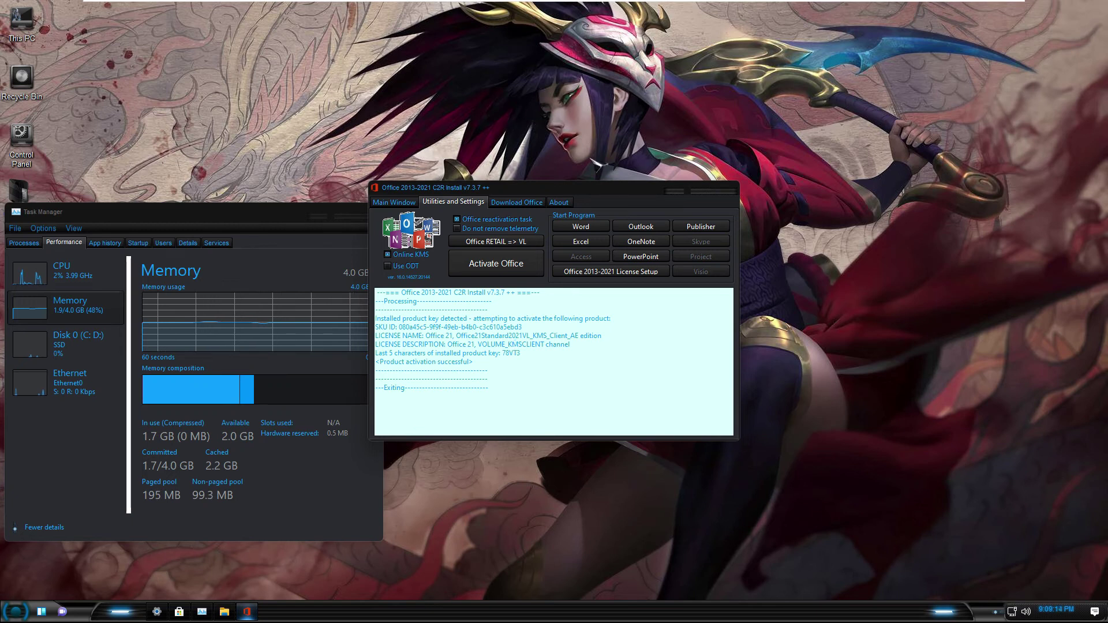
# - Start Word from the Office installer, view its account information and new-document page, and minimize Word
pyautogui.click(588, 227)
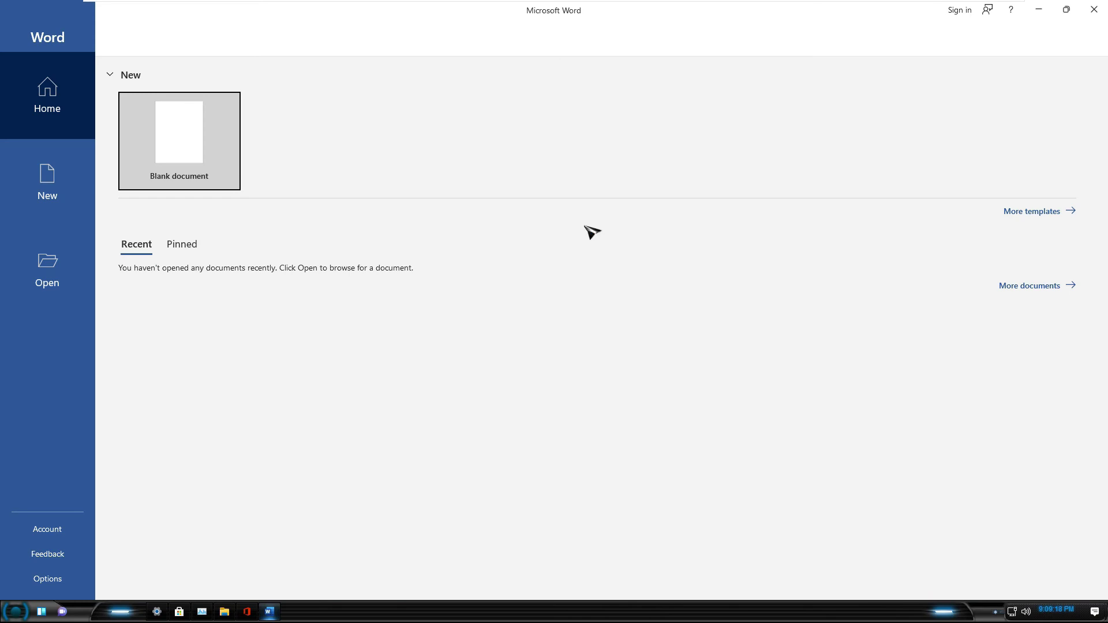
pyautogui.click(75, 528)
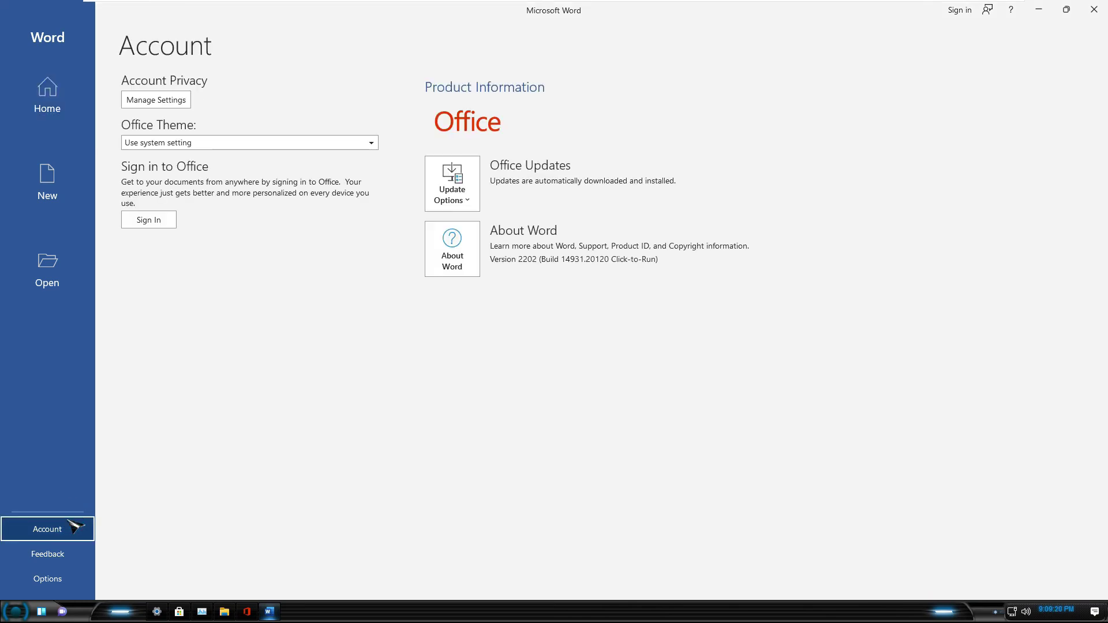
pyautogui.click(56, 170)
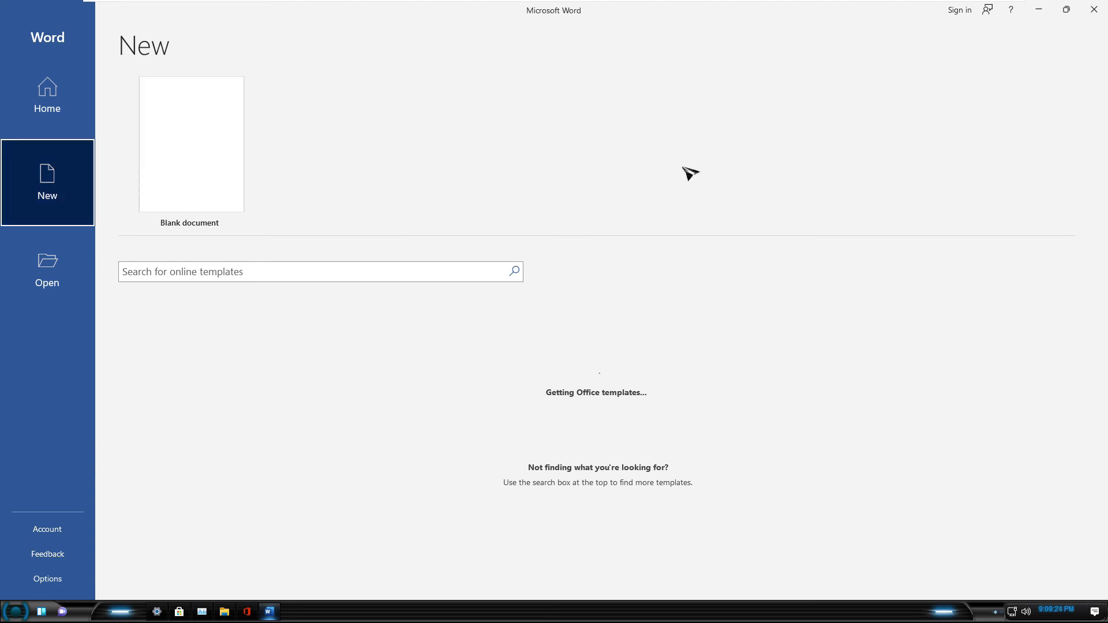
pyautogui.click(1039, 9)
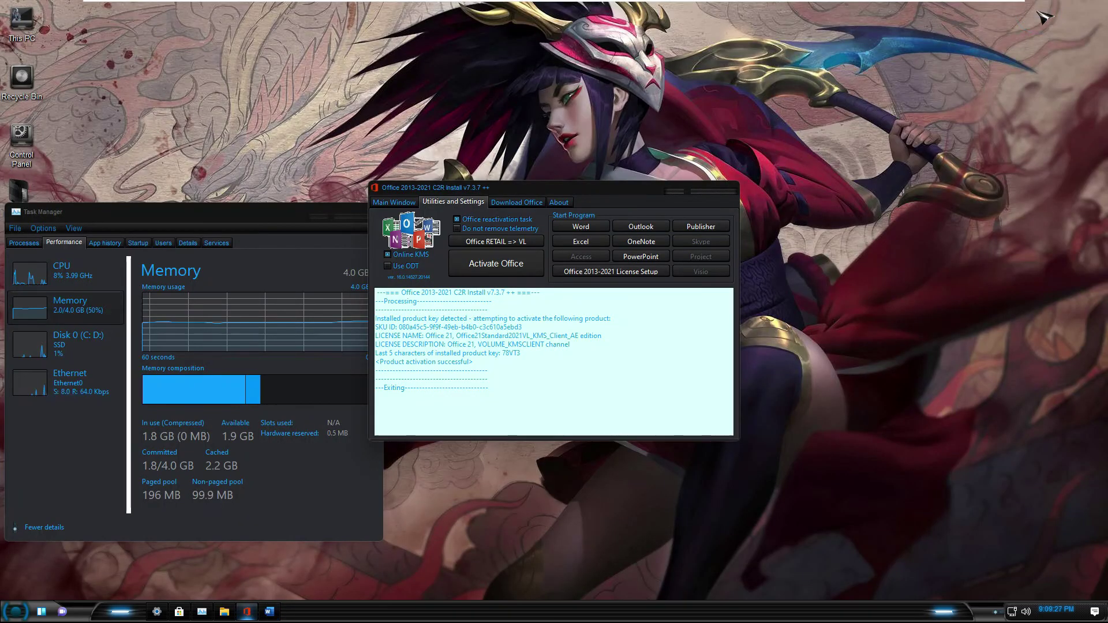
# - Start Excel from the Office installer and view its account information and new-workbook page
pyautogui.click(594, 245)
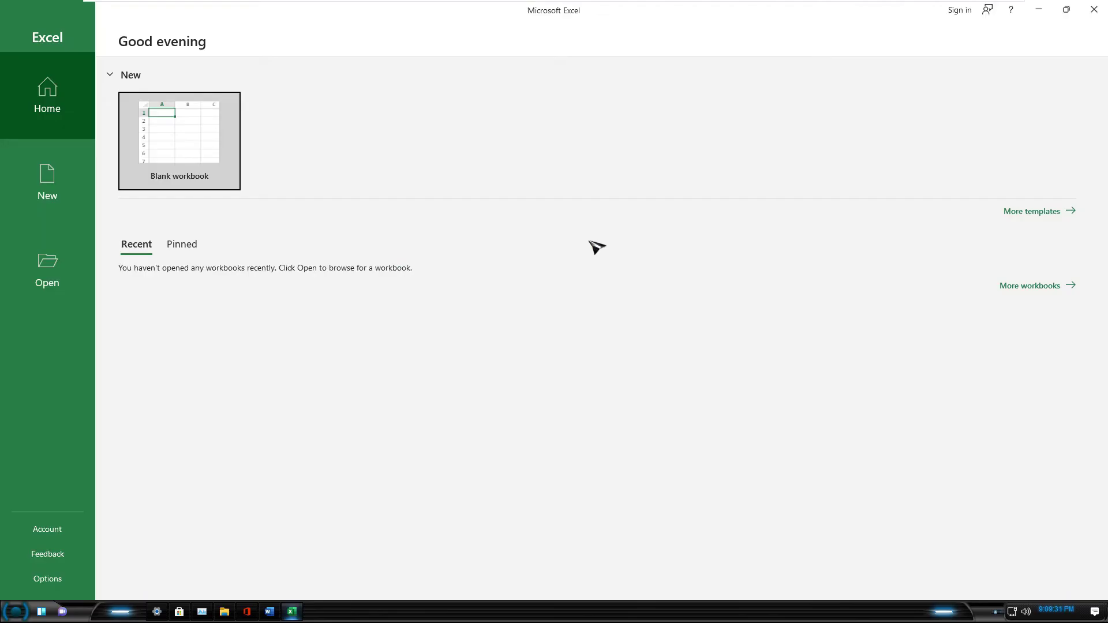
pyautogui.click(52, 530)
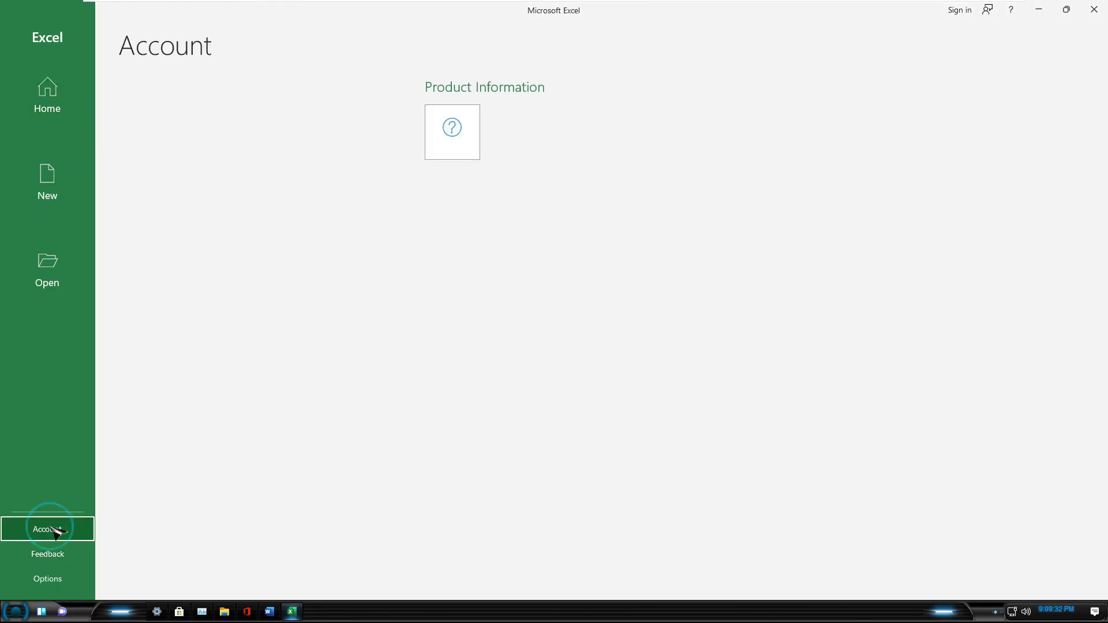
pyautogui.click(61, 168)
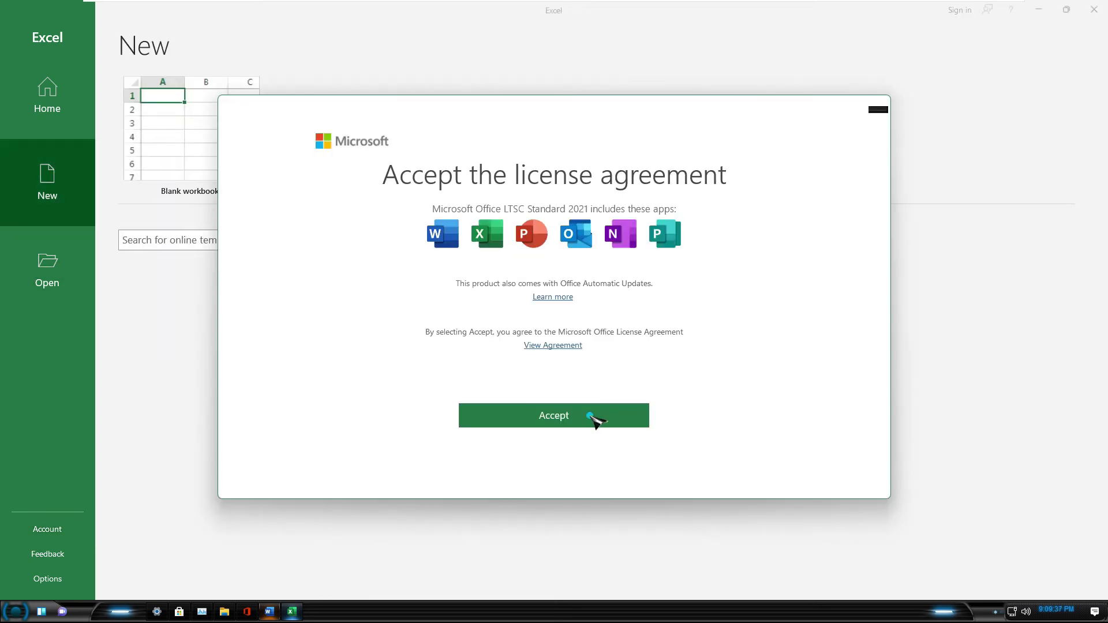
# - Accept the Microsoft Office license agreement, close the privacy notice, and minimize Excel and the Office installer
pyautogui.click(590, 415)
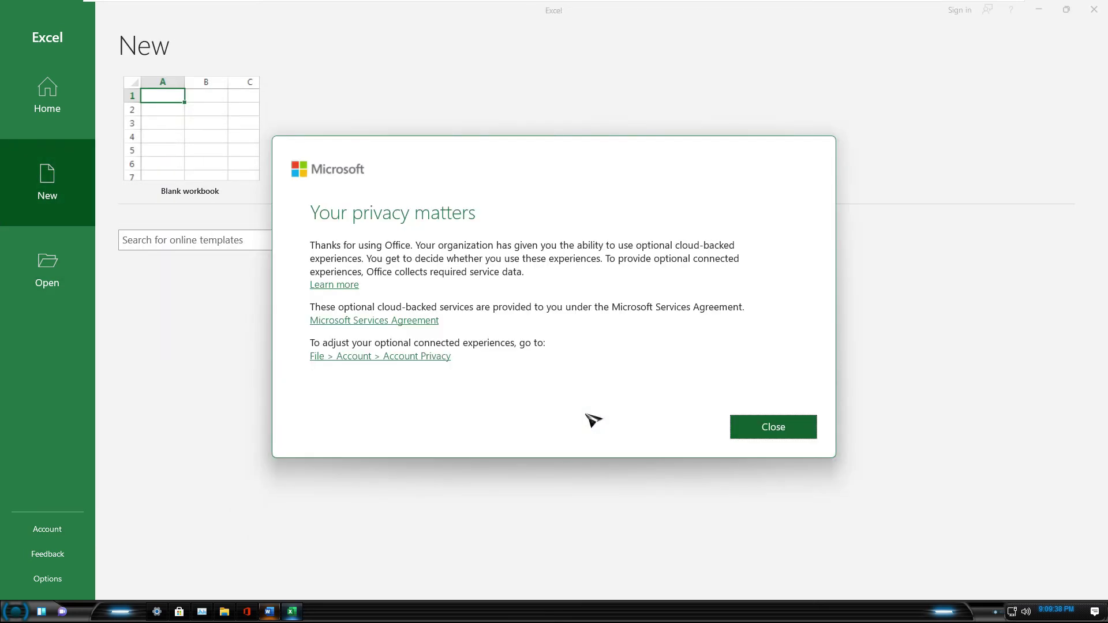
pyautogui.click(761, 429)
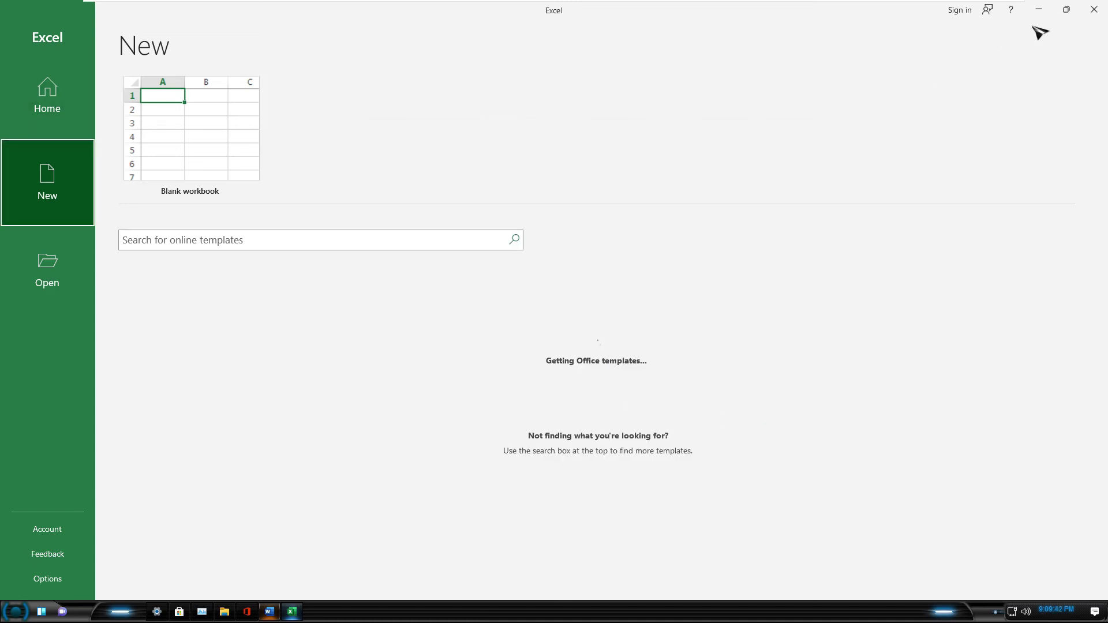
pyautogui.click(1038, 9)
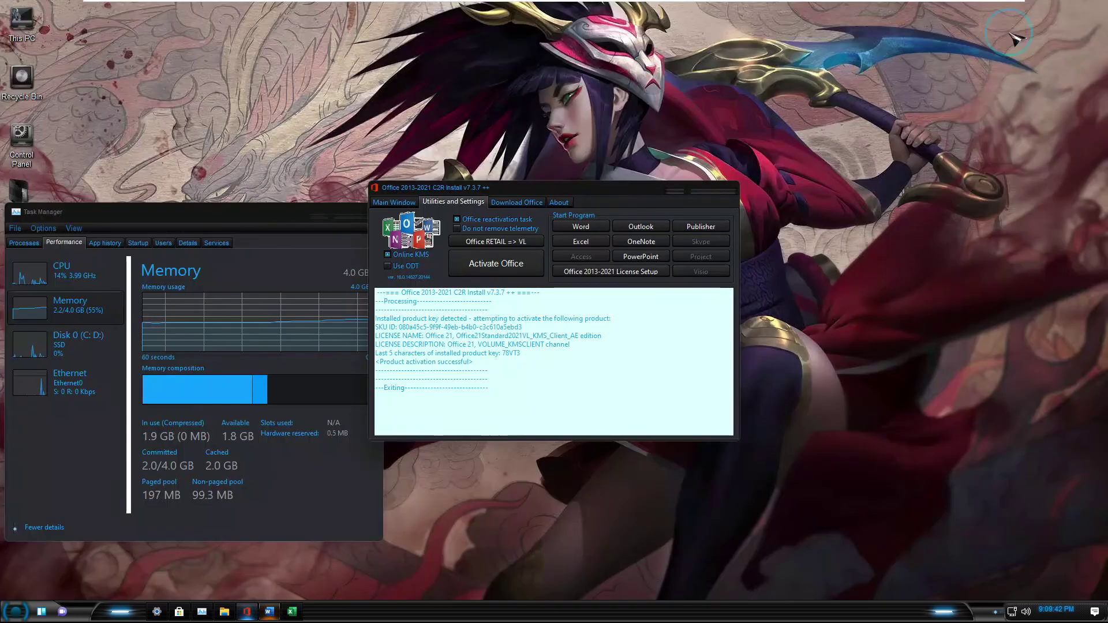
pyautogui.click(675, 192)
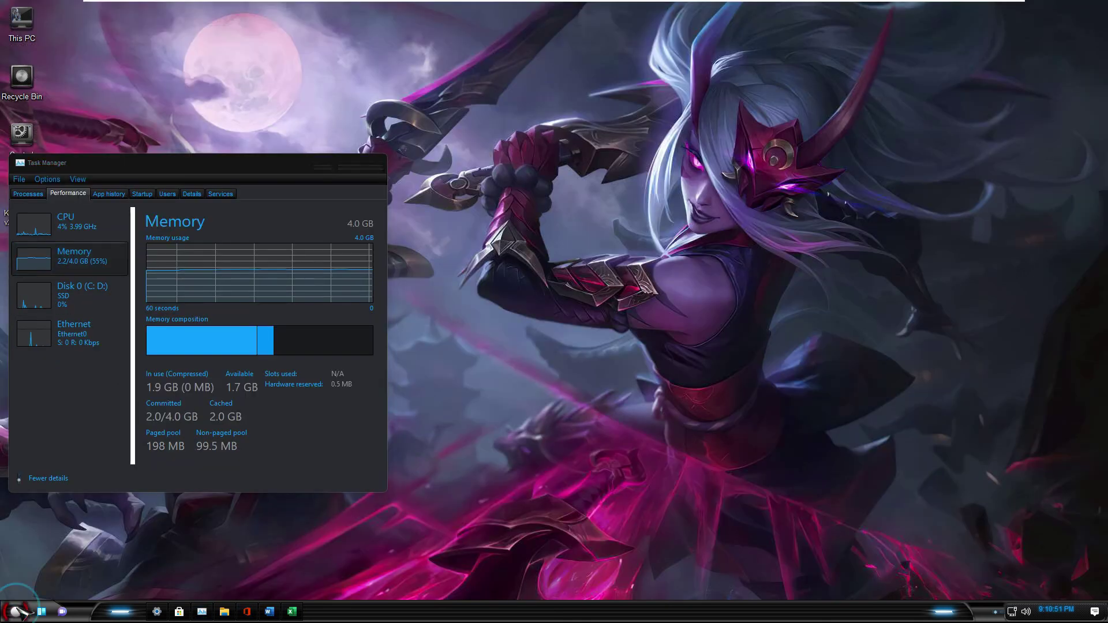
# - Start Adobe Photoshop 2022 and open sian002_by_nomiz25_d67ji68-fullview.jpg in it from the Obj folder in File Explorer
pyautogui.click(15, 611)
pyautogui.scroll(2, 93, 296)
pyautogui.click(82, 293)
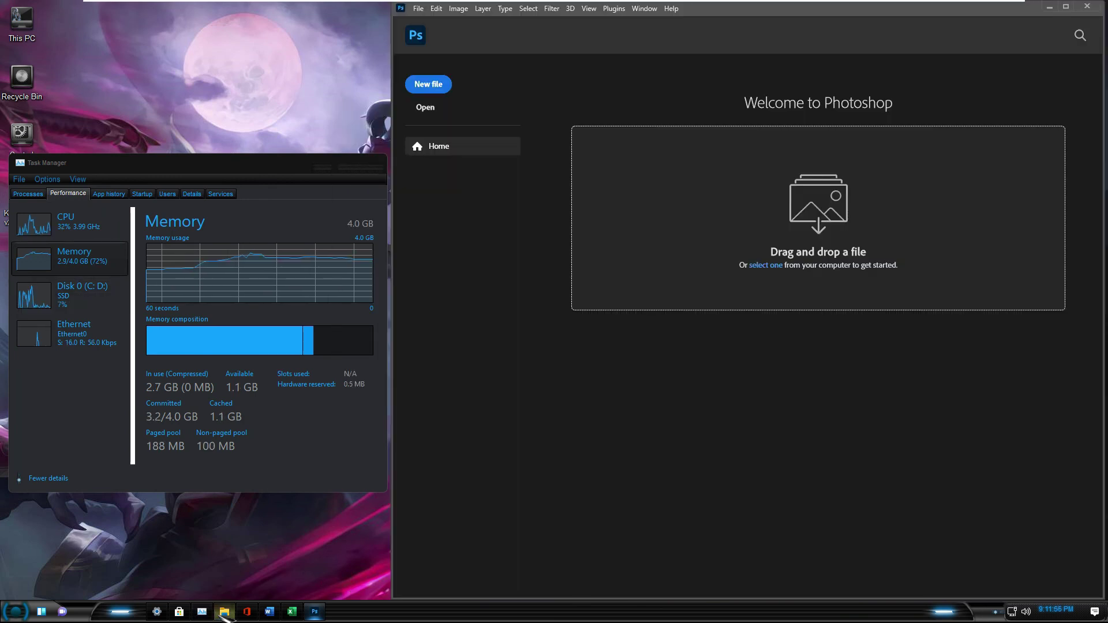
pyautogui.click(224, 612)
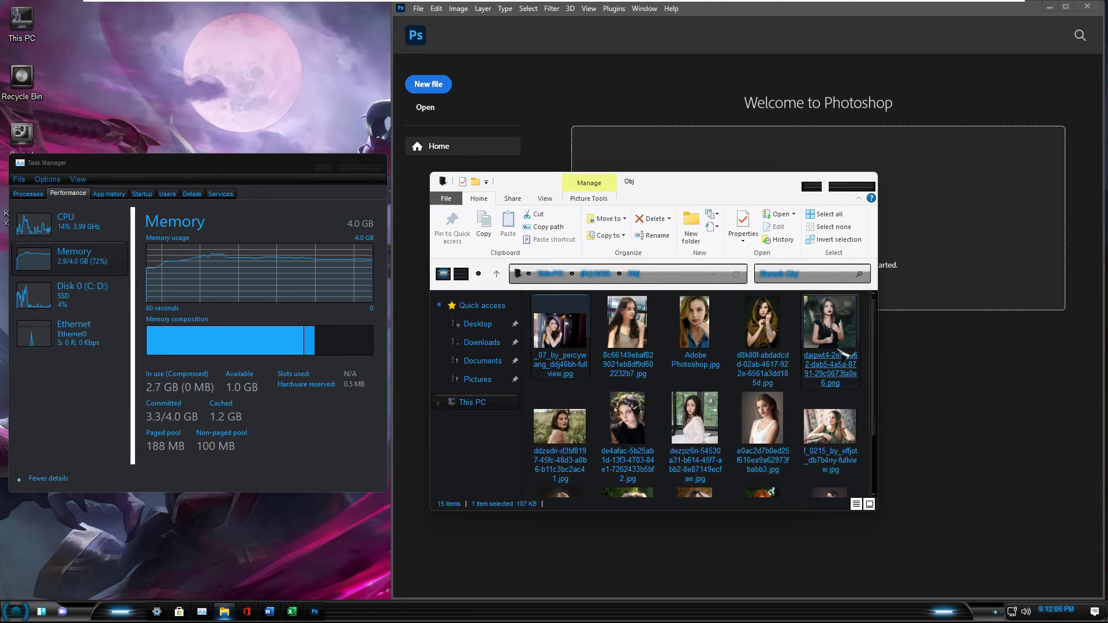
pyautogui.scroll(-1, 832, 346)
pyautogui.moveTo(774, 440); pyautogui.dragTo(1005, 353)
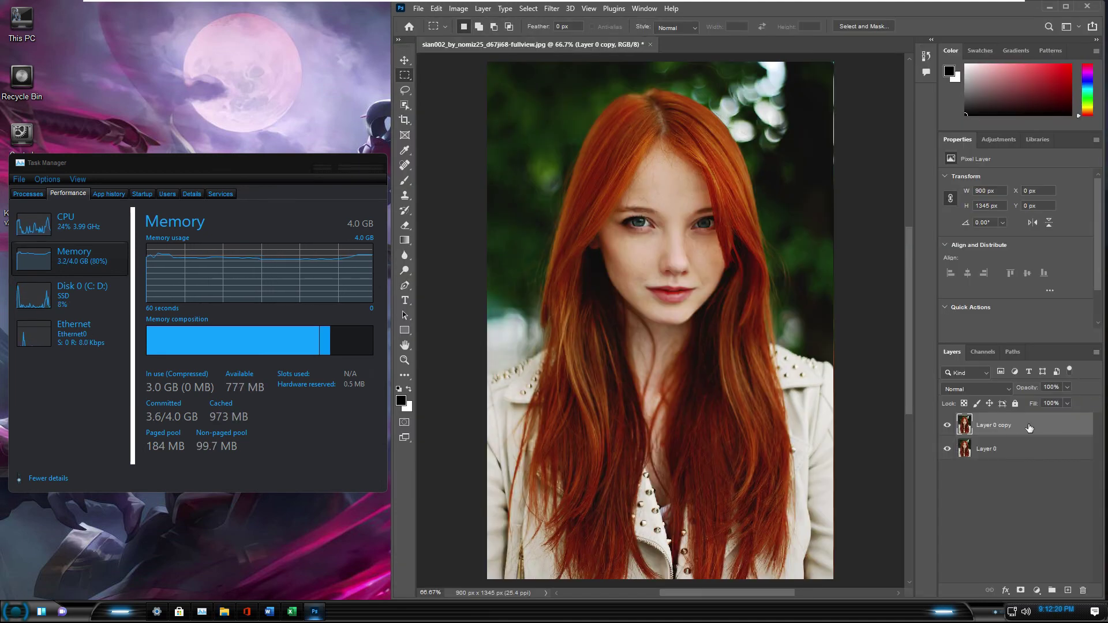
# - Hide Layer 0 and try to remove the background from Layer 0 copy
pyautogui.click(943, 450)
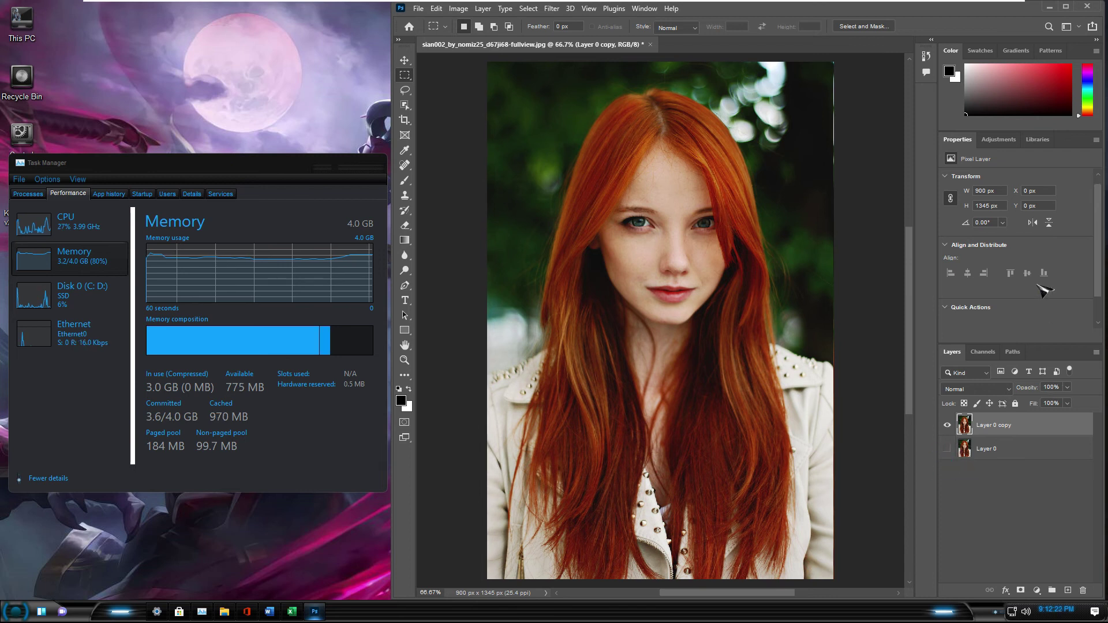
pyautogui.scroll(-2, 1045, 290)
pyautogui.click(1025, 284)
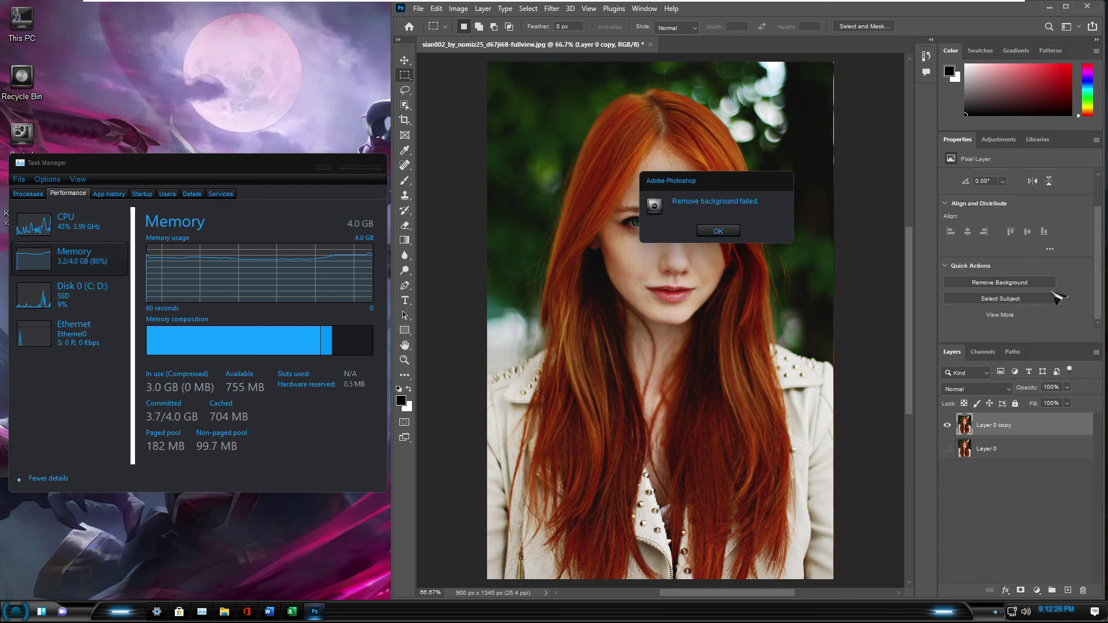
pyautogui.click(718, 231)
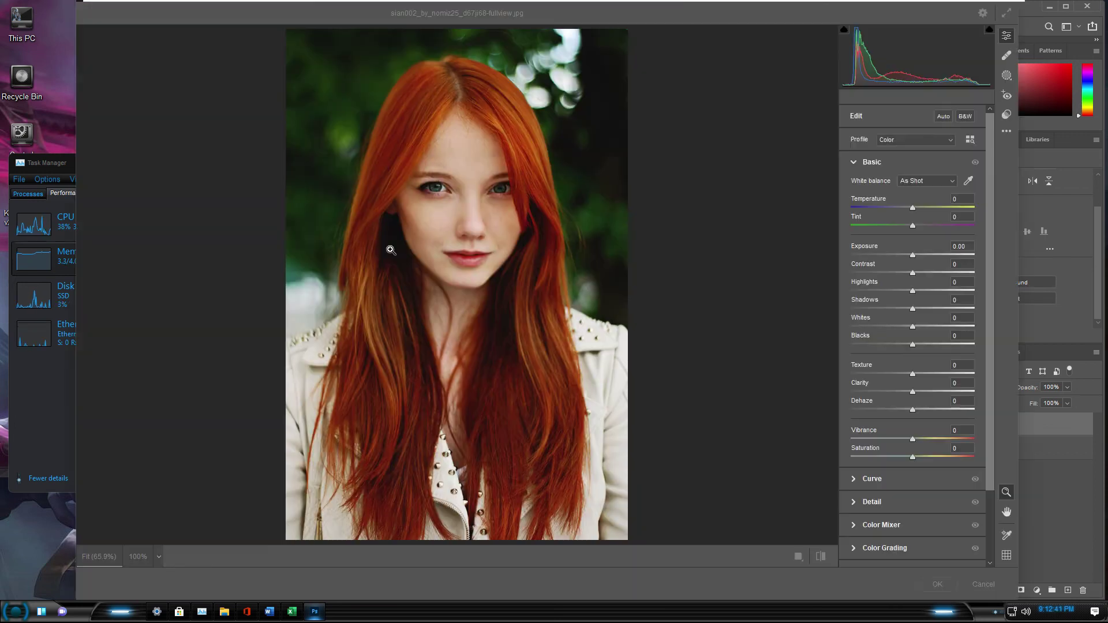
# - Adjust the tone of the headshot portrait with the Basic settings in Camera Raw
pyautogui.click(672, 517)
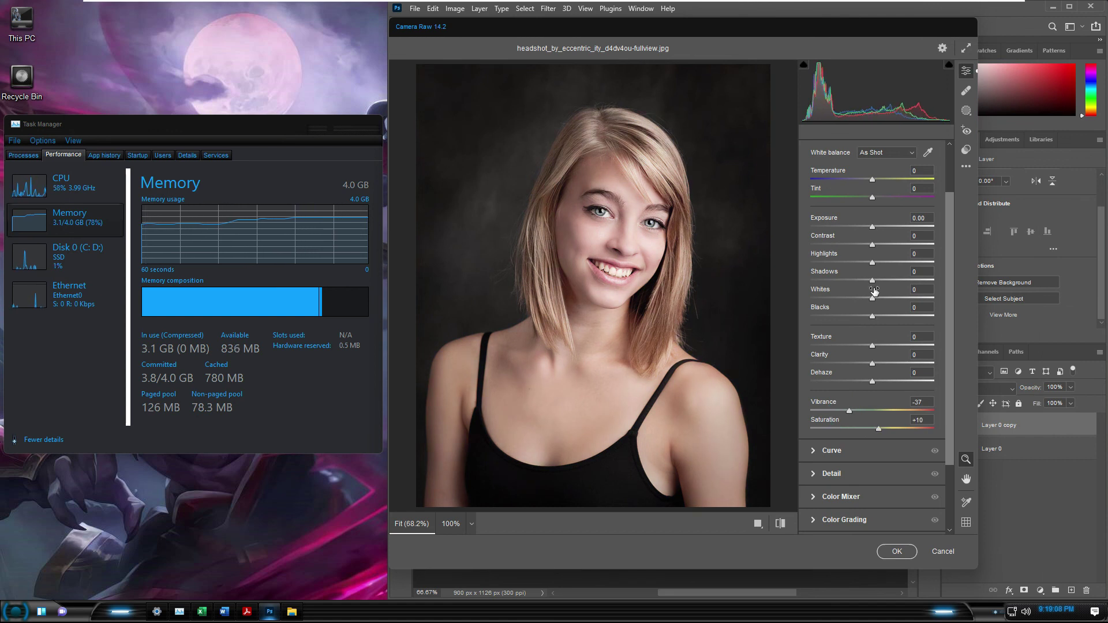
pyautogui.scroll(3, 875, 292)
pyautogui.moveTo(872, 261); pyautogui.dragTo(886, 241)
# - Tint the portrait's shadows towards red and its highlights to about hue 189, saturation 13 with Color Grading
pyautogui.scroll(-3, 858, 334)
pyautogui.click(836, 502)
pyautogui.moveTo(835, 380); pyautogui.dragTo(842, 380)
pyautogui.moveTo(873, 287); pyautogui.dragTo(873, 287)
pyautogui.moveTo(909, 380); pyautogui.dragTo(907, 383)
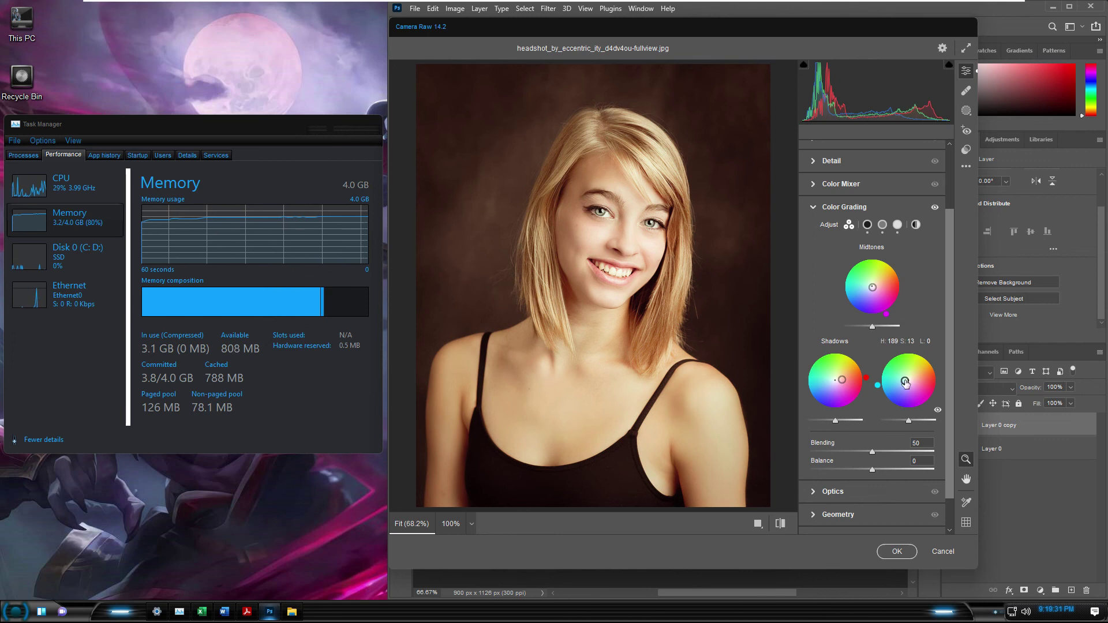
# - Set the Color Mixer hue to +22 for Reds and +6 for Oranges, set Noise Reduction to 13, and apply the Camera Raw edits
pyautogui.scroll(3, 905, 378)
pyautogui.click(843, 266)
pyautogui.moveTo(872, 333)
pyautogui.mouseDown()
pyautogui.moveTo(886, 333)
pyautogui.moveTo(846, 352)
pyautogui.moveTo(876, 350)
pyautogui.mouseUp()
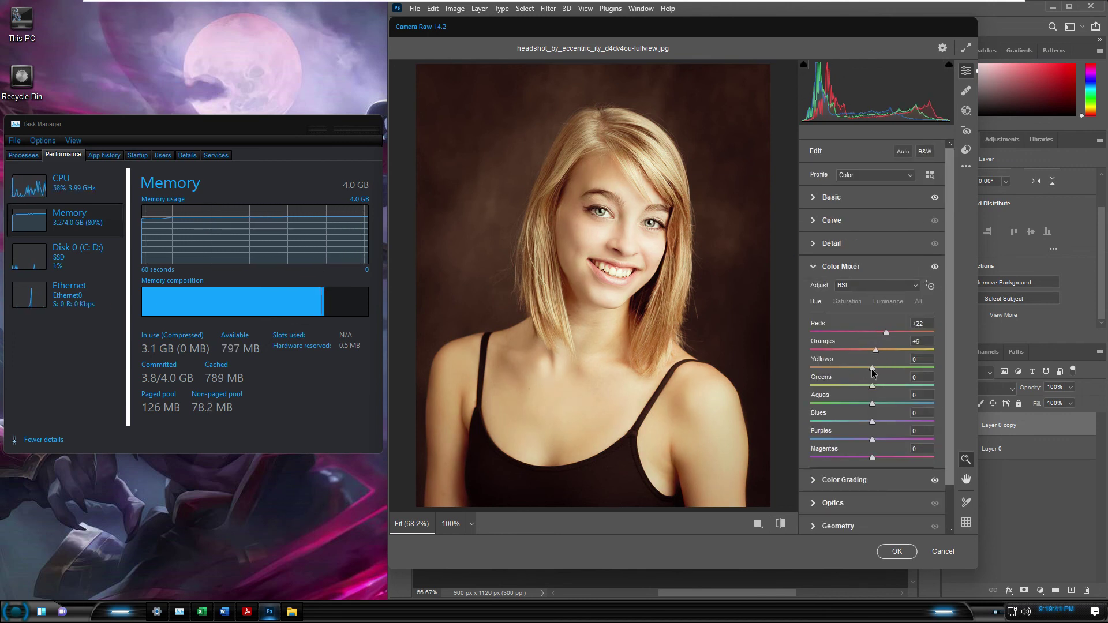
pyautogui.click(813, 244)
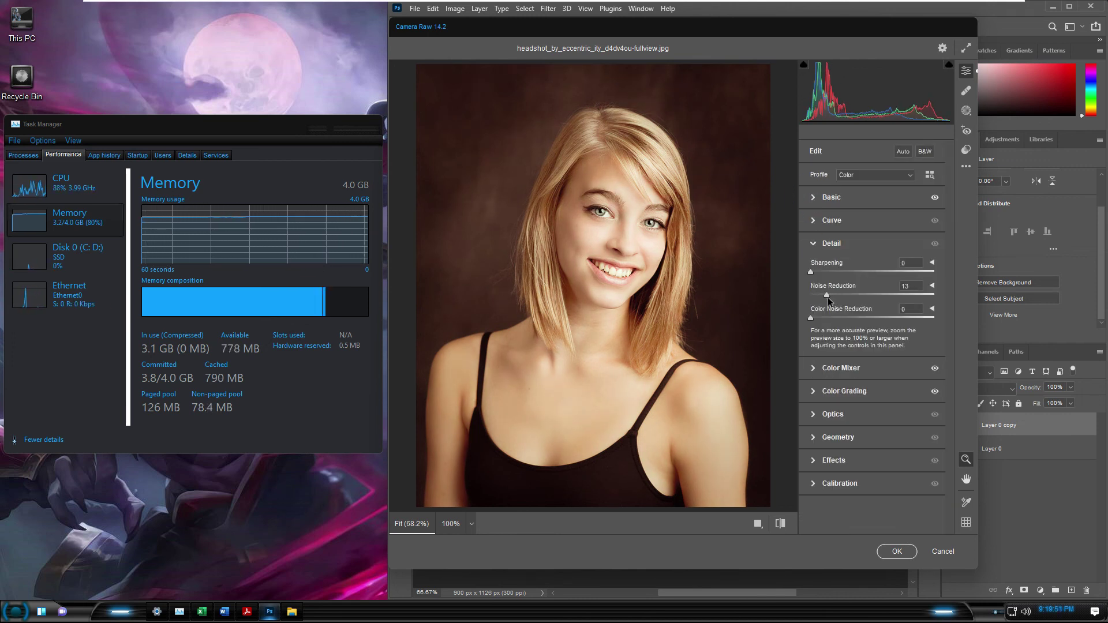
pyautogui.click(892, 554)
# - Save a JPEG copy of the edited headshot in the Downloads folder with High quality and the Progressive format
pyautogui.hotkey('ctrl', 'alt', 's')
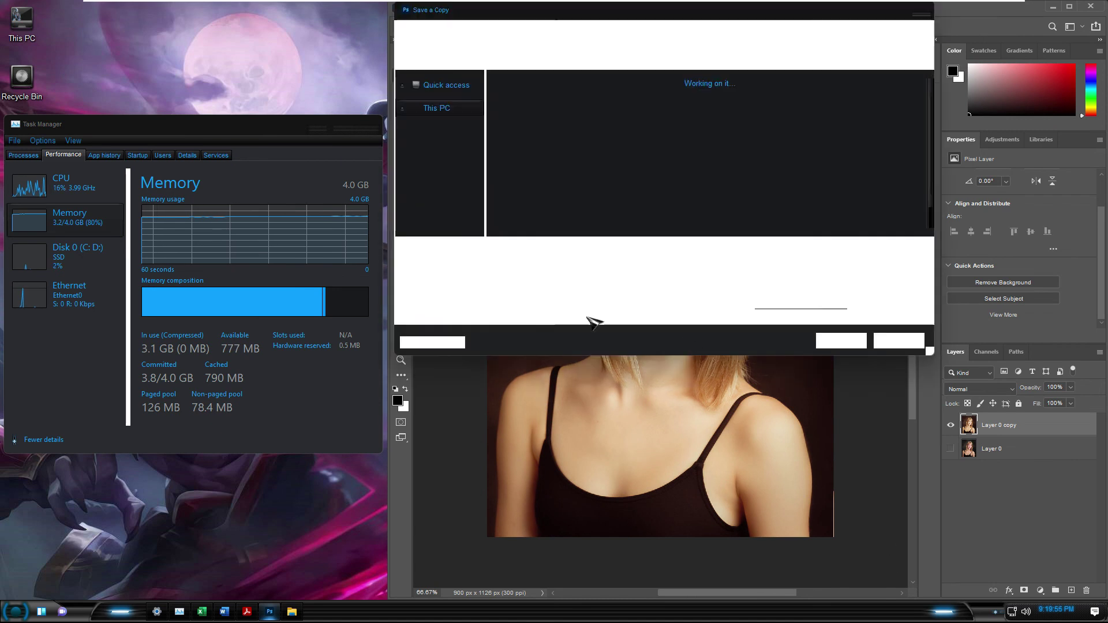
pyautogui.click(446, 122)
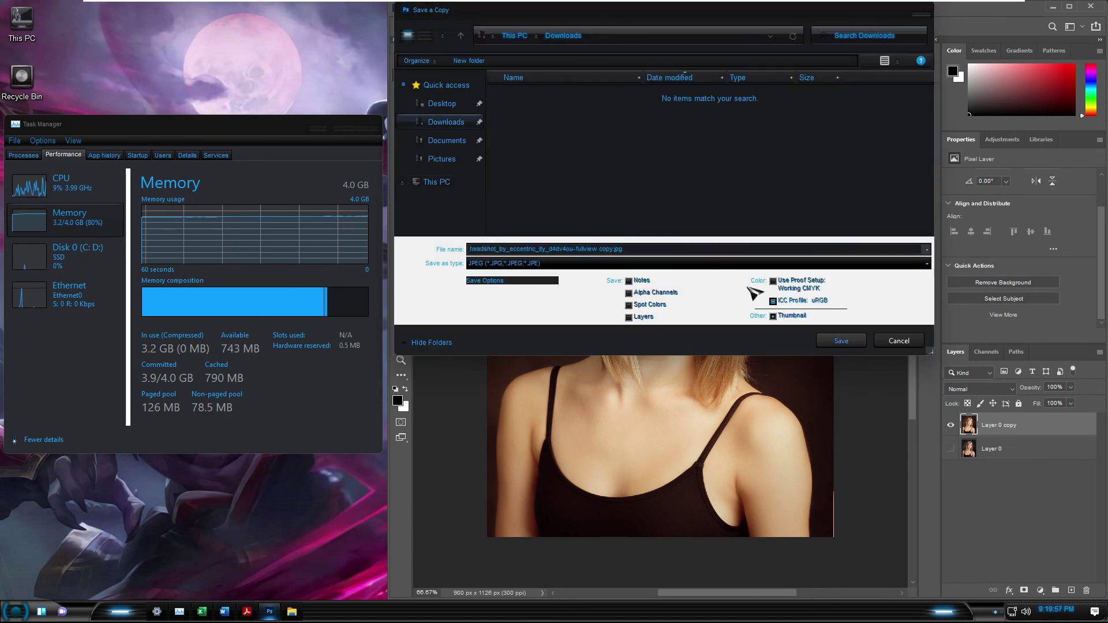
pyautogui.click(835, 342)
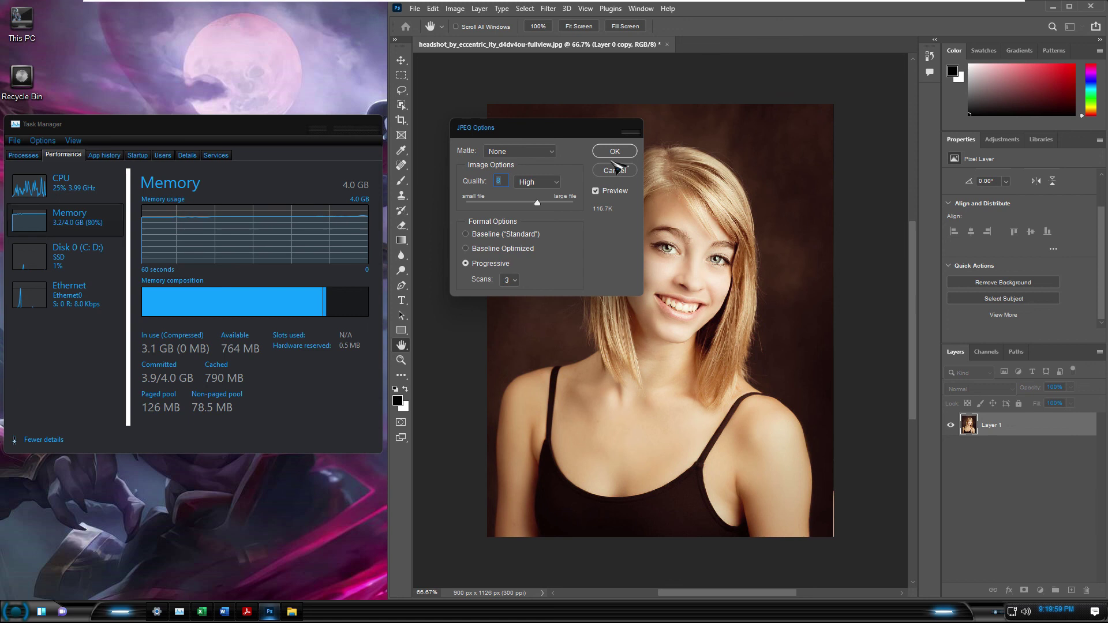
pyautogui.click(616, 156)
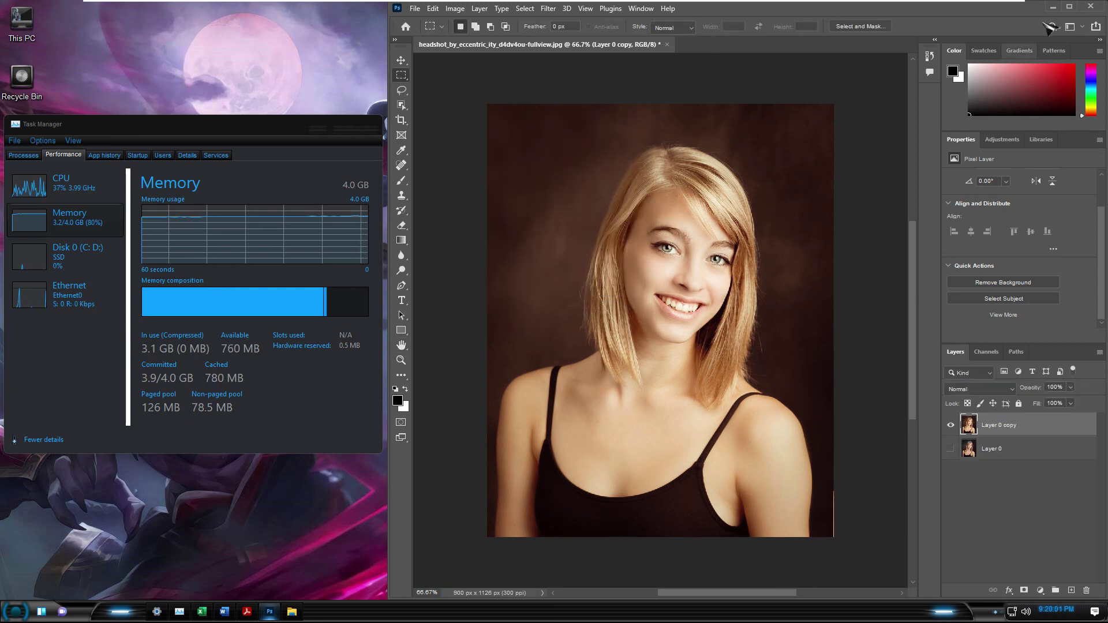
# - Minimize Photoshop, check the saved headshot copy in the Downloads folder, and minimize File Explorer
pyautogui.click(1056, 8)
pyautogui.click(477, 332)
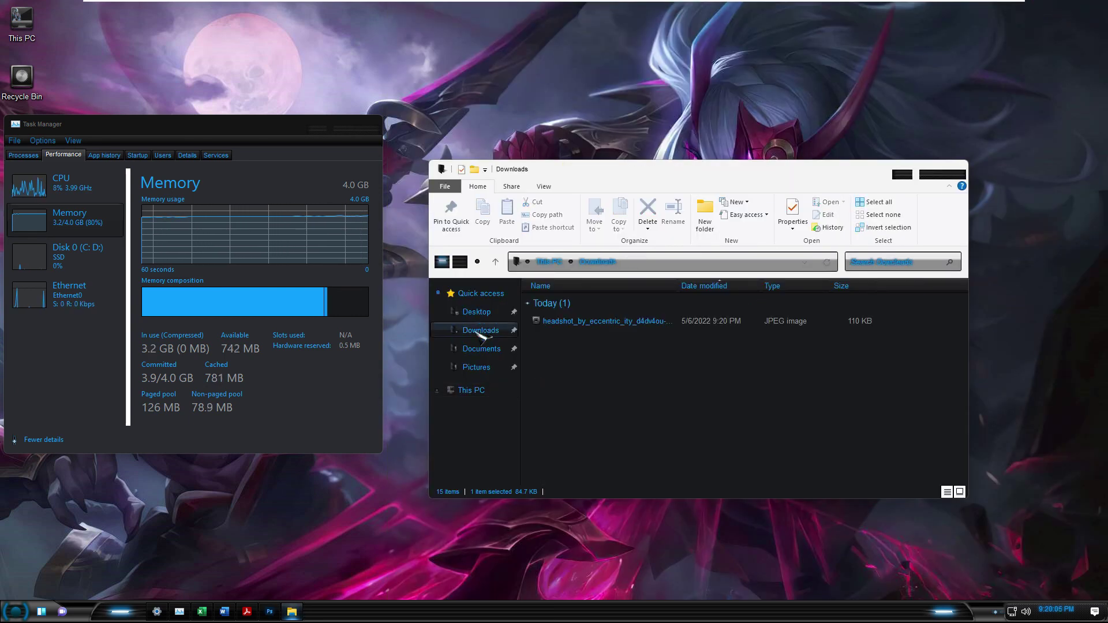
pyautogui.scroll(5, 670, 379)
pyautogui.click(671, 379)
pyautogui.click(877, 336)
pyautogui.click(902, 174)
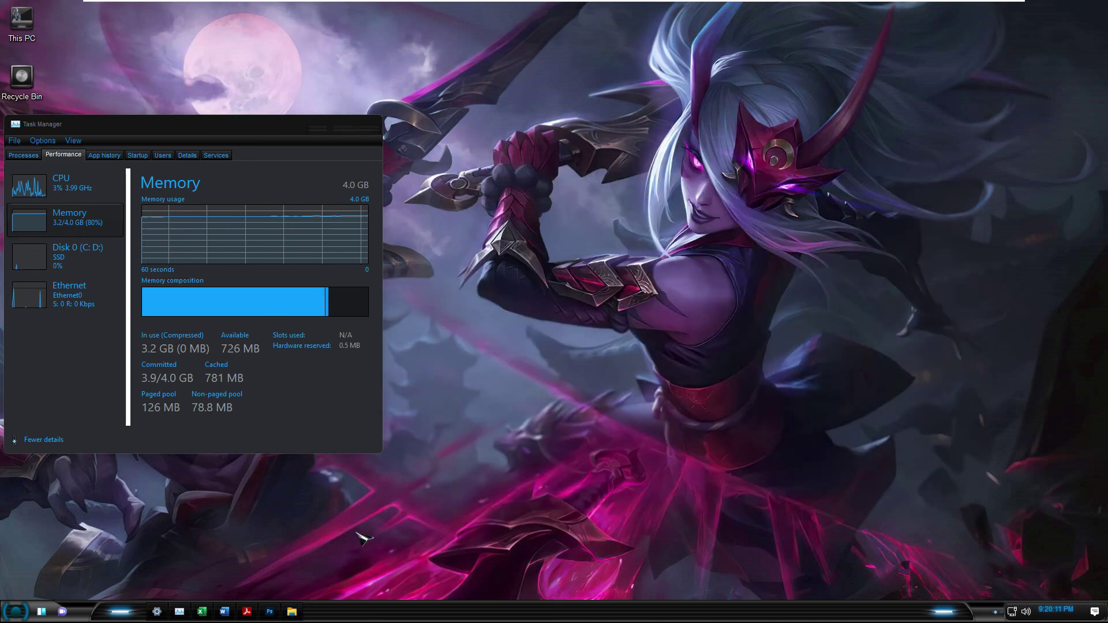
# - Shut down the Windows system in the virtual machine
pyautogui.press('super')
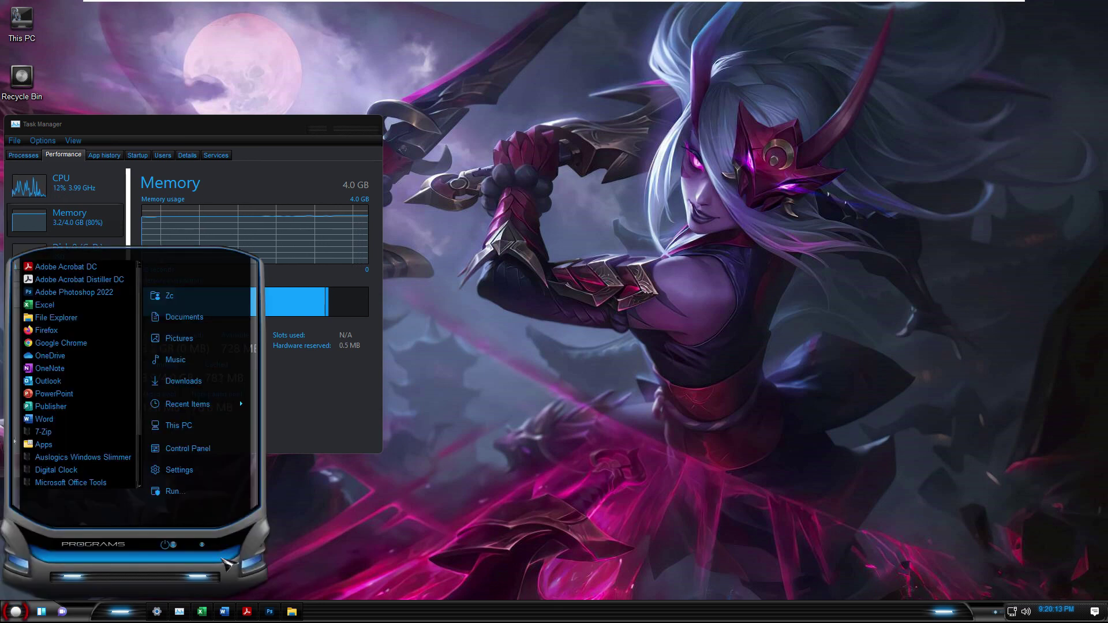
pyautogui.click(166, 545)
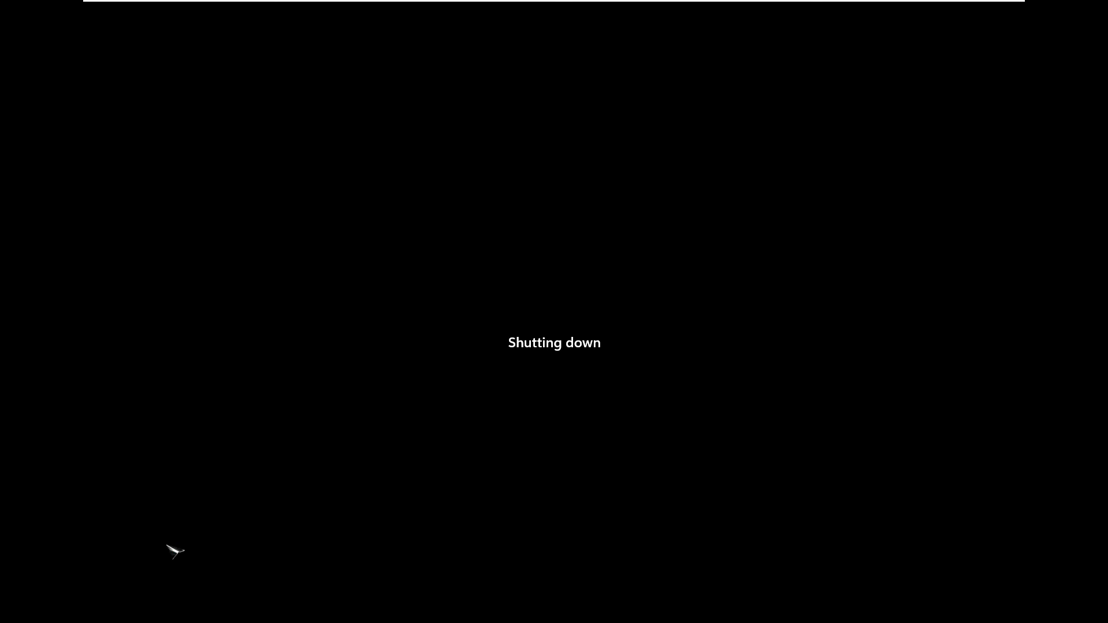